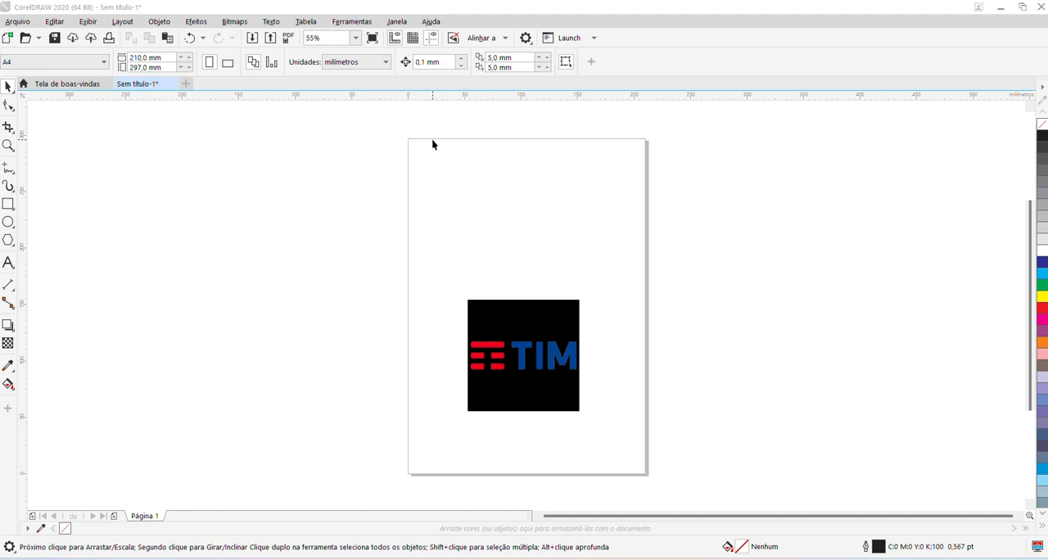
left_click(403, 148)
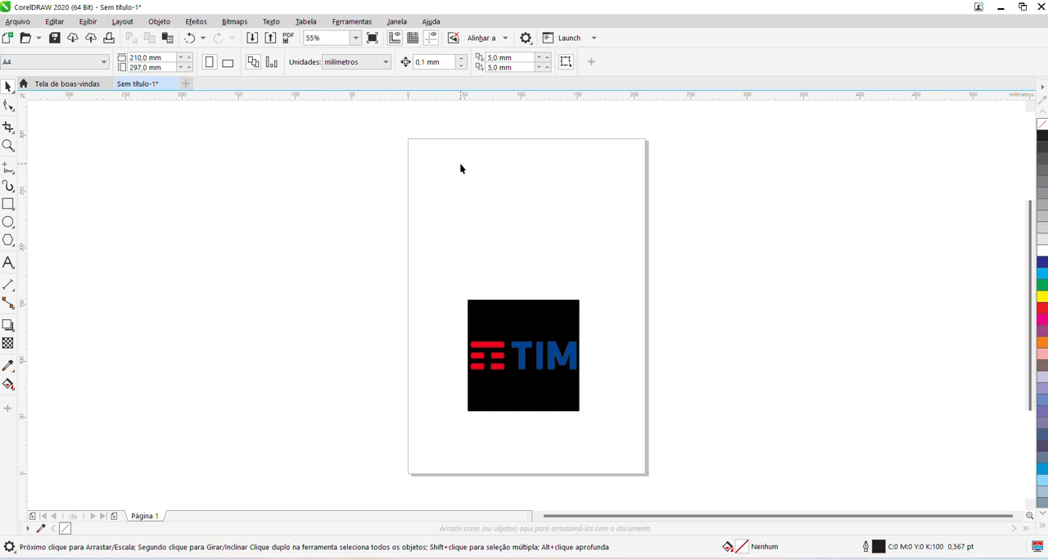
left_click(530, 326)
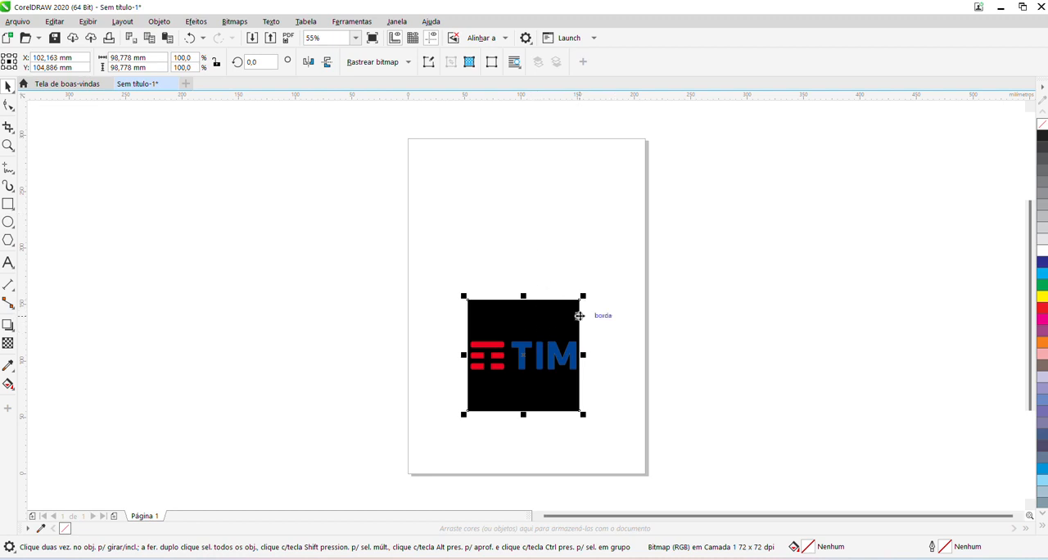
left_click(501, 219)
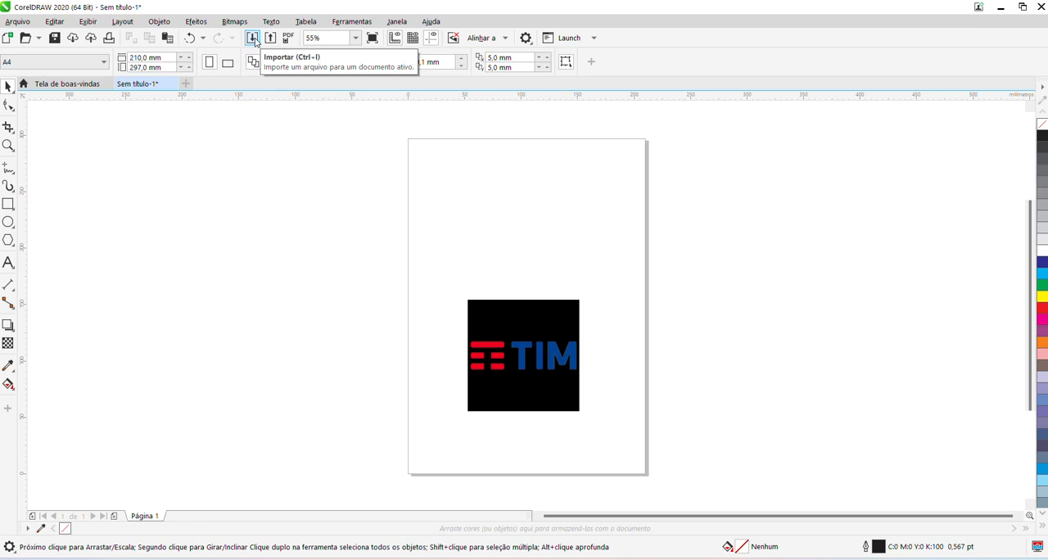
Import claro-logo-png-transparent from the Área de Trabalho folder and place it at its original size beside the page.
left_click(20, 21)
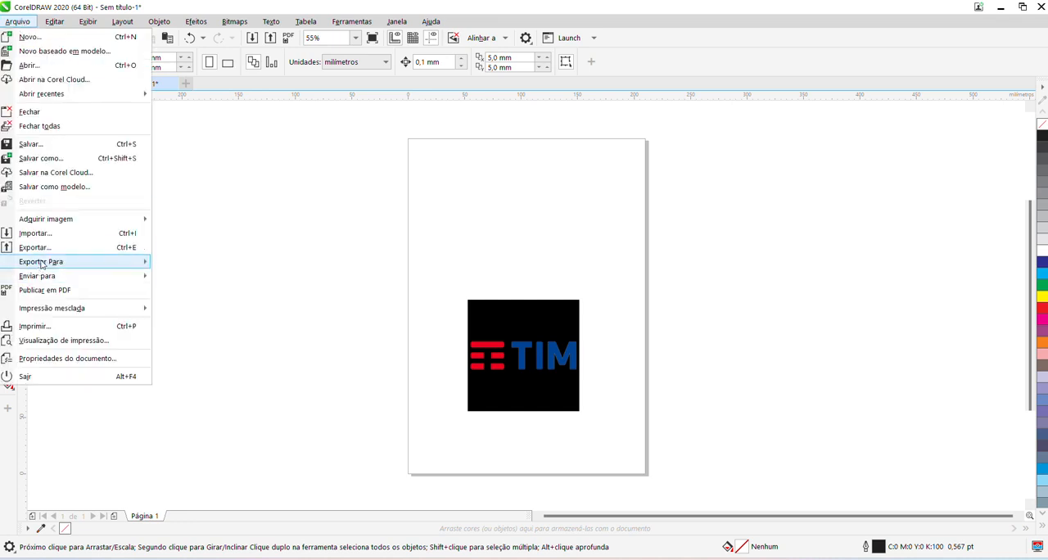
left_click(300, 234)
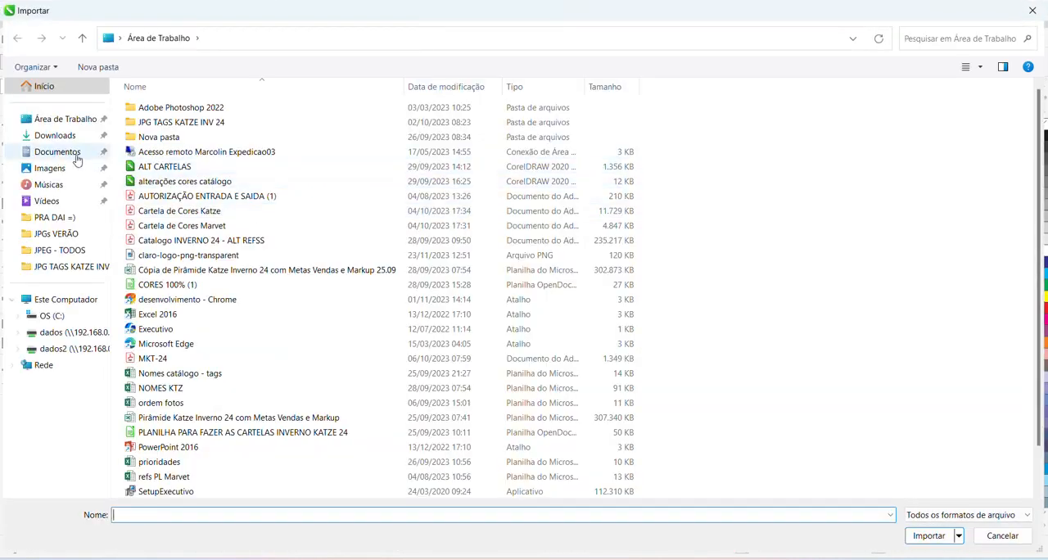
left_click(62, 120)
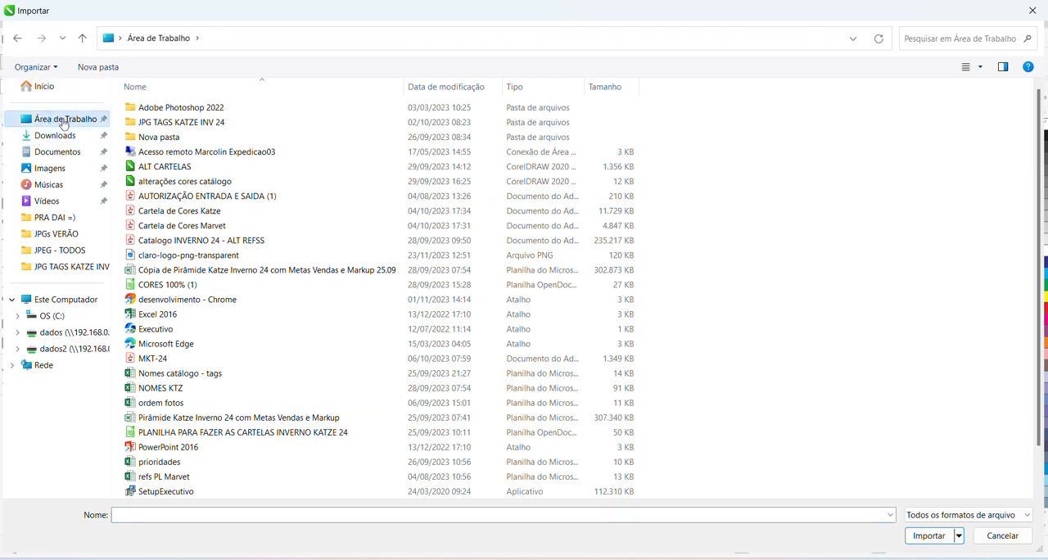
left_click(194, 258)
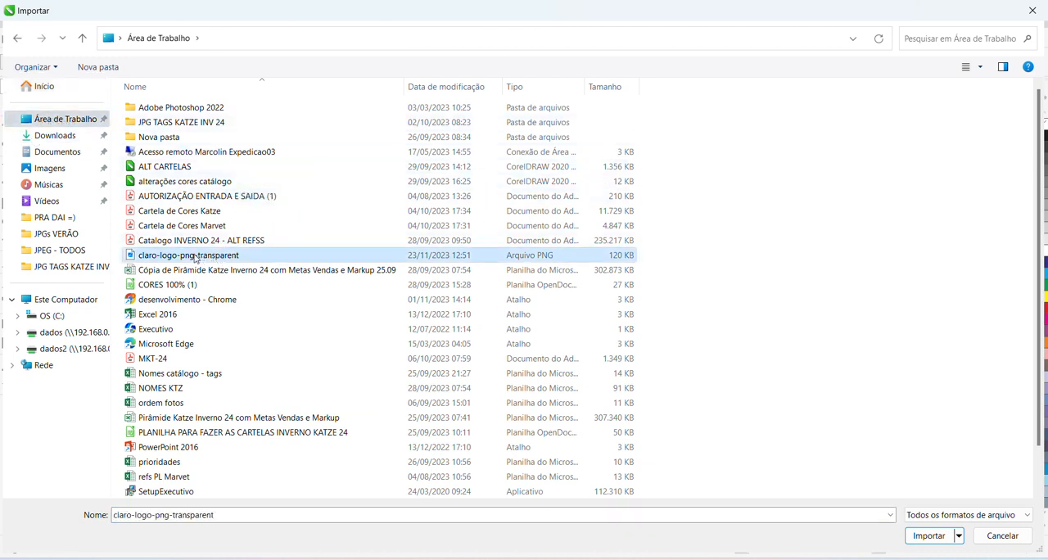
double_click(194, 256)
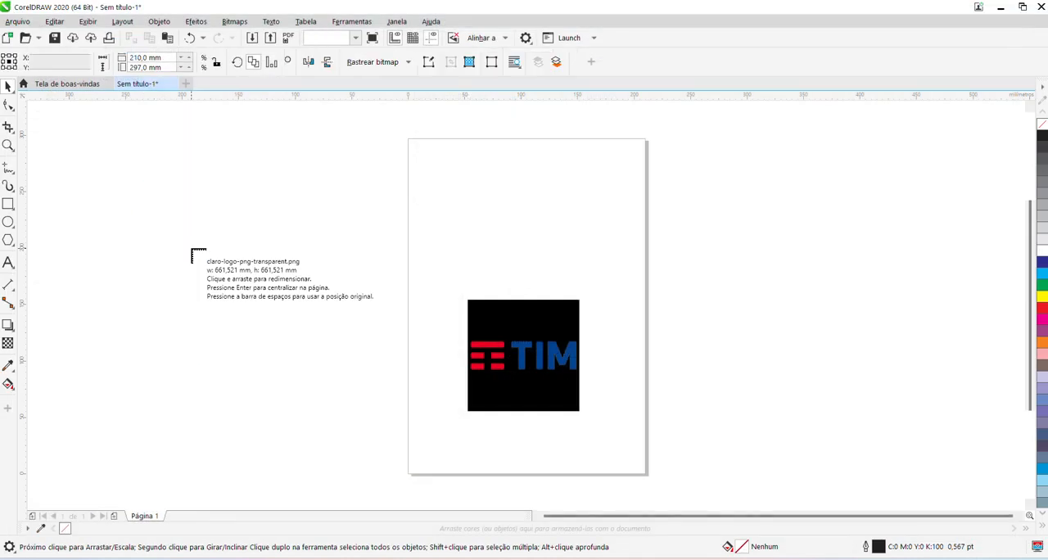
left_click(635, 174)
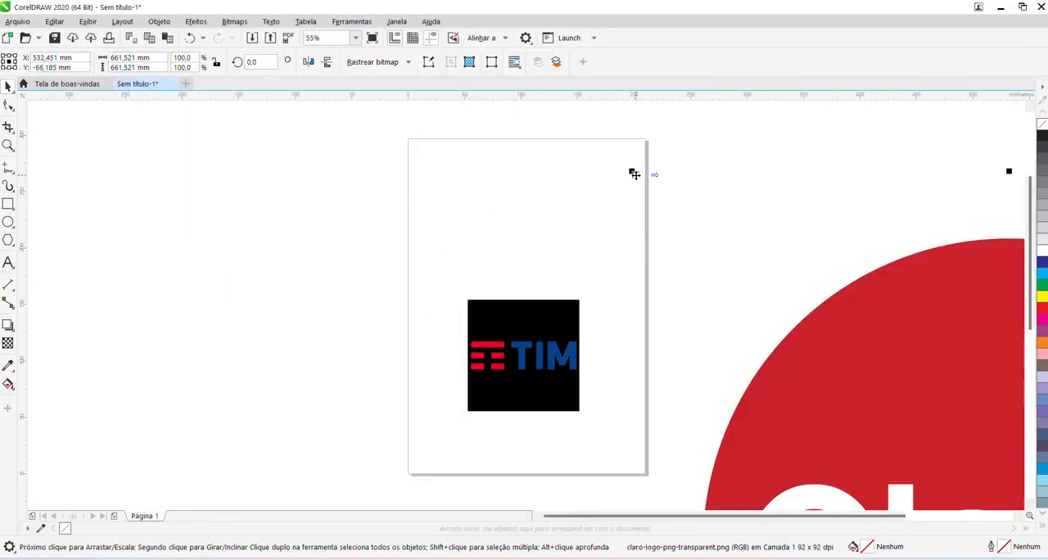
Scale the Claro logo proportionally down to about 133 mm and place it beside the TIM logo, overlapping the page edge.
scroll(510, 227, "down", 4)
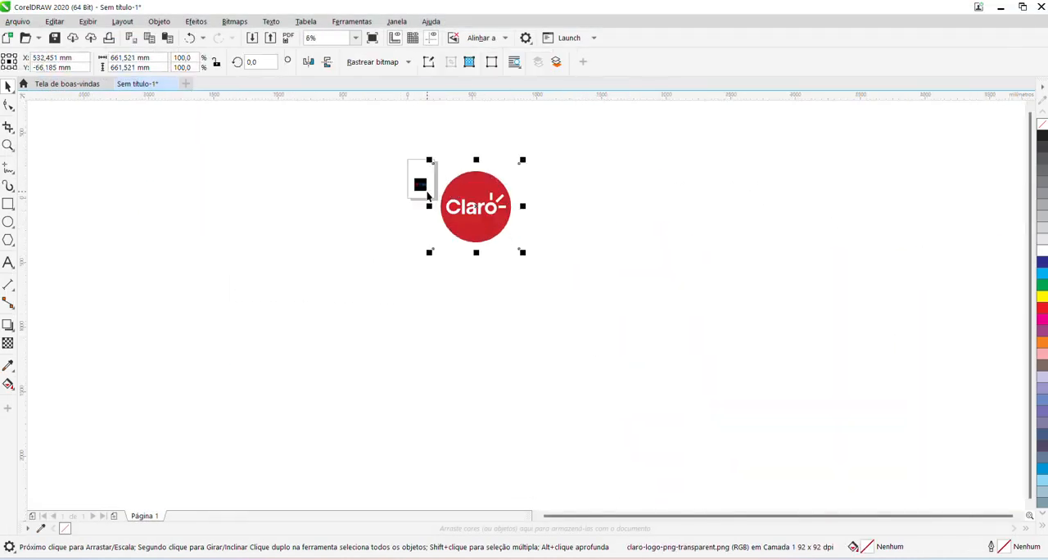
scroll(428, 195, "down", 1)
scroll(442, 182, "up", 5)
scroll(433, 175, "down", 3)
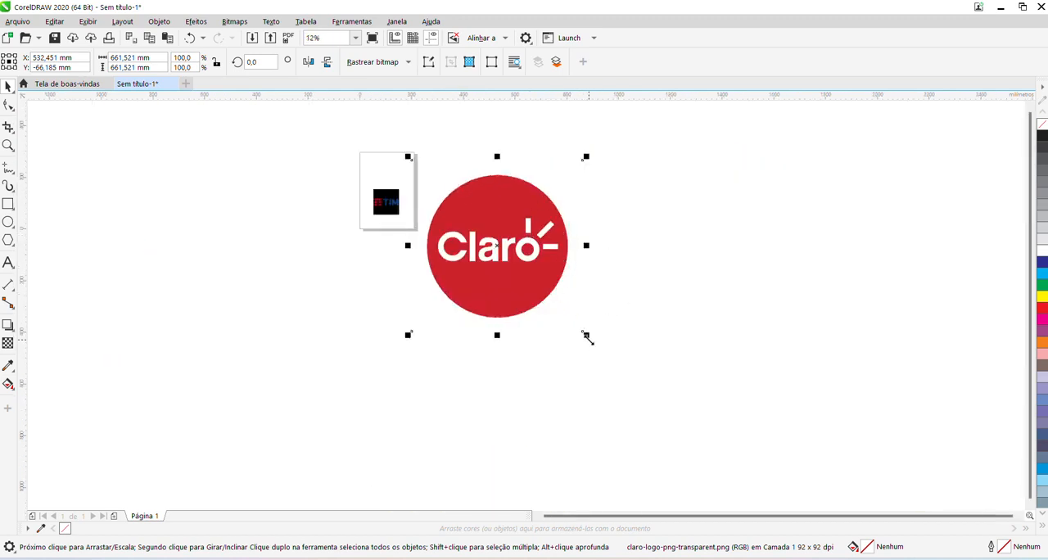
left_click_drag(586, 337, 478, 219)
scroll(439, 199, "up", 3)
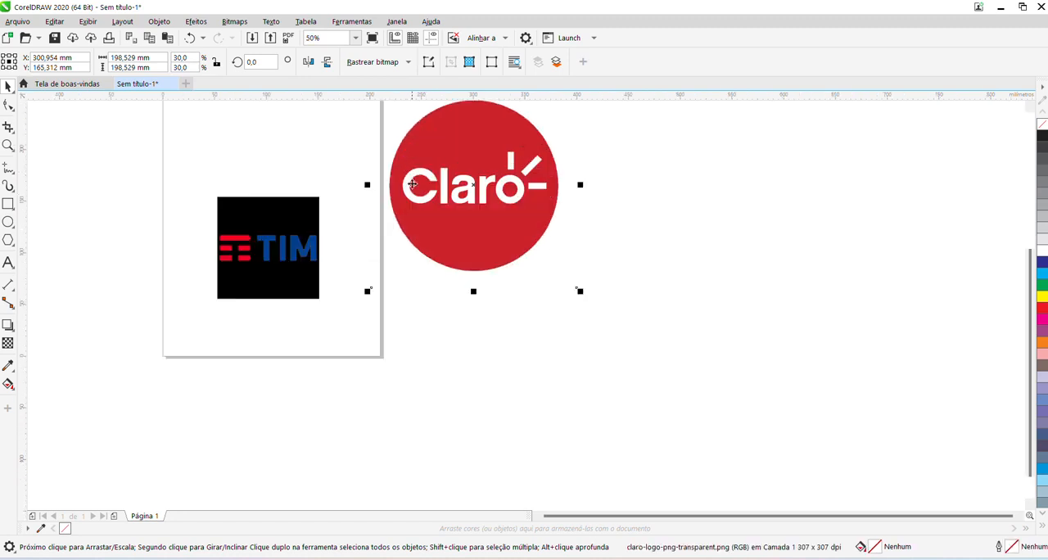
left_click_drag(398, 203, 371, 239)
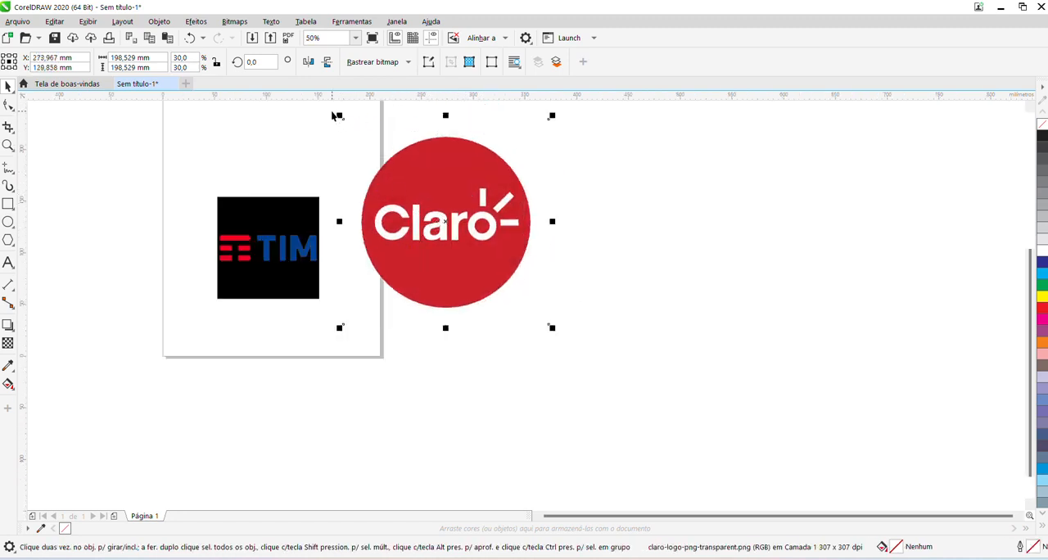
left_click_drag(339, 115, 406, 183)
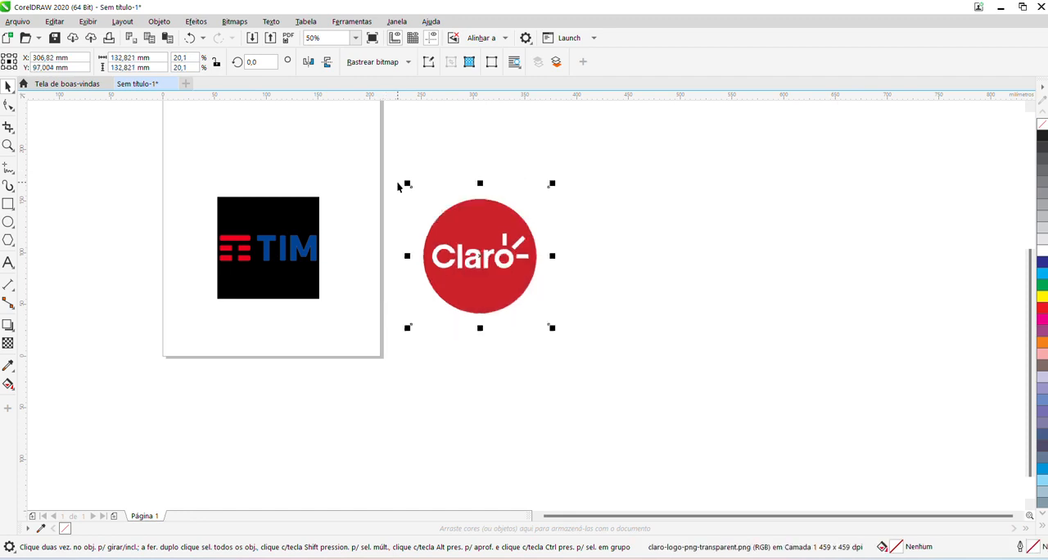
left_click_drag(494, 268, 435, 261)
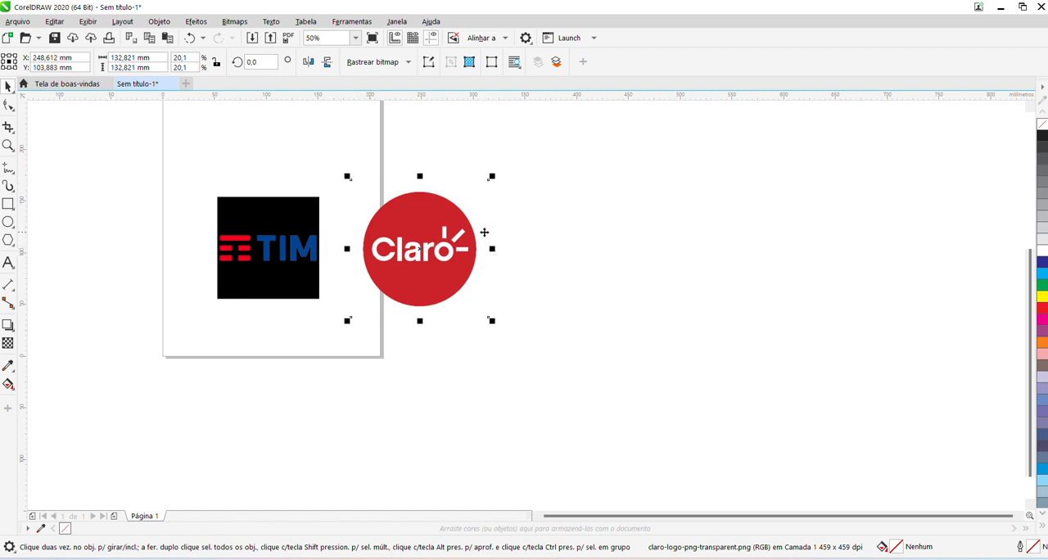
Try stretching the Claro logo horizontally to about 176 mm wide without changing its height, and undo the distortion.
left_click_drag(493, 248, 535, 248)
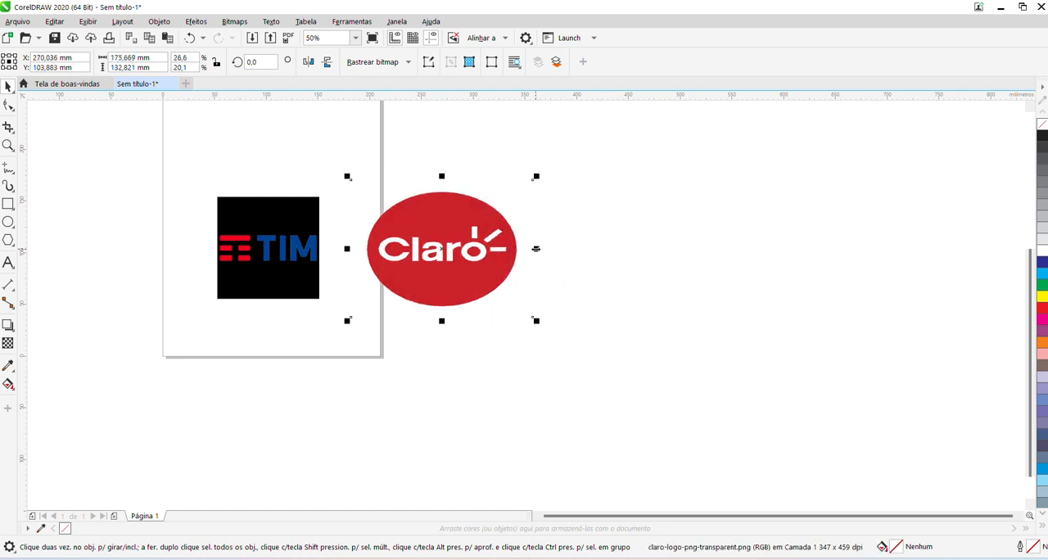
key("ctrl+z")
key("ctrl+z")
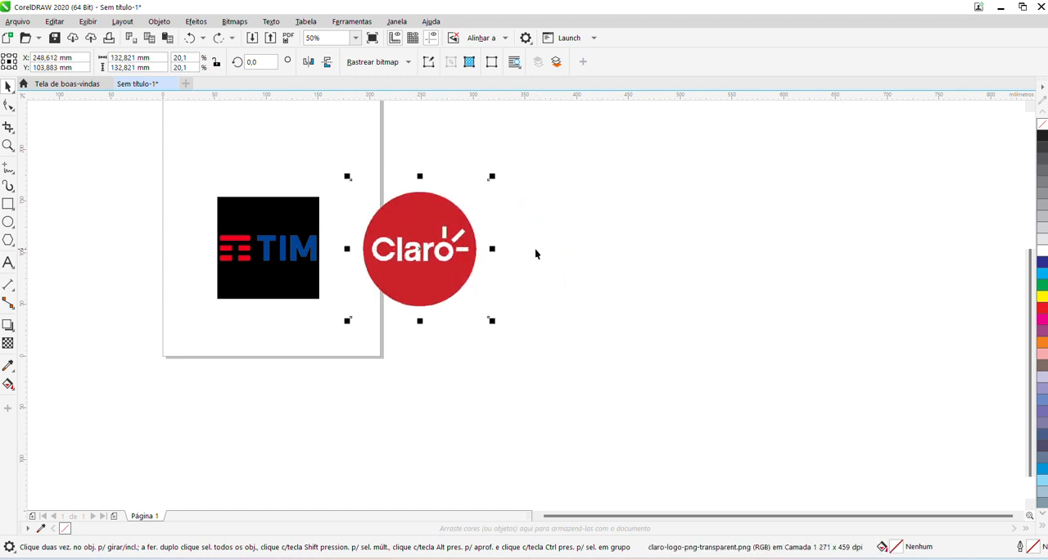
Move the Claro logo slightly upward beside the TIM logo and deselect it.
left_click(581, 237)
left_click(425, 231)
left_click(670, 233)
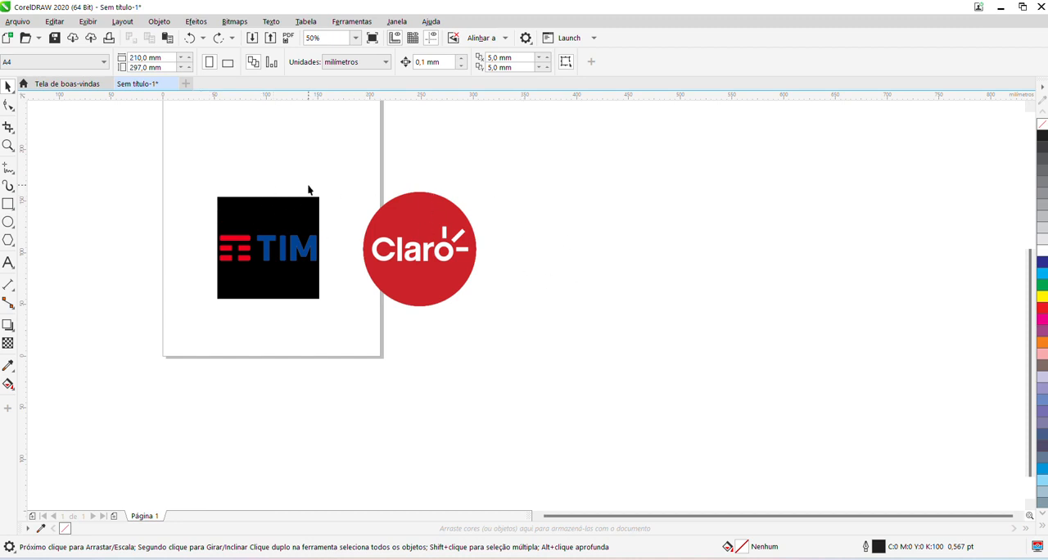
left_click(358, 238)
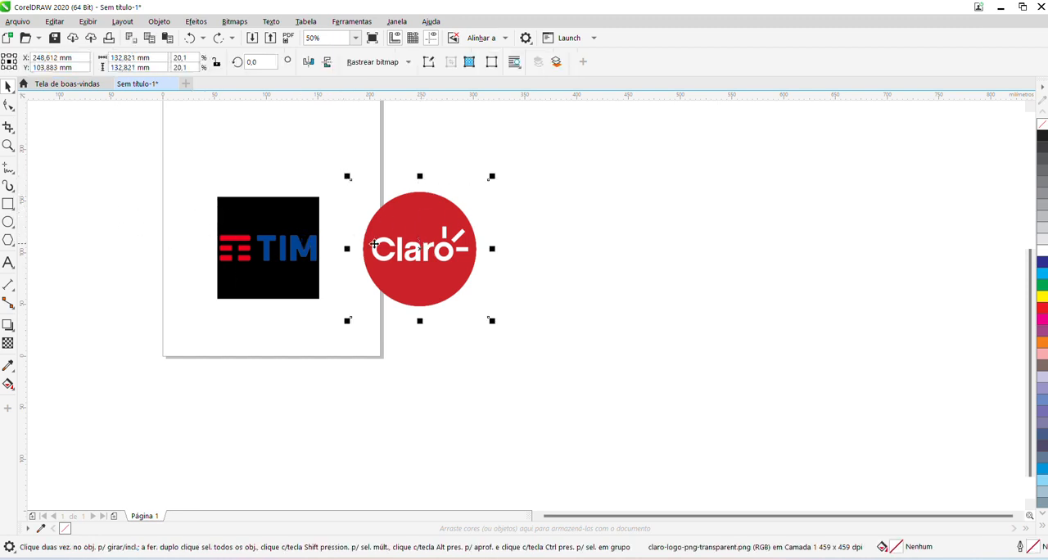
left_click_drag(420, 244, 398, 231)
left_click(576, 228)
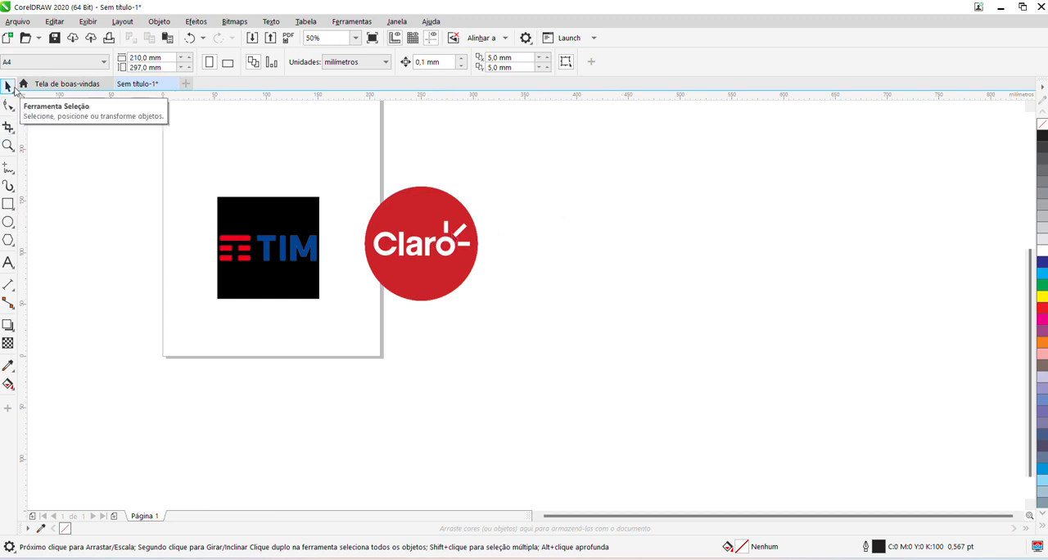
Draw a circle about 107 mm in diameter in the empty area beside the Claro logo.
left_click(8, 222)
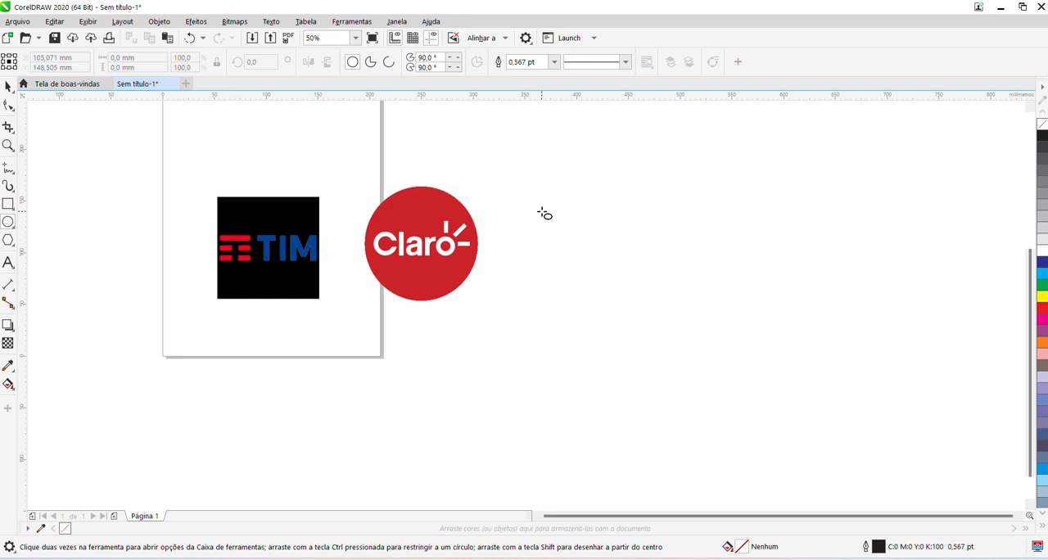
left_click_drag(544, 214, 586, 270)
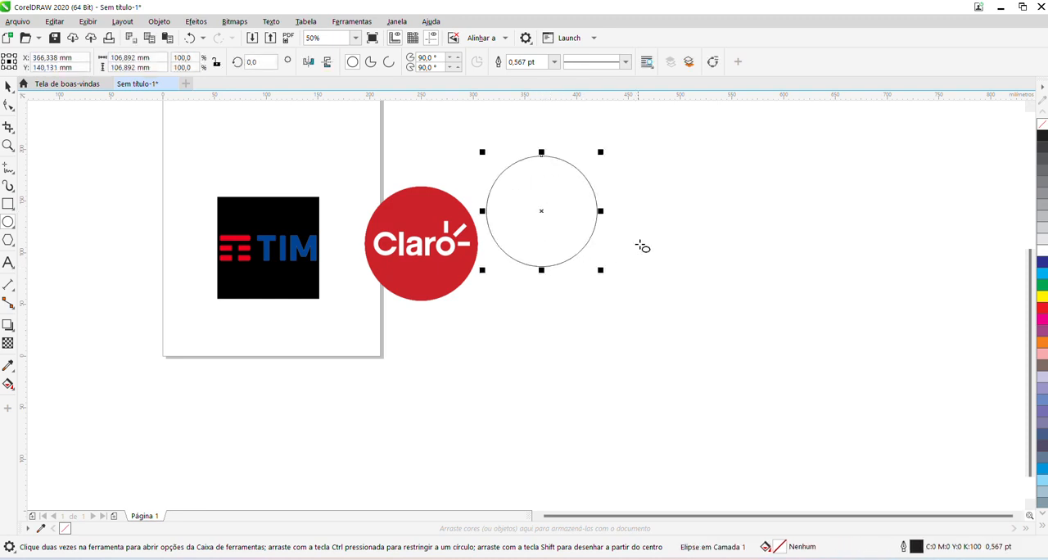
Draw a second ellipse to the right of the circle and set its width and height to 90 mm.
mouse_move(661, 147)
left_mouse_down()
mouse_move(743, 236)
mouse_move(820, 215)
mouse_move(713, 283)
mouse_move(807, 236)
mouse_move(755, 191)
mouse_move(793, 223)
mouse_move(775, 243)
mouse_move(751, 180)
mouse_move(755, 189)
left_mouse_up()
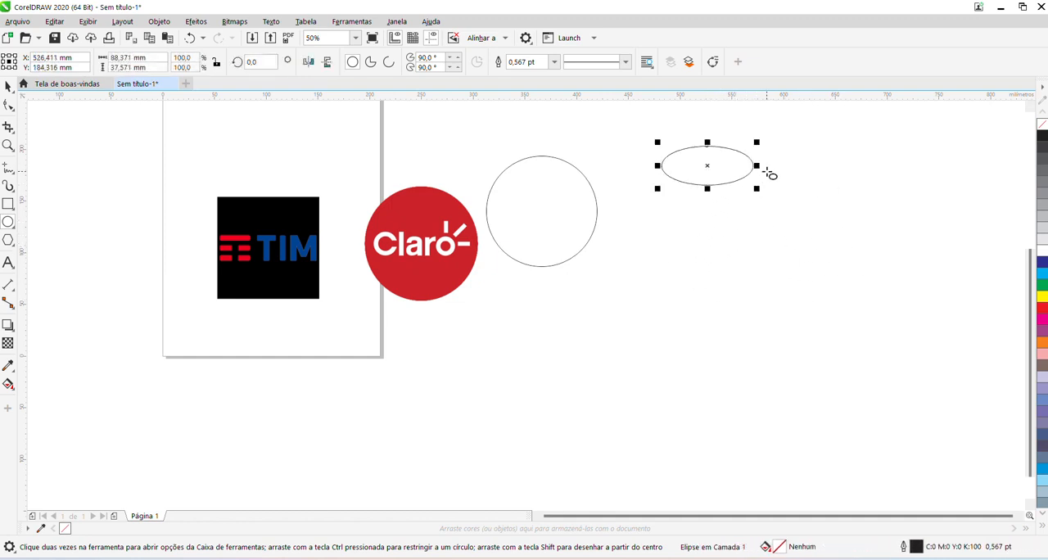
left_click(146, 58)
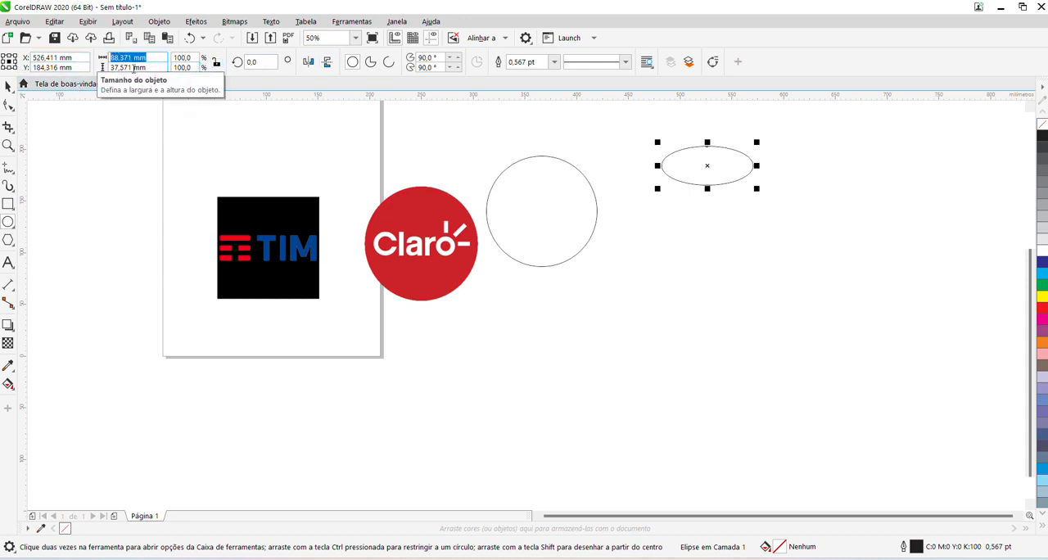
type("90")
key("Tab")
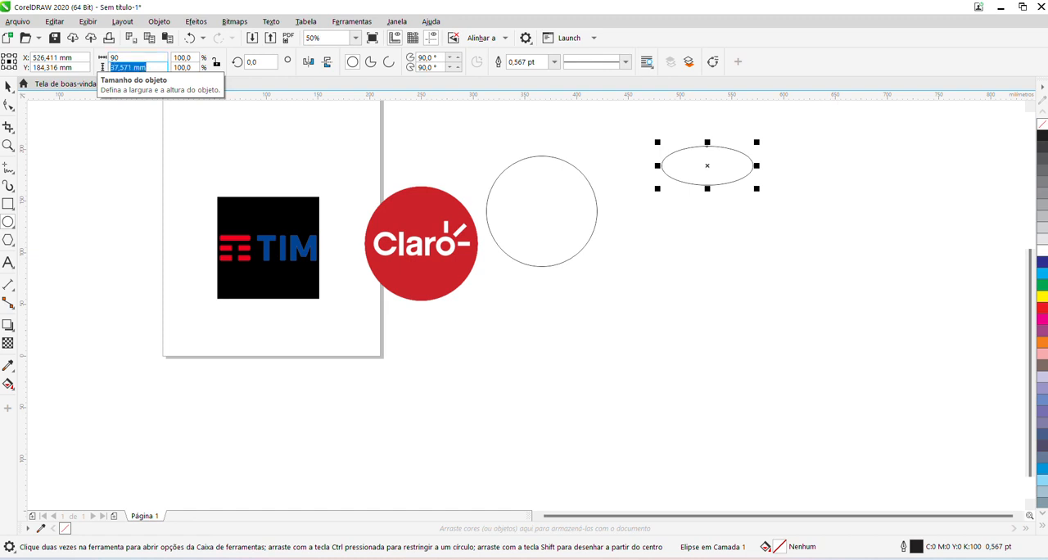
type("90")
key("Return")
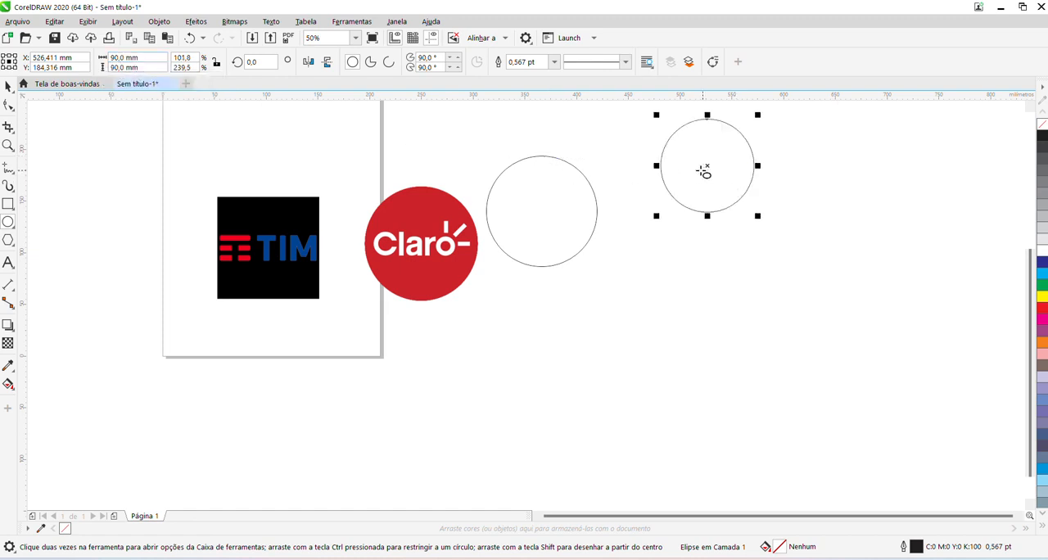
Set the second ellipse's height to 40 mm, leaving its width unlocked from the ratio.
left_click_drag(155, 68, 89, 62)
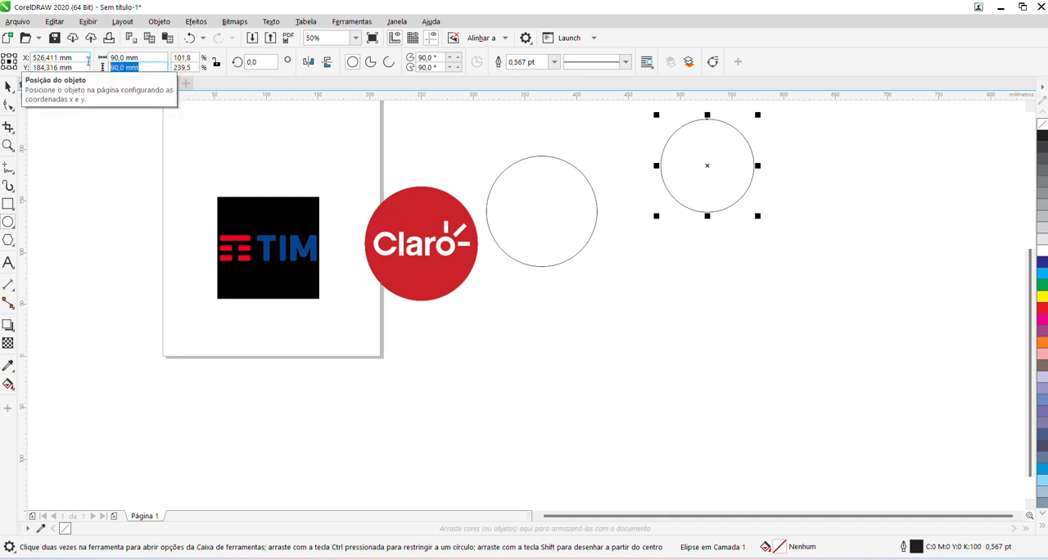
type("40")
key("Return")
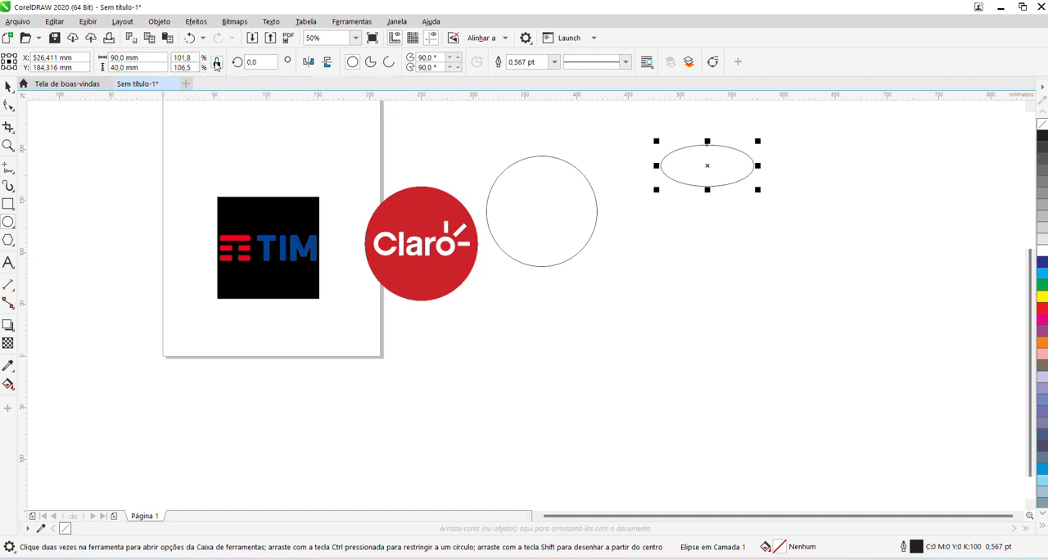
With the size ratio locked, set the second ellipse's height to 30 mm, and delete the ellipse.
left_click(124, 67)
type("30")
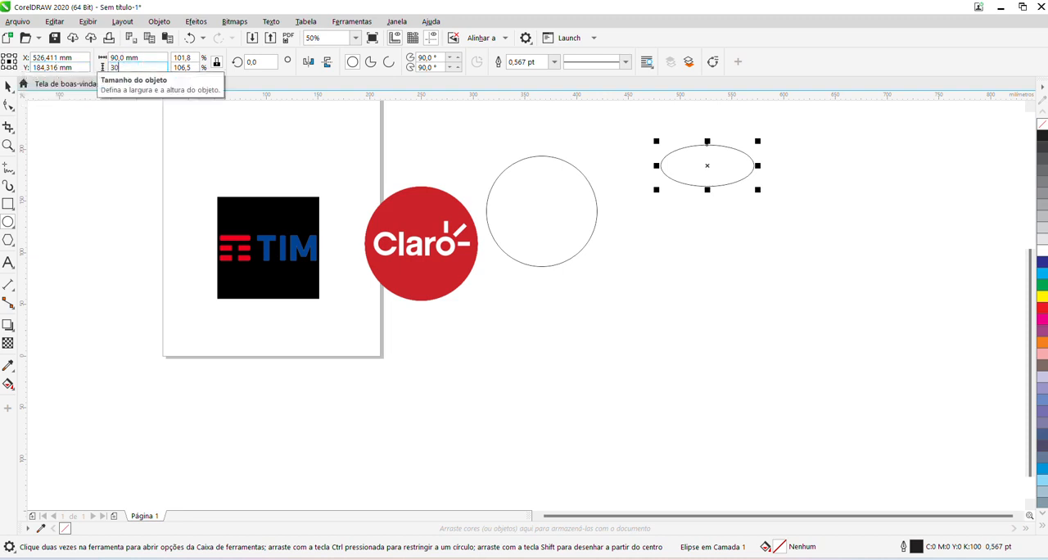
key("Return")
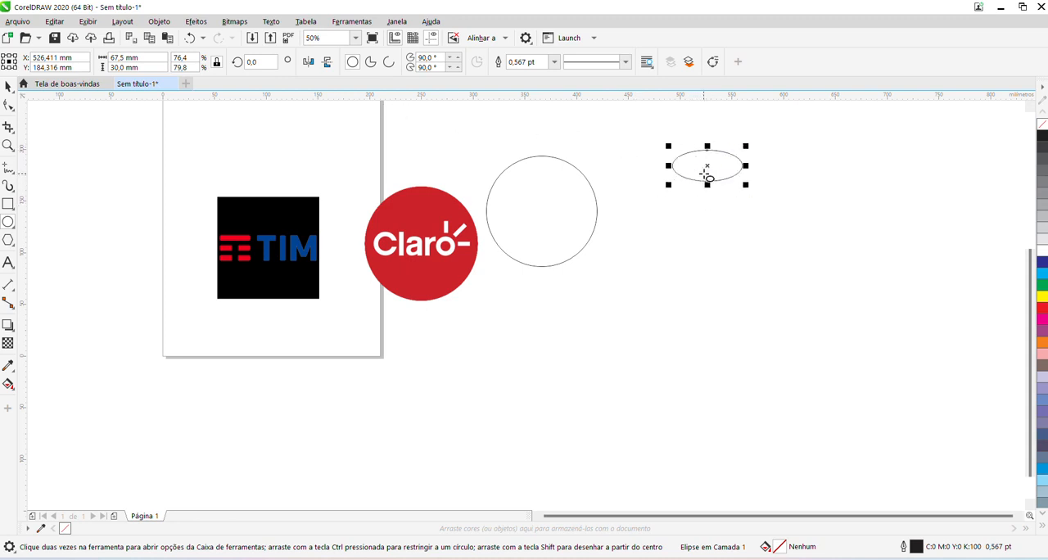
key("Delete")
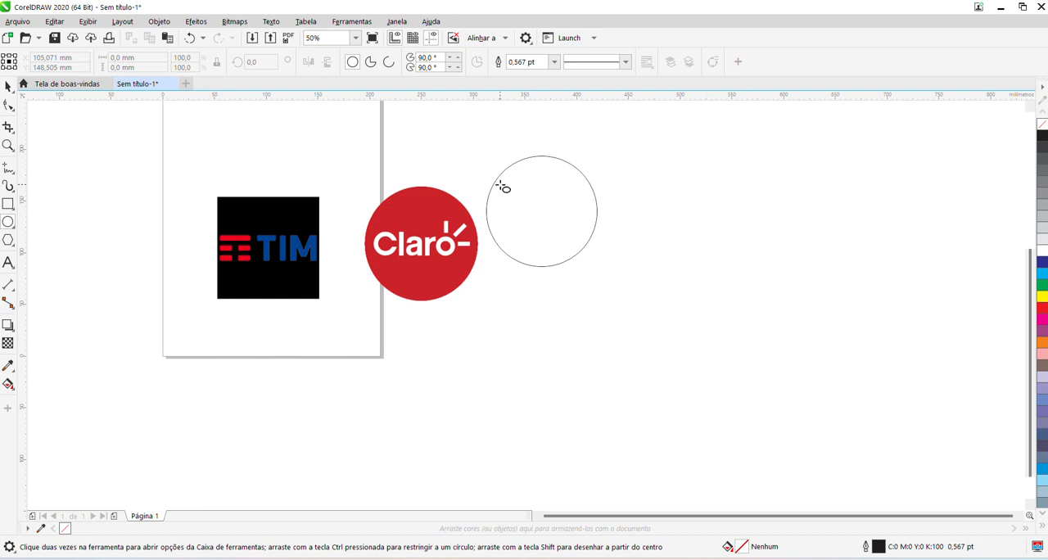
Fill the remaining circle with red (C0 M100 Y100 K0) and examine its black outline up close.
left_click(529, 235)
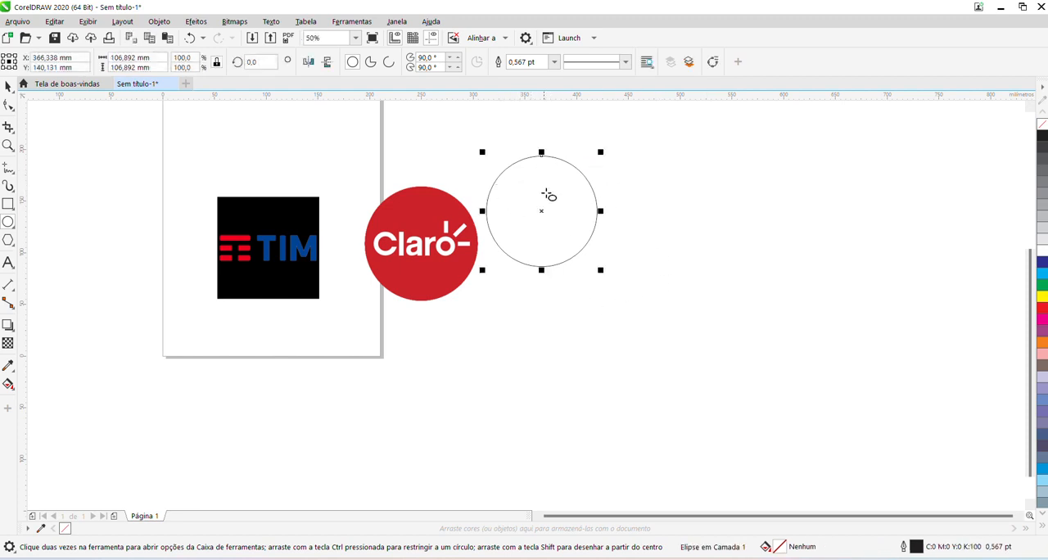
left_click(1042, 309)
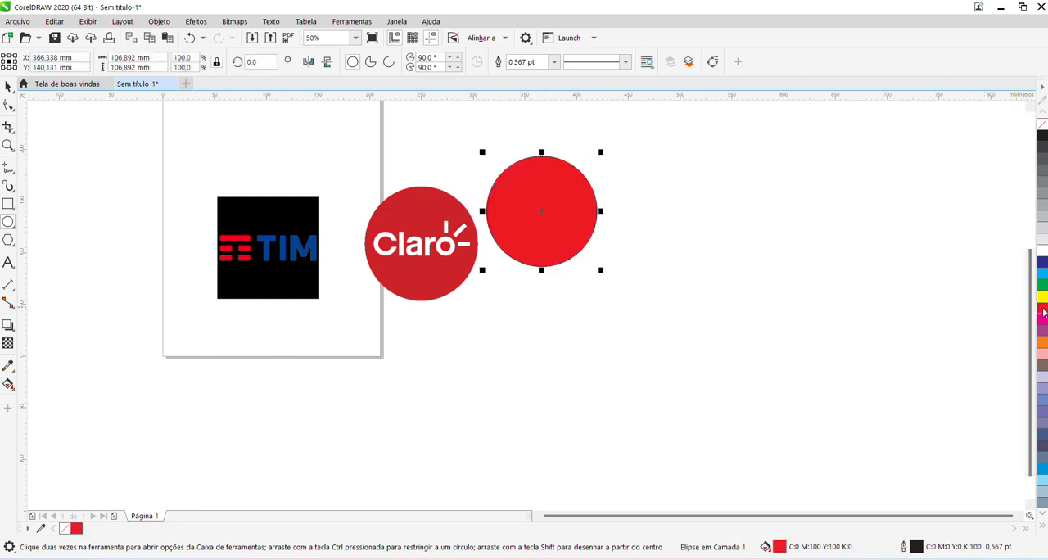
scroll(577, 176, "up", 5)
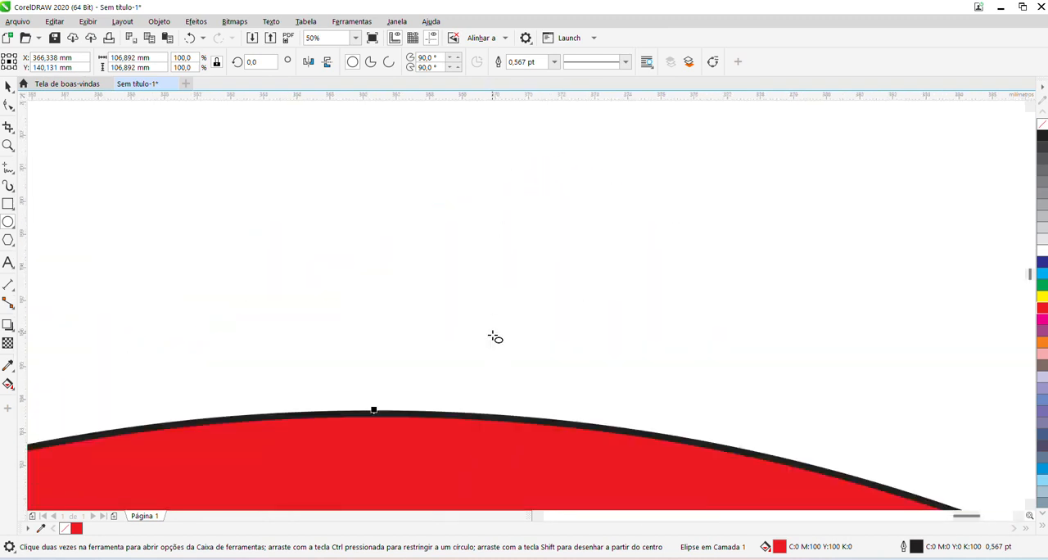
scroll(389, 415, "up", 2)
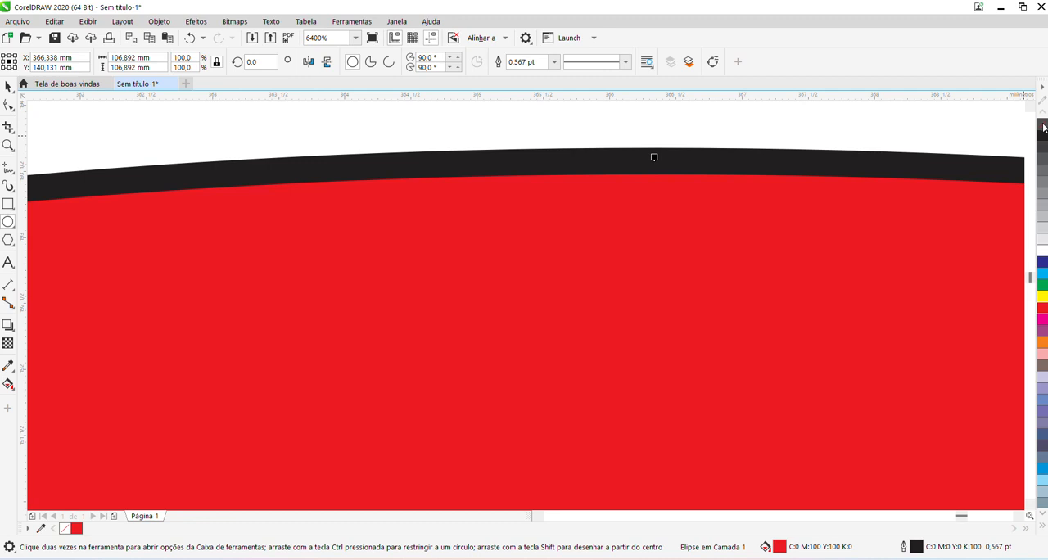
Remove the red circle's outline and move the circle level with the Claro reference logo, to its right.
right_click(1043, 126)
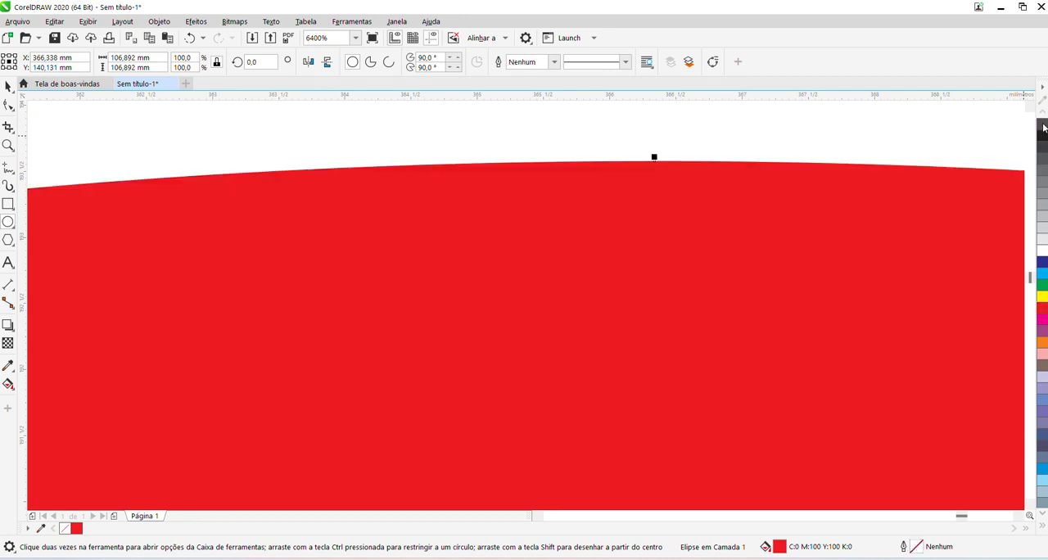
scroll(708, 160, "down", 5)
scroll(648, 176, "down", 7)
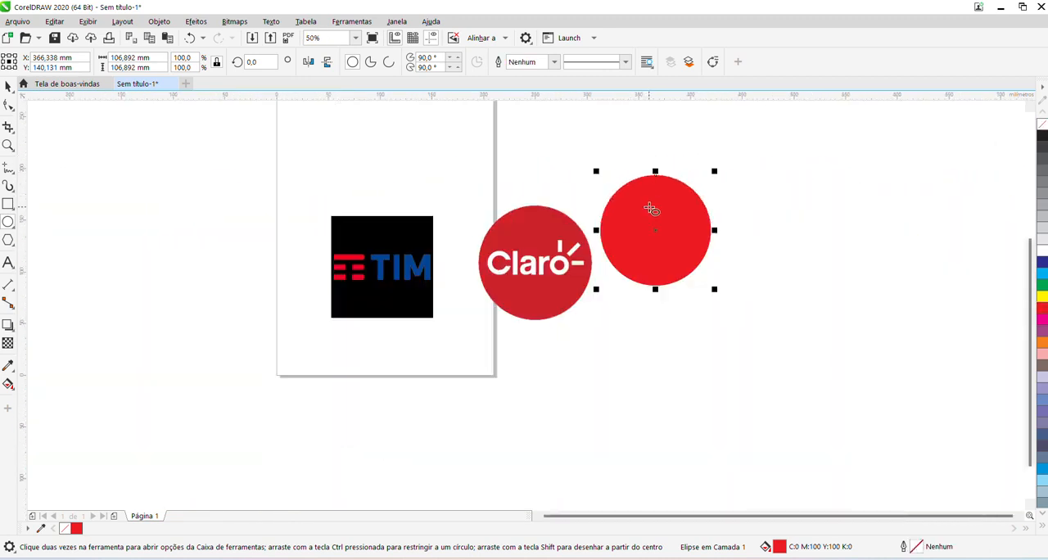
left_click_drag(659, 233, 685, 270)
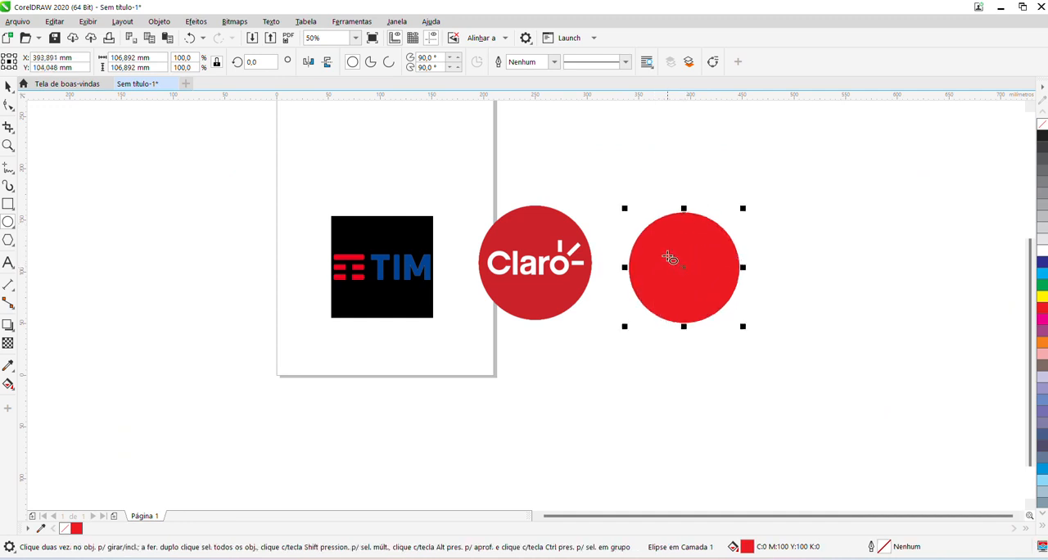
Try a paragraph text frame above the TIM logo with random filler characters, narrow it to about 46 mm, and delete it.
left_click(7, 263)
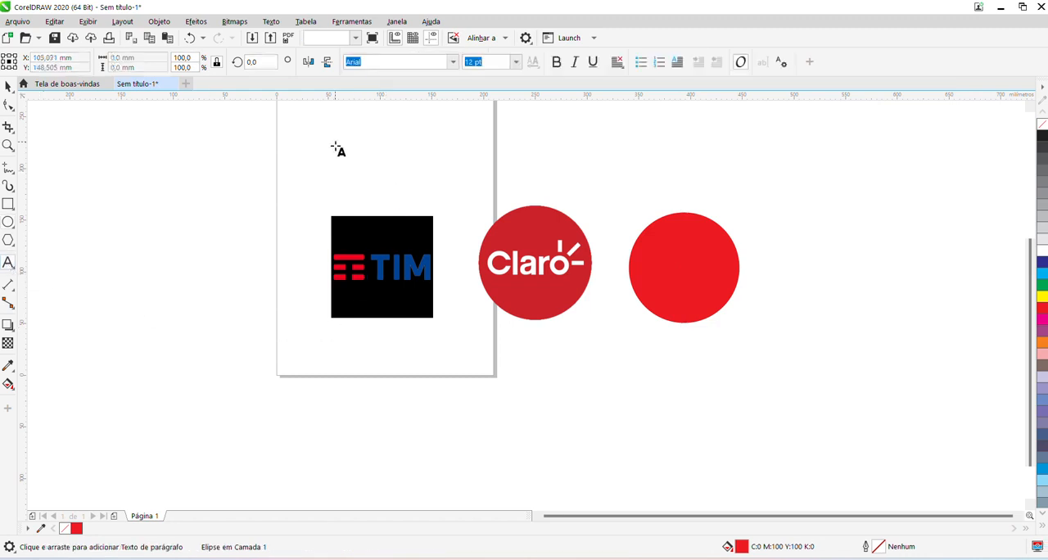
left_click_drag(332, 137, 443, 180)
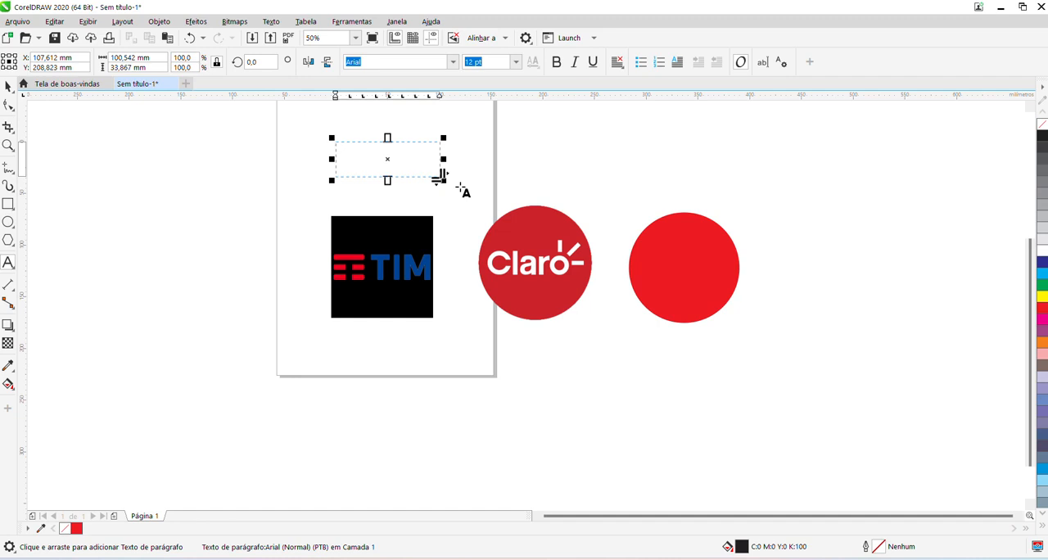
type("xdrcfvgbhunmjo,l.xmjnhbgvfcdxsaezrdcfvgyoijokd")
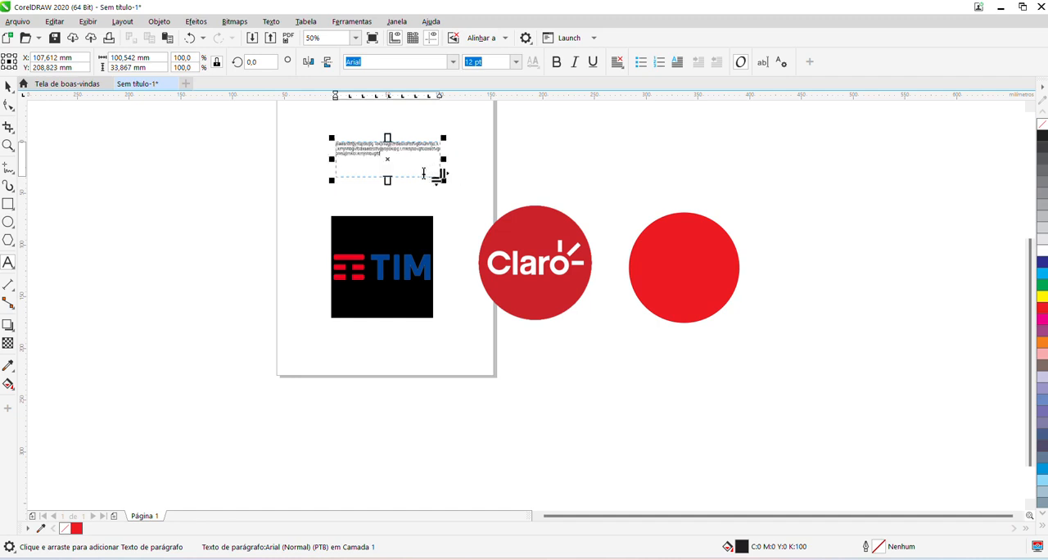
left_click_drag(445, 158, 390, 161)
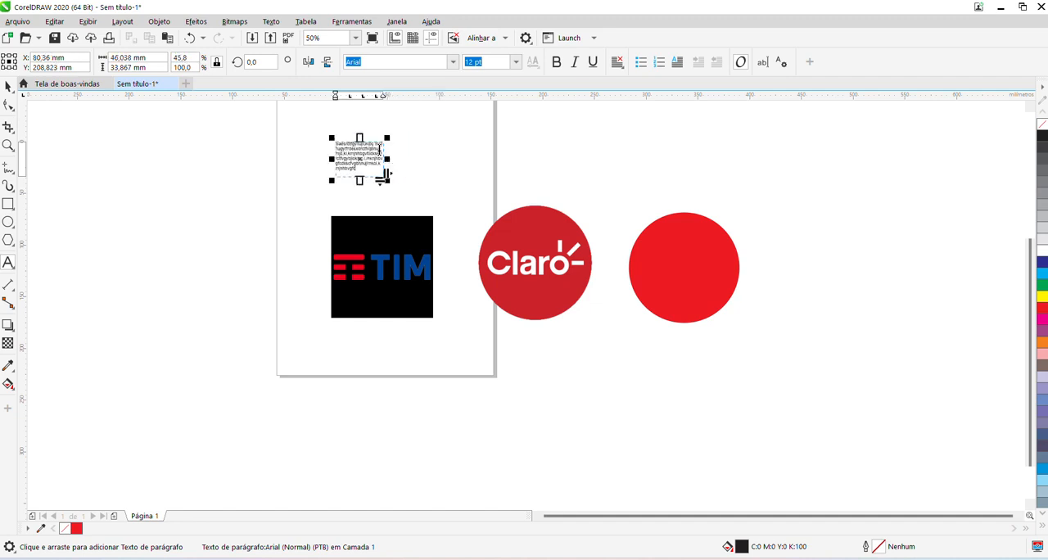
left_click(7, 89)
key("Delete")
Add the artistic text "Claro" in Arial above the reference logo, enlarged to about 47 pt and set in bold.
left_click(7, 262)
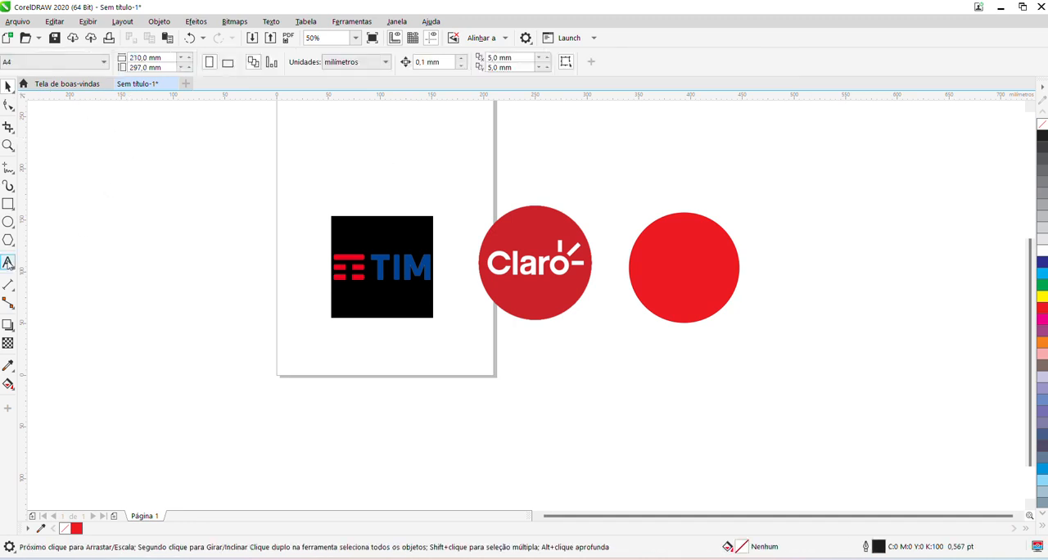
left_click(402, 175)
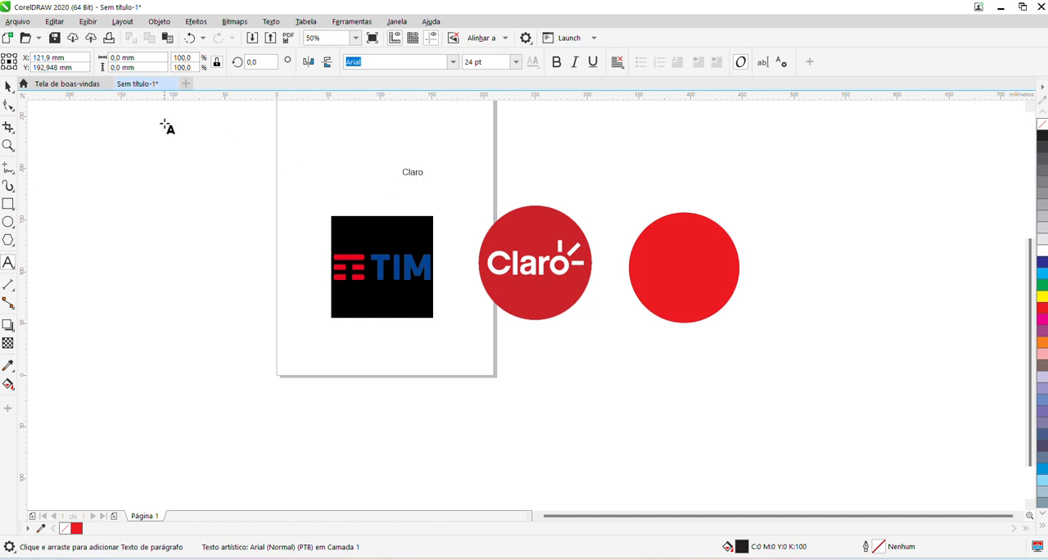
left_click(8, 86)
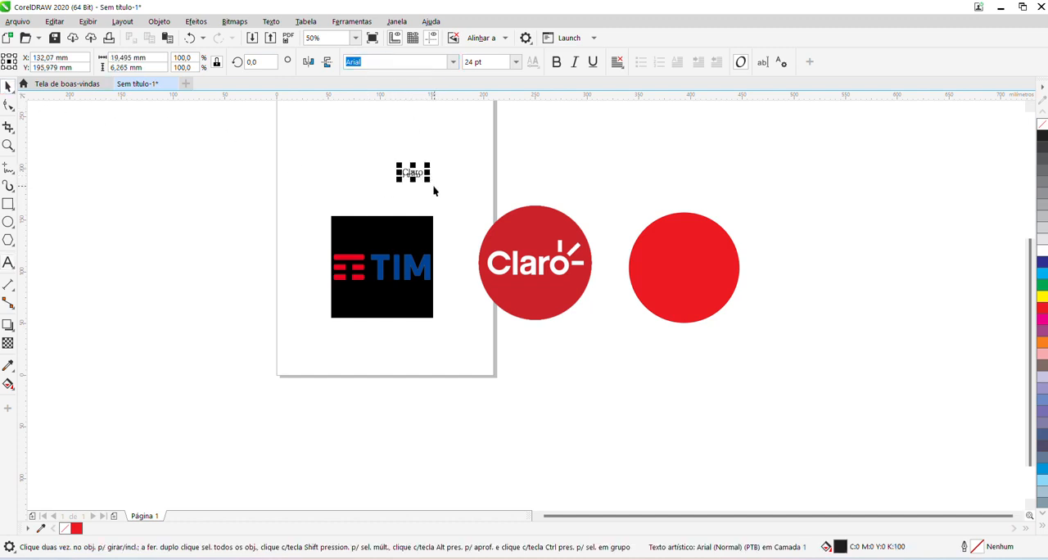
left_click_drag(428, 179, 528, 174)
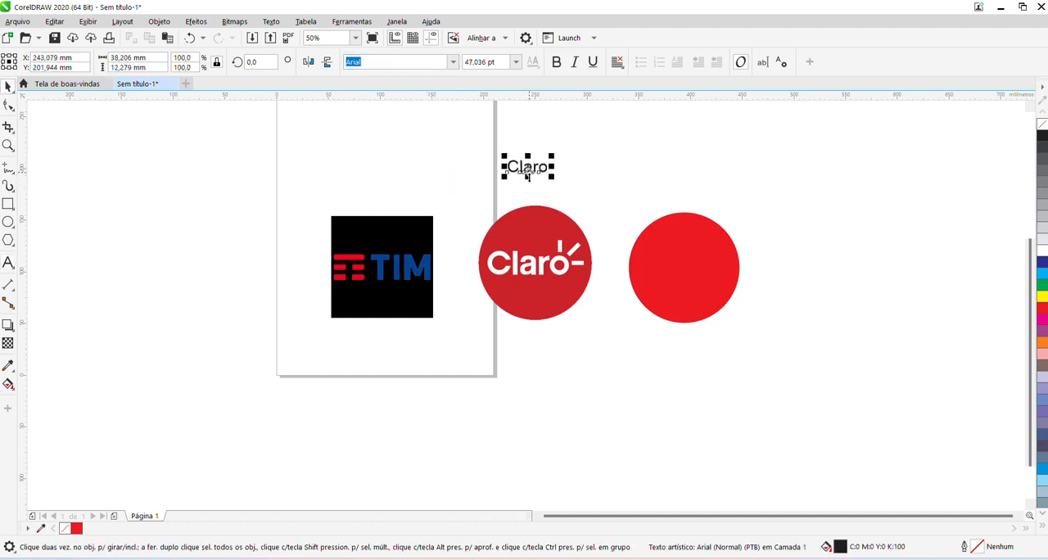
left_click(557, 64)
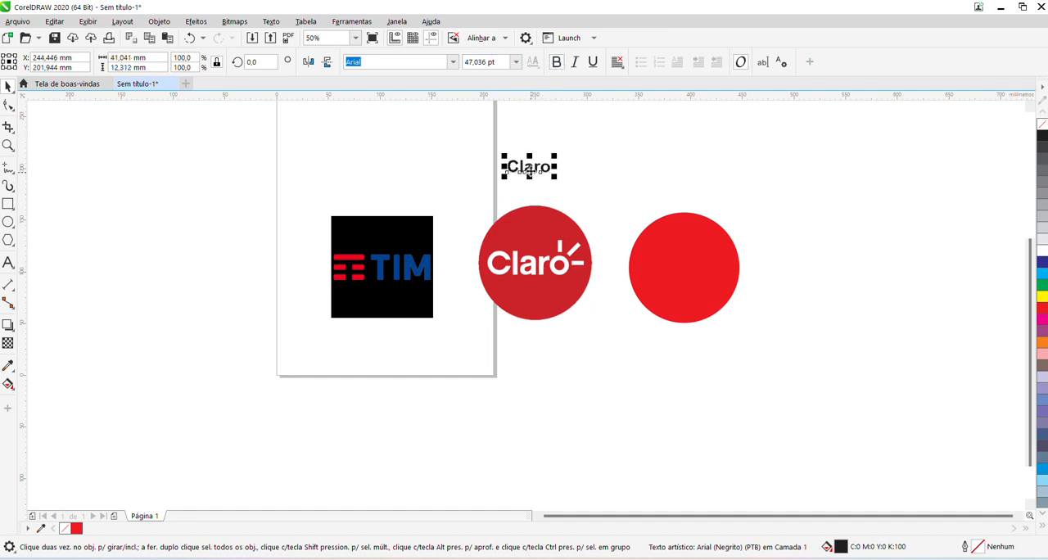
Place the "Claro" text inside the plain red circle, slightly left of centre, enlarged to about 86 pt, and fill it white.
left_click_drag(533, 173, 725, 304)
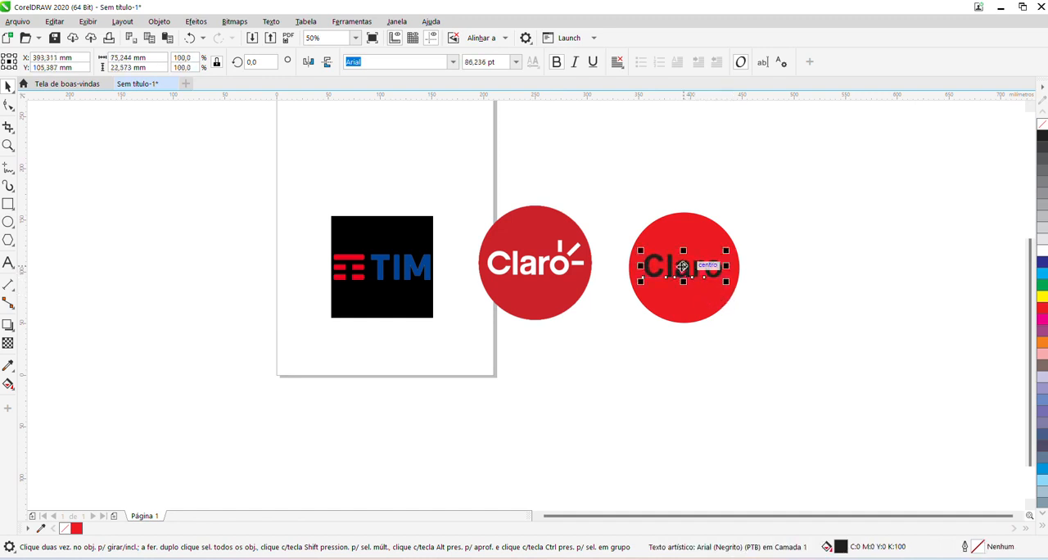
left_click_drag(682, 267, 680, 266)
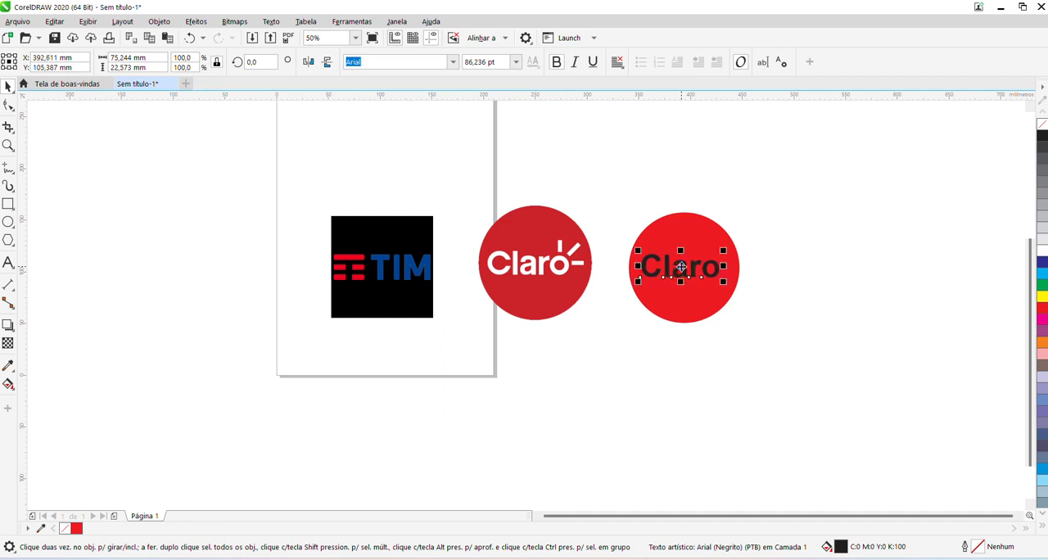
left_click(1042, 252)
left_click(898, 236)
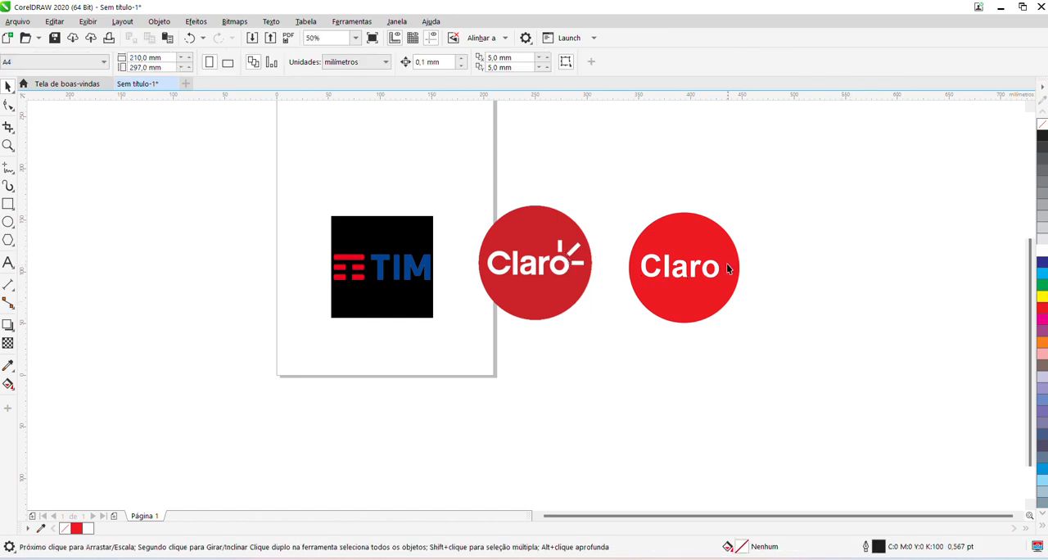
Draw a narrow upright rectangle about 2.9 × 12.8 mm above the "o" and give it a white fill without outline.
scroll(727, 269, "up", 4)
scroll(720, 278, "down", 2)
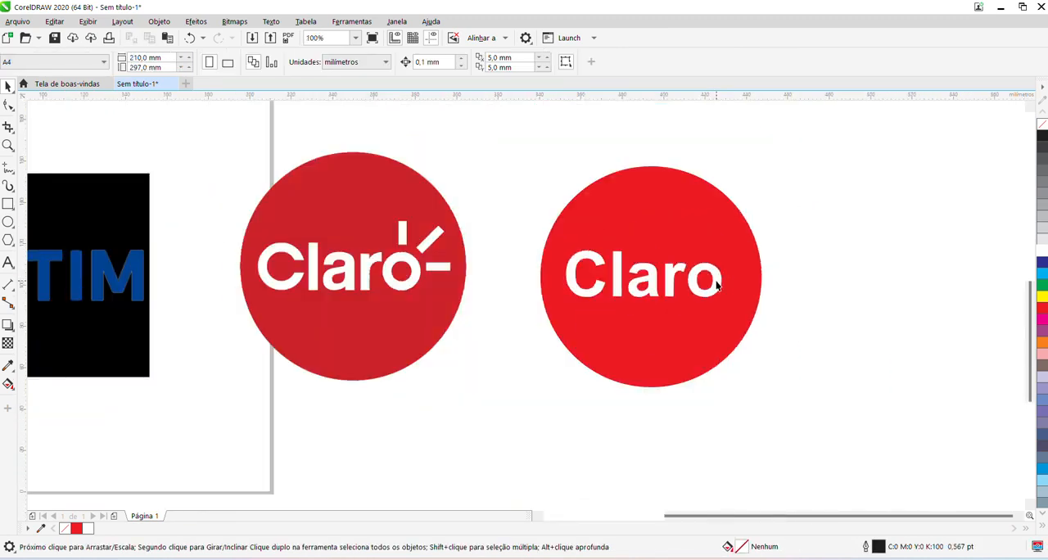
scroll(716, 284, "up", 1)
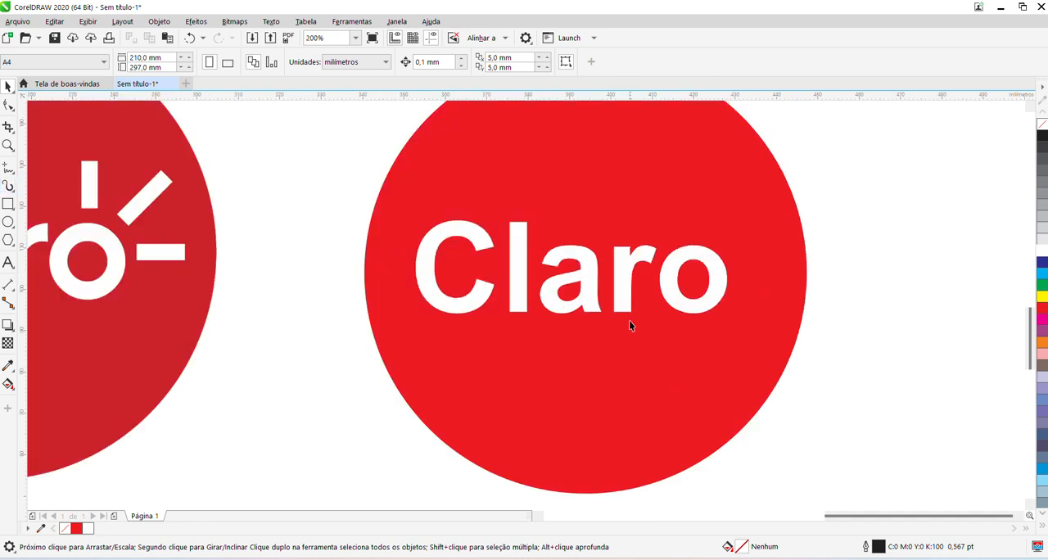
left_click(9, 205)
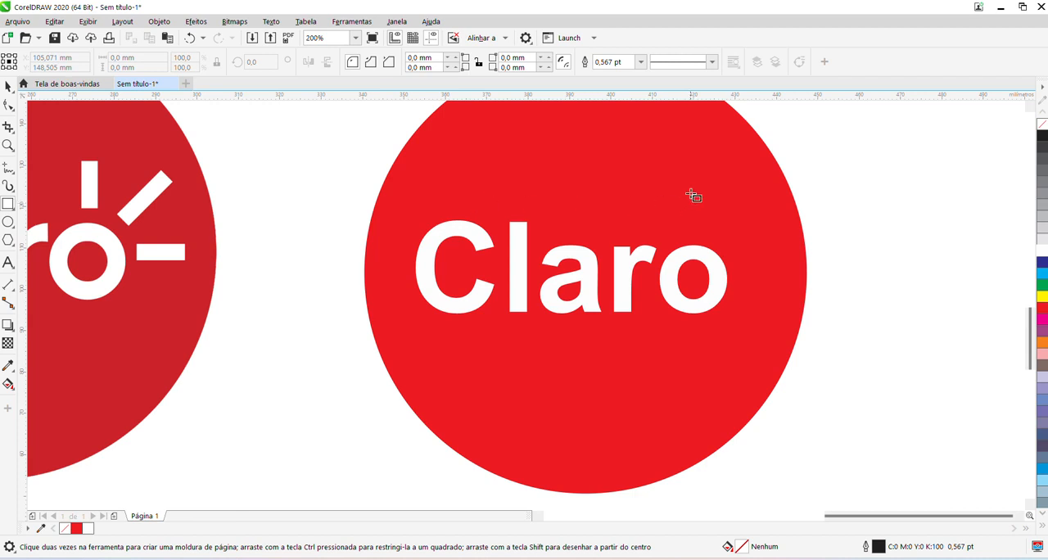
left_click_drag(691, 179, 704, 232)
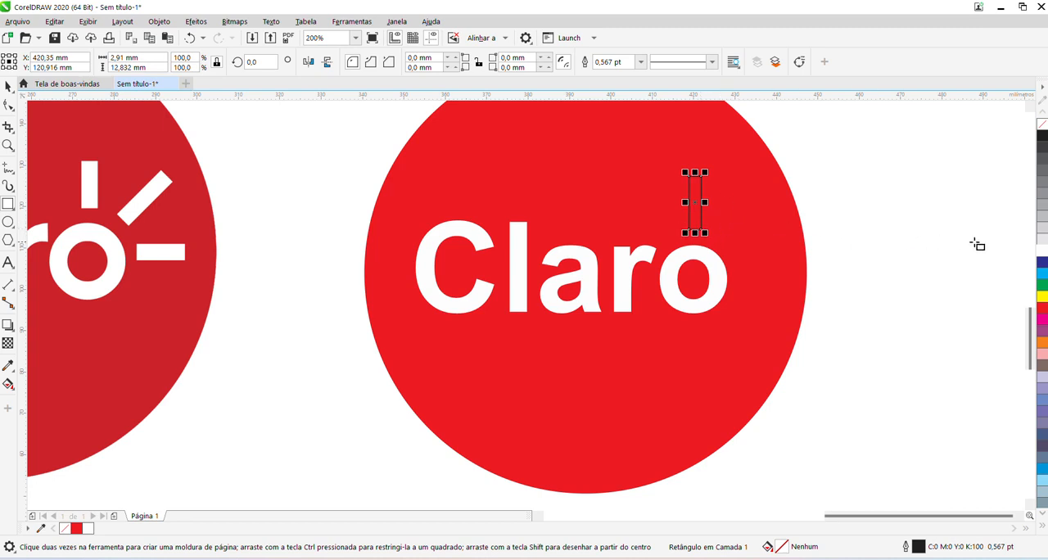
left_click(1041, 250)
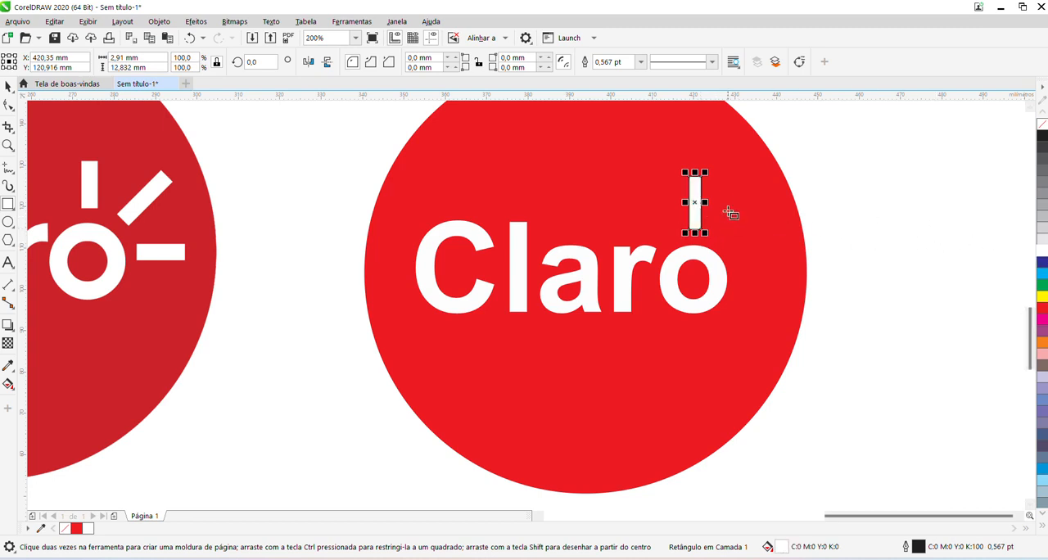
right_click(1042, 123)
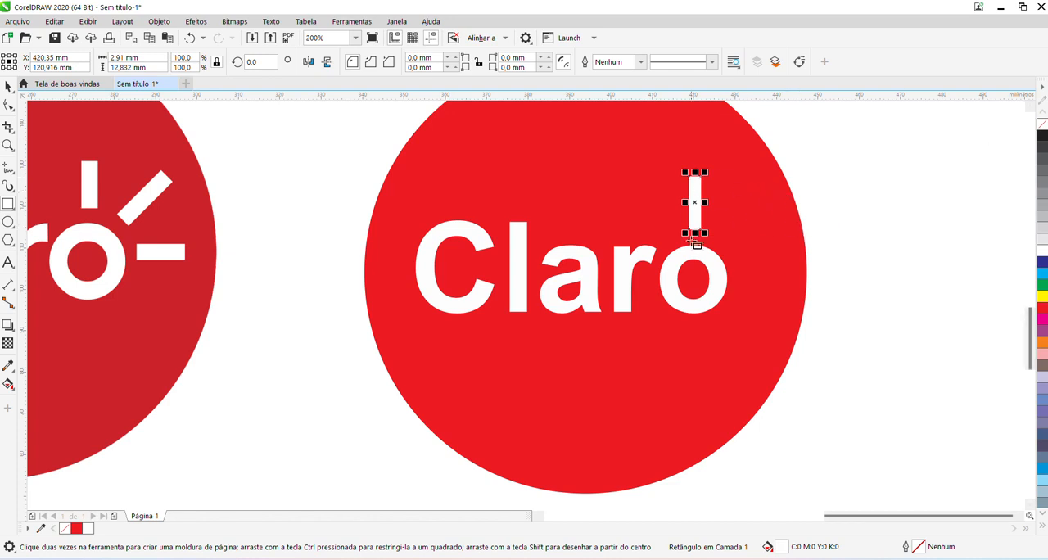
Shorten the white bar above the "o" to about 10.25 mm from its upper end and duplicate it.
scroll(695, 170, "up", 1)
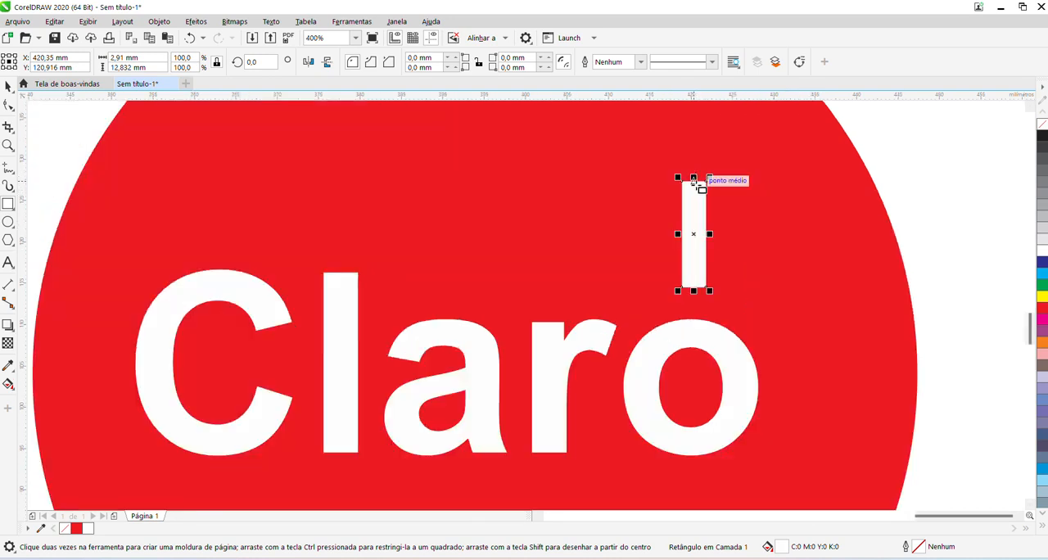
left_click_drag(695, 176, 691, 199)
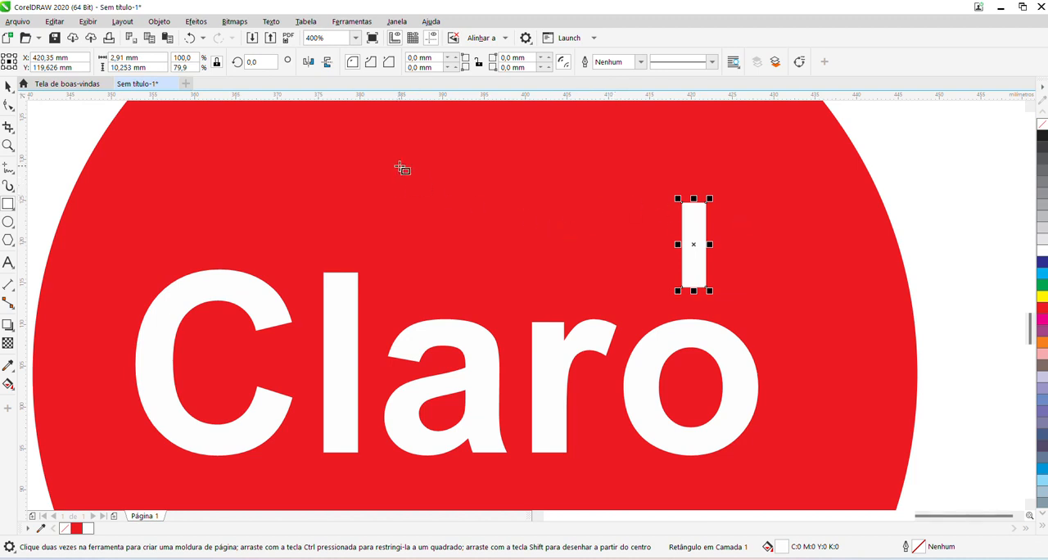
left_click(52, 23)
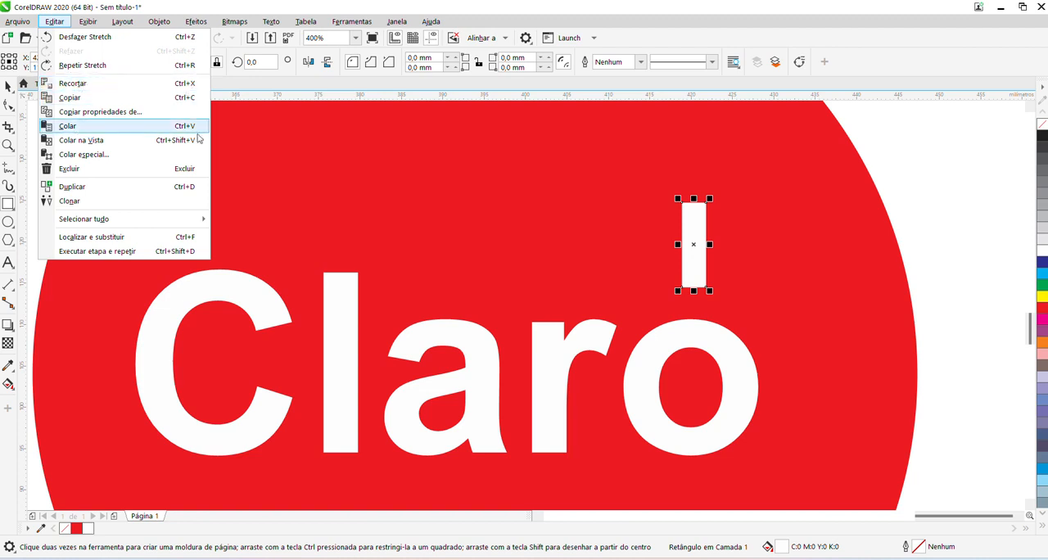
left_click(124, 187)
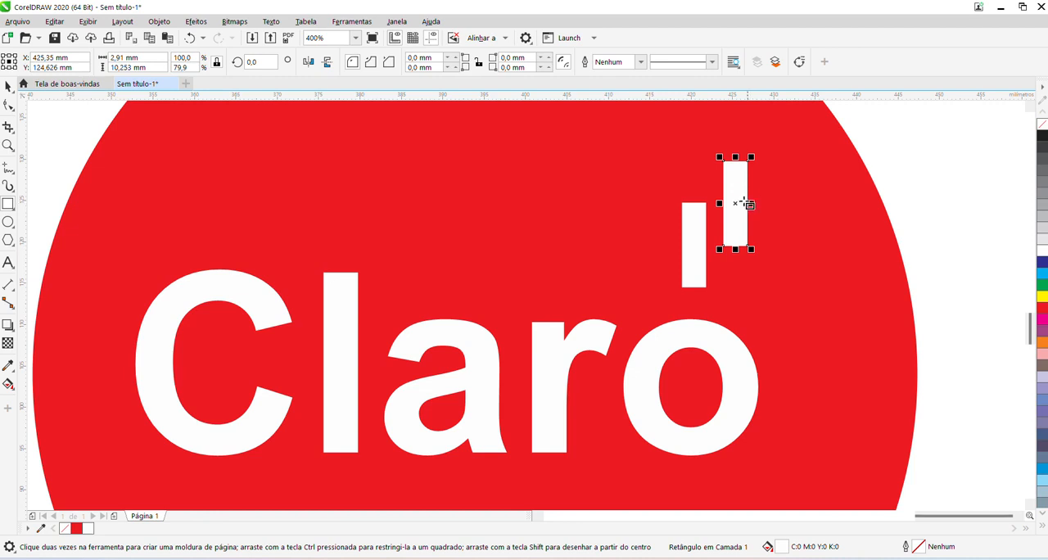
Rotate the duplicated bar to an angle of 45°.
double_click(263, 60)
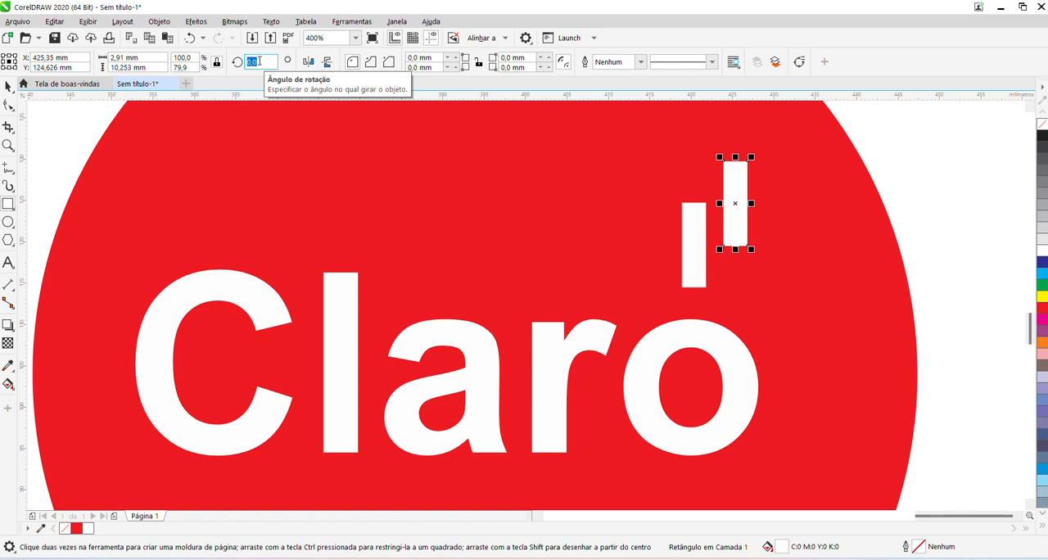
type("45")
key("Return")
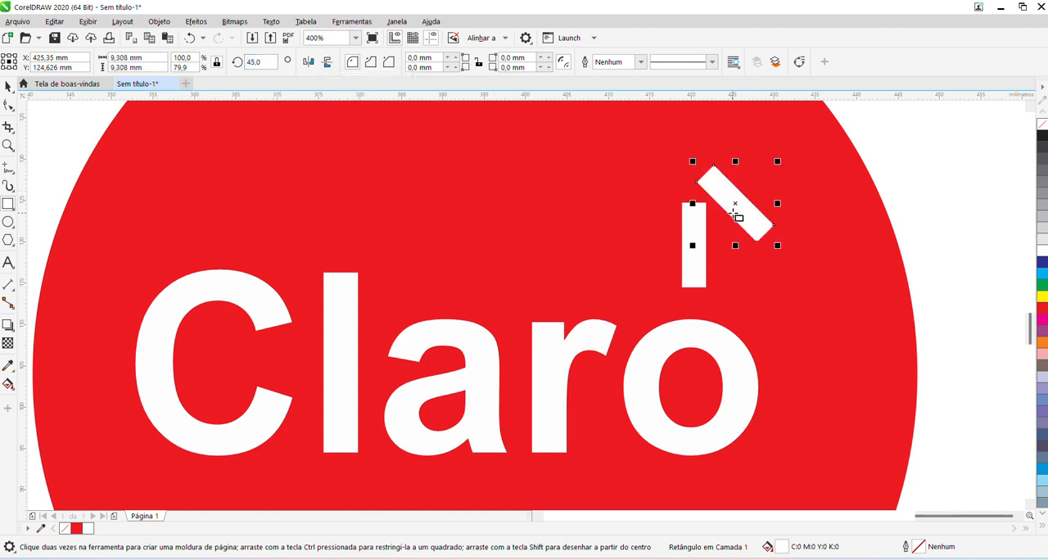
Try a rotation angle of -45° on the duplicated bar and undo it.
left_click(266, 62)
key("BackSpace")
type("-4")
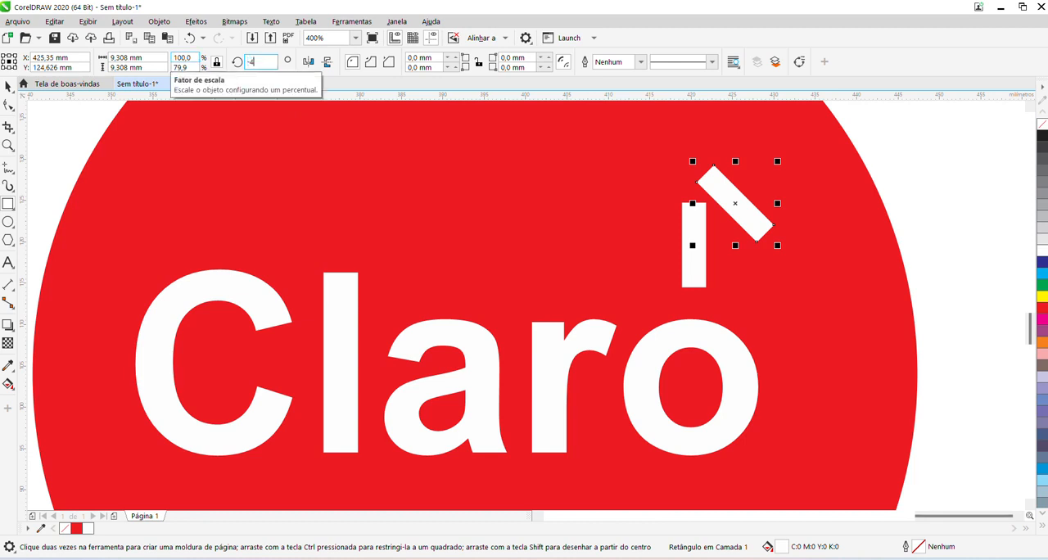
type("5")
key("Return")
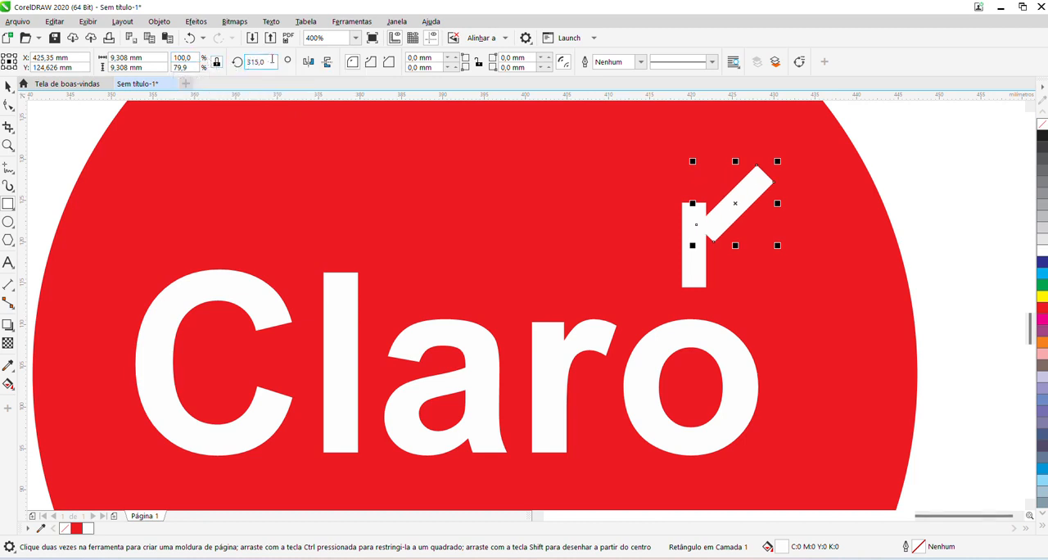
key("ctrl+z")
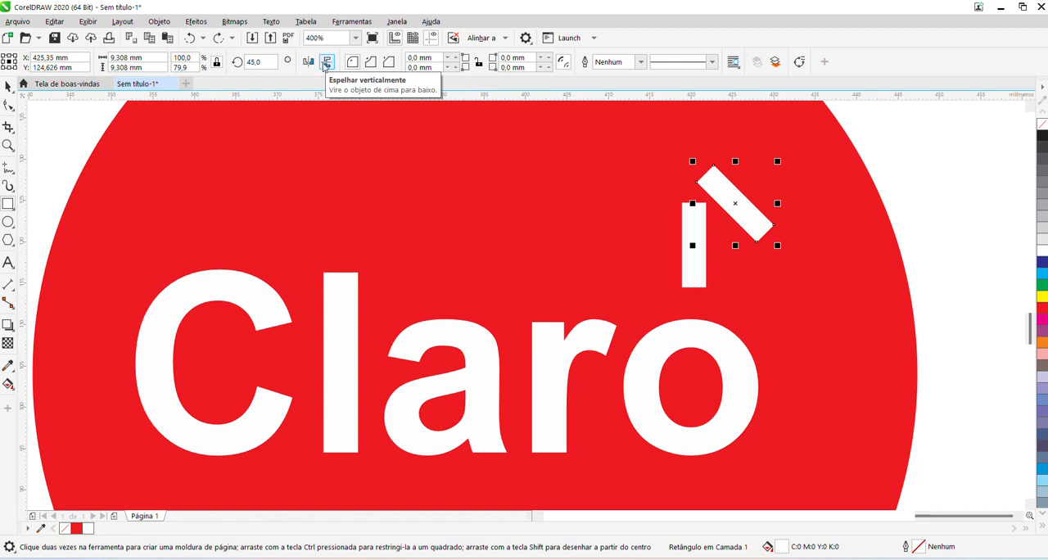
Mirror the slanted bar horizontally and move it to the upper right of the "o", leaving it selected.
left_click(306, 62)
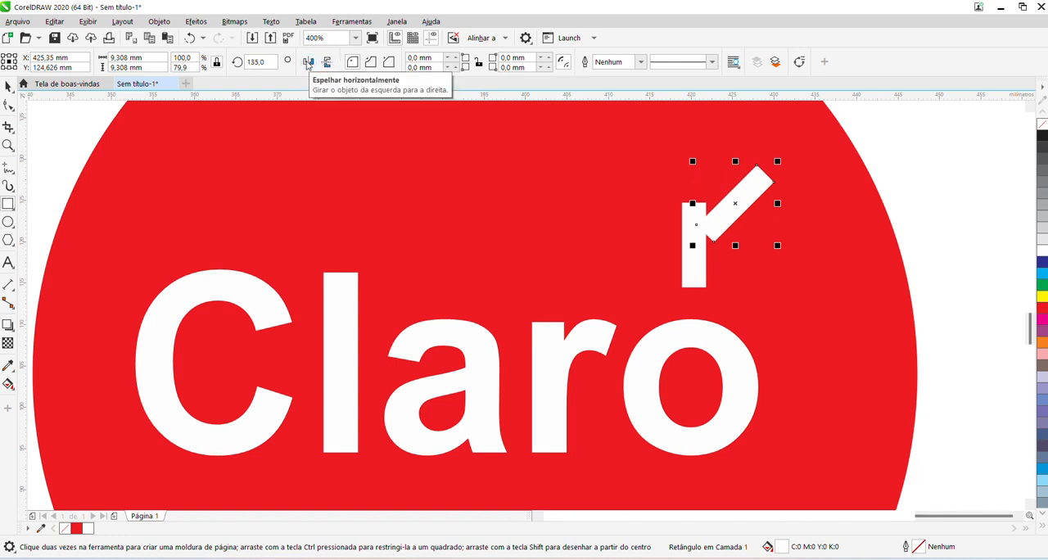
left_click(327, 64)
left_click(327, 63)
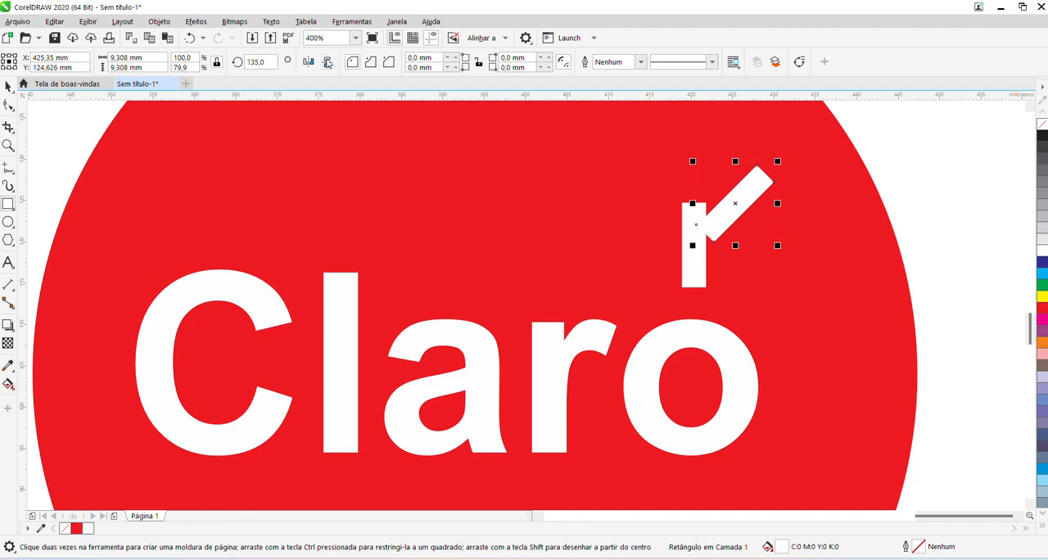
left_click_drag(735, 203, 793, 283)
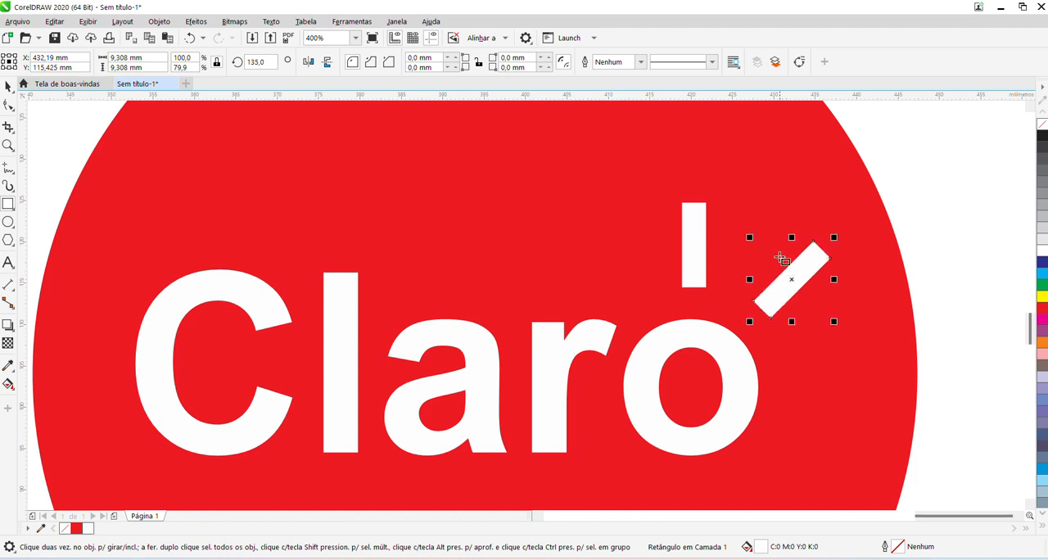
left_click(690, 240)
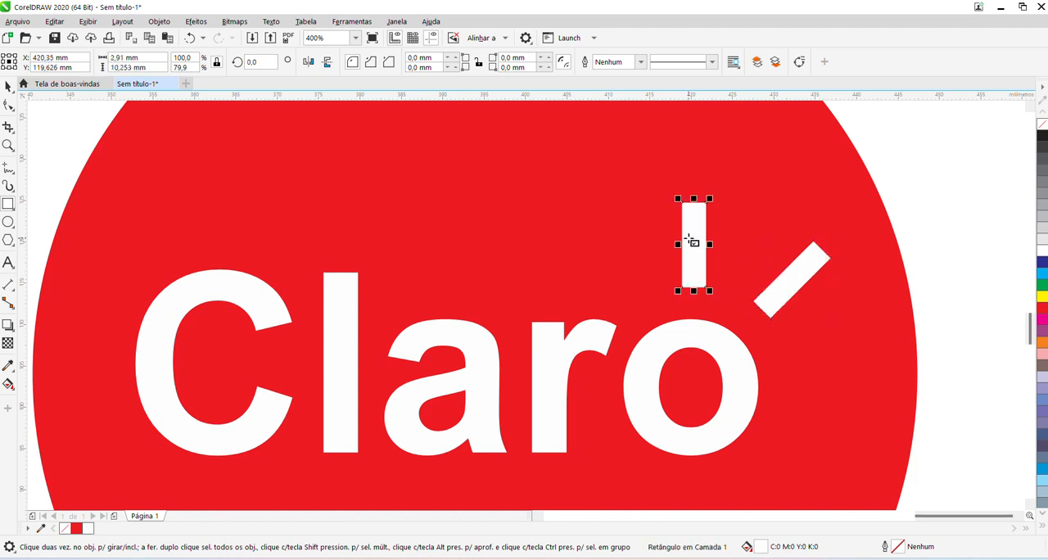
left_click(785, 283)
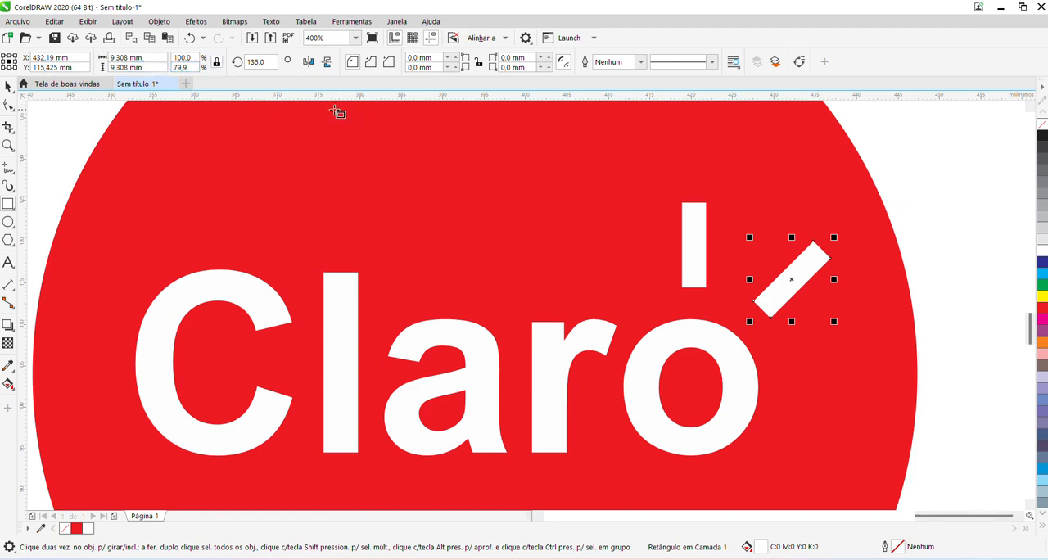
Duplicate the slanted bar, set its rotation to 90° and place it to the right of the "o".
key("ctrl+d")
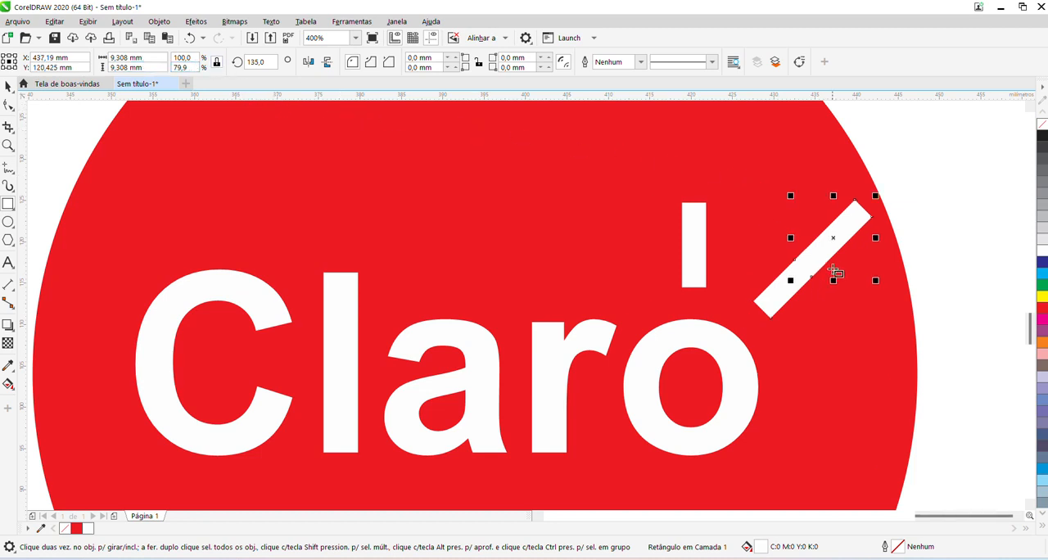
left_click_drag(830, 239, 837, 350)
left_click(260, 62)
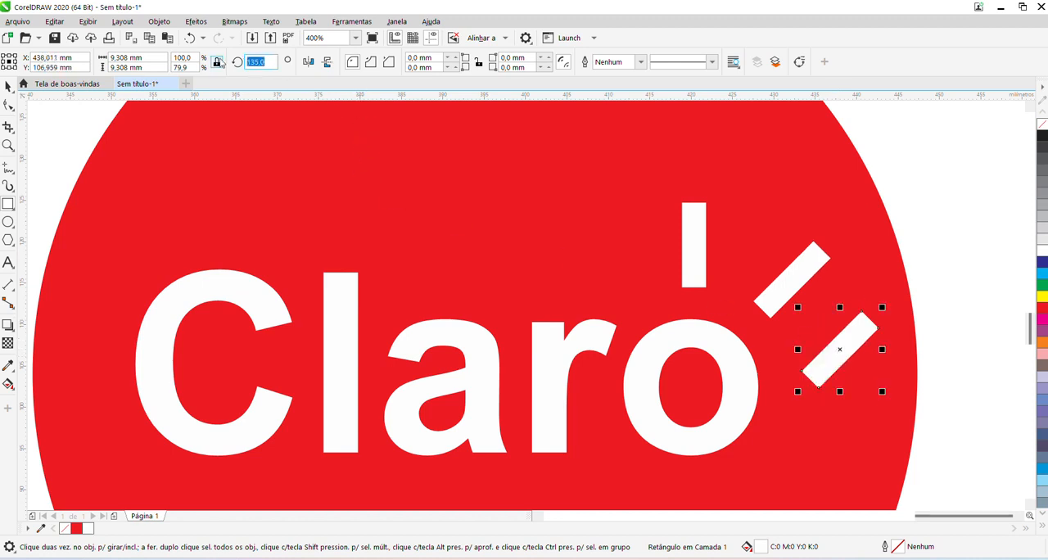
type("90")
key("Return")
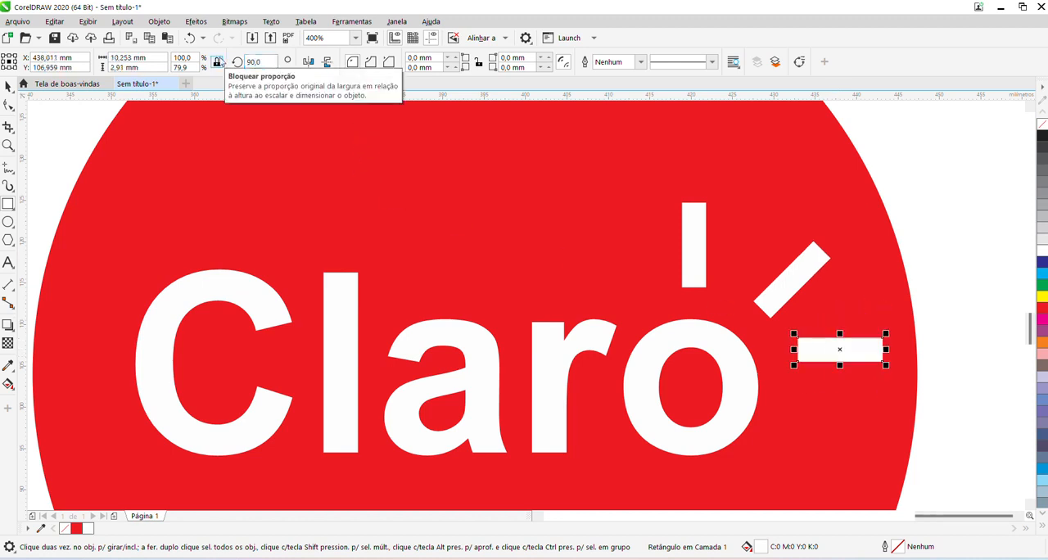
left_click_drag(840, 349, 832, 362)
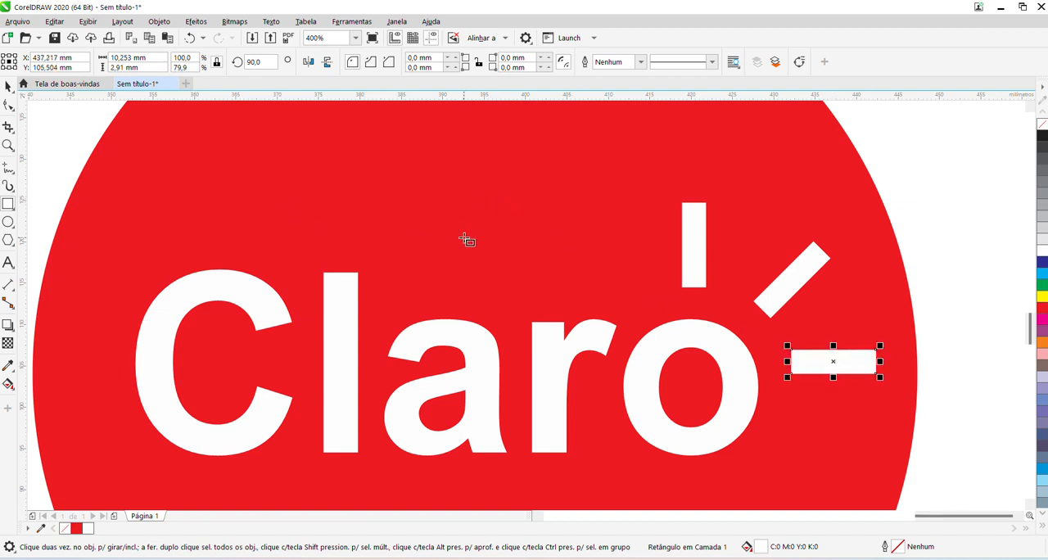
scroll(466, 240, "down", 2)
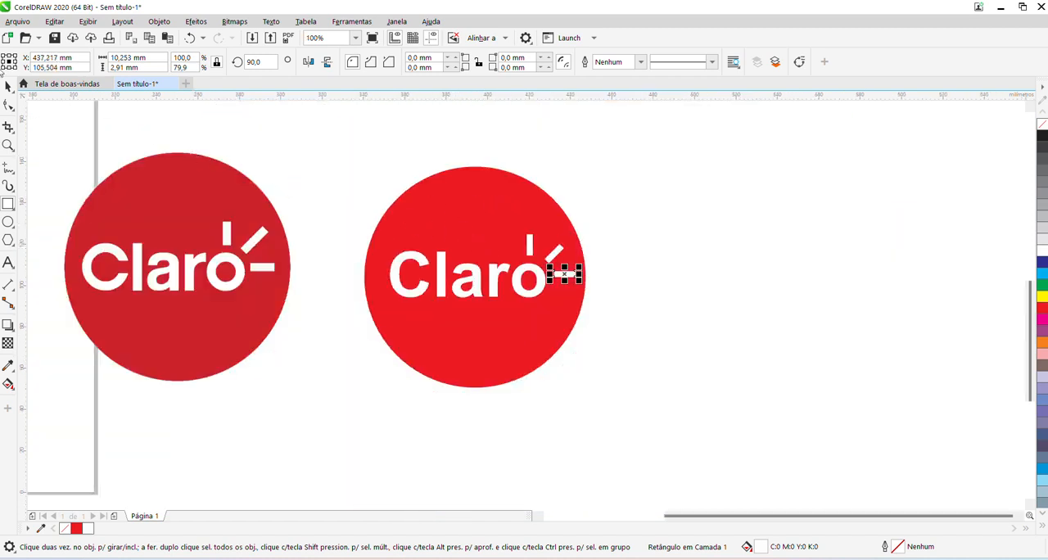
left_click(322, 166)
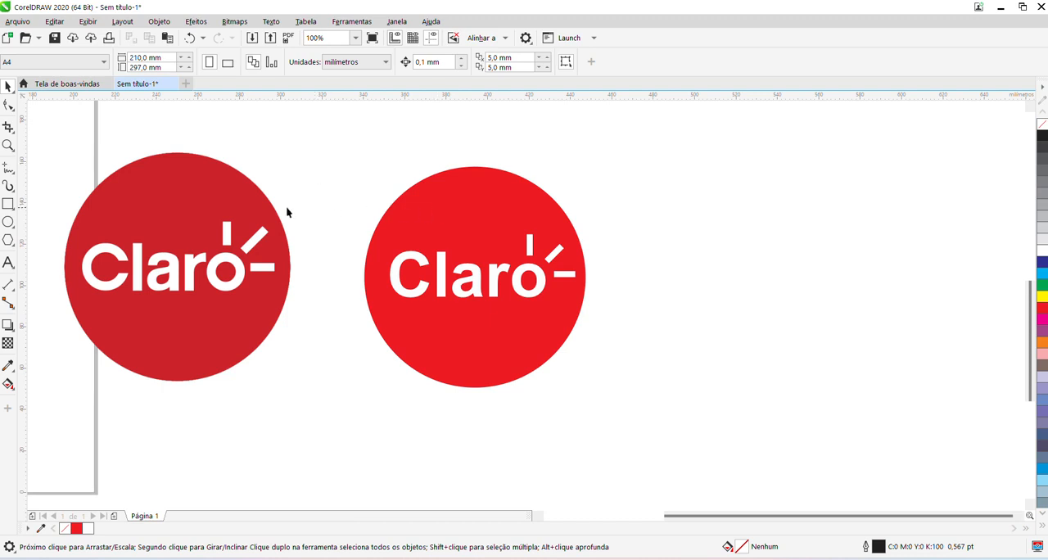
Inspect the fill colour settings of the redrawn red circle and close them without changes.
left_click(174, 197)
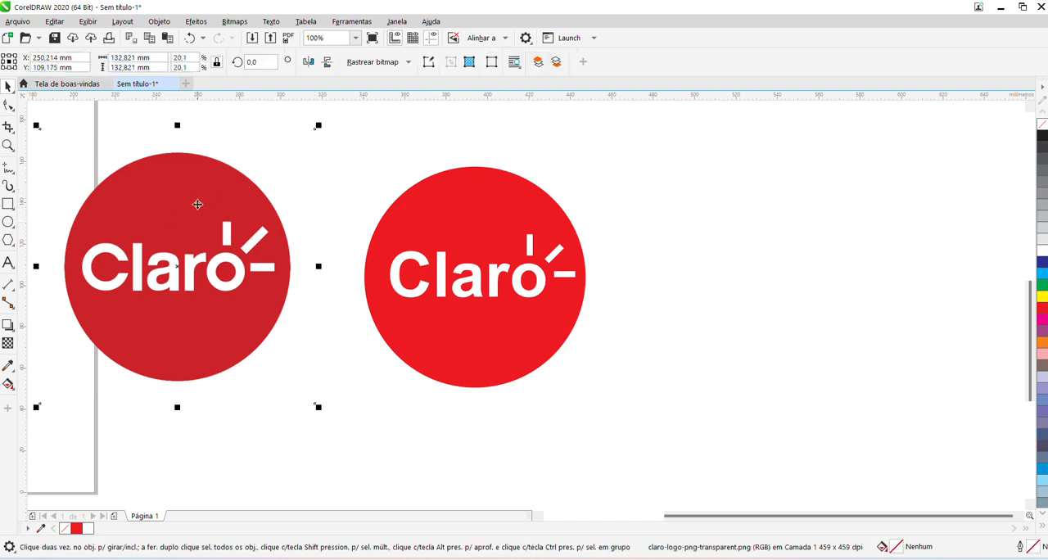
left_click(433, 212)
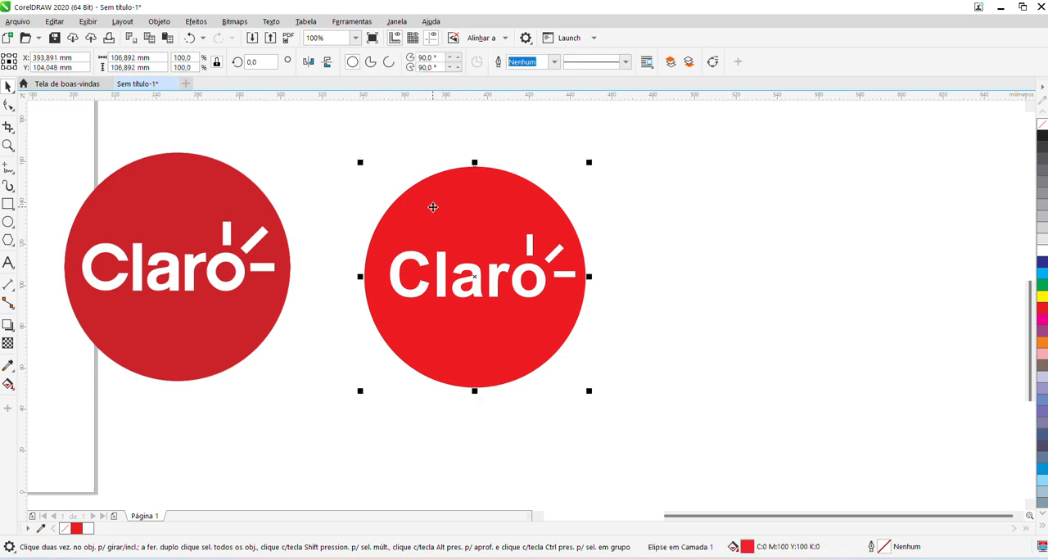
double_click(747, 550)
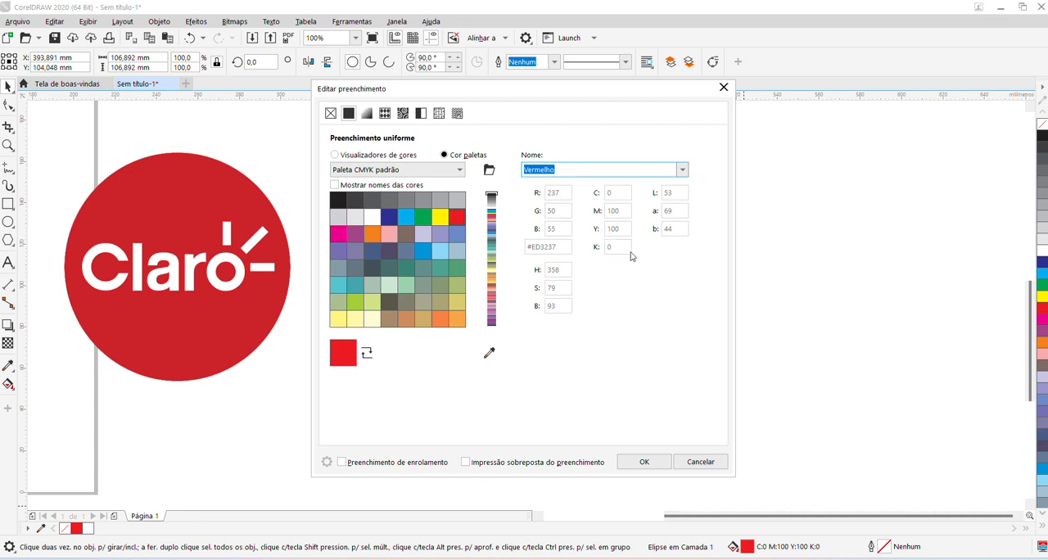
left_click(722, 88)
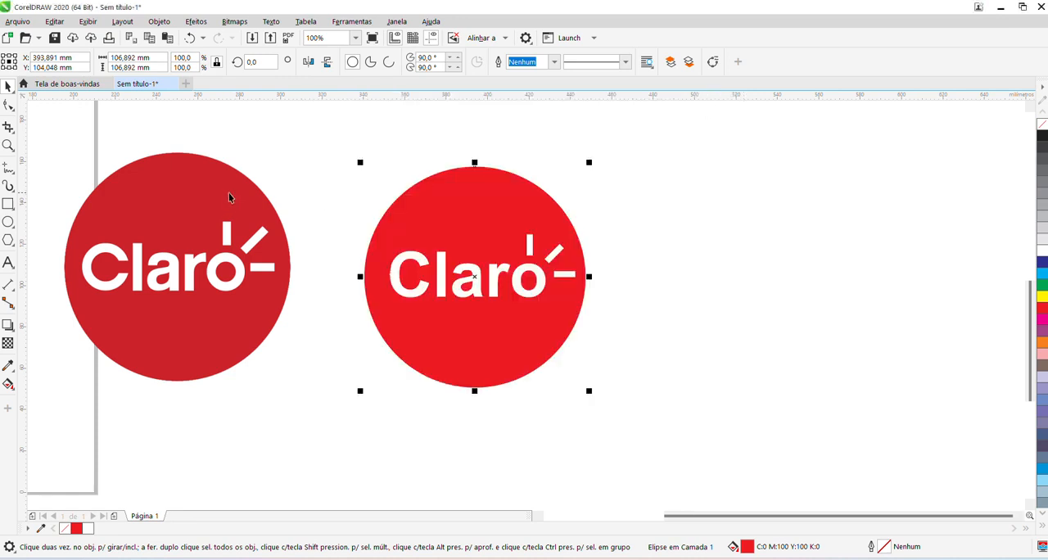
left_click(706, 214)
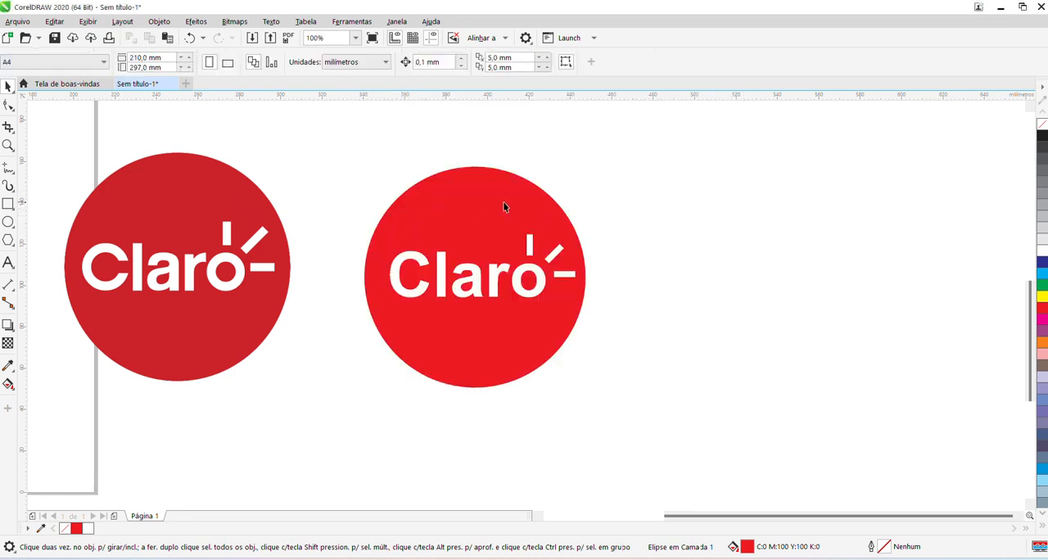
Sample the darker red from the reference Claro logo and apply it as the fill of the redrawn circle.
left_click(496, 205)
left_click(590, 202)
left_click(164, 181)
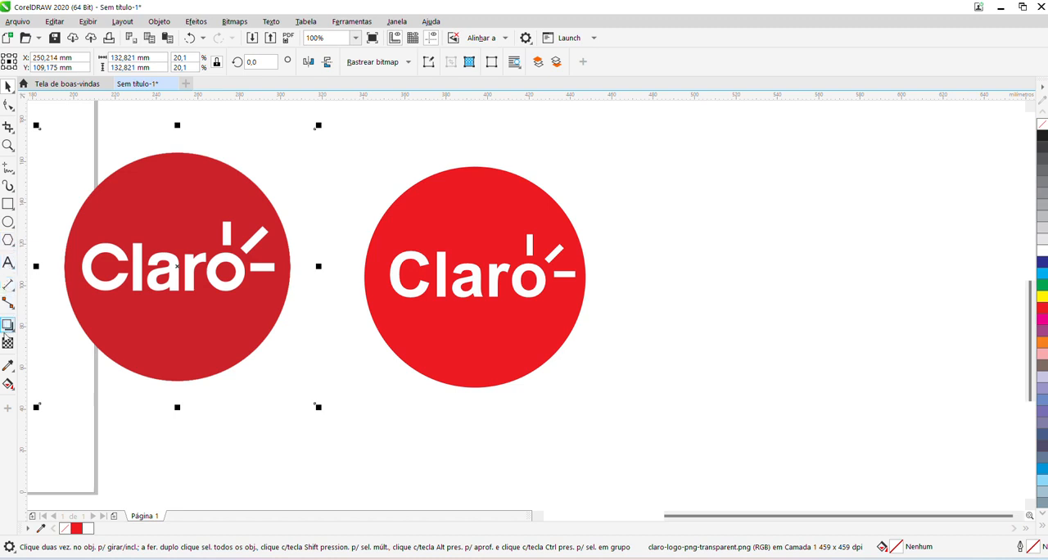
left_click(7, 366)
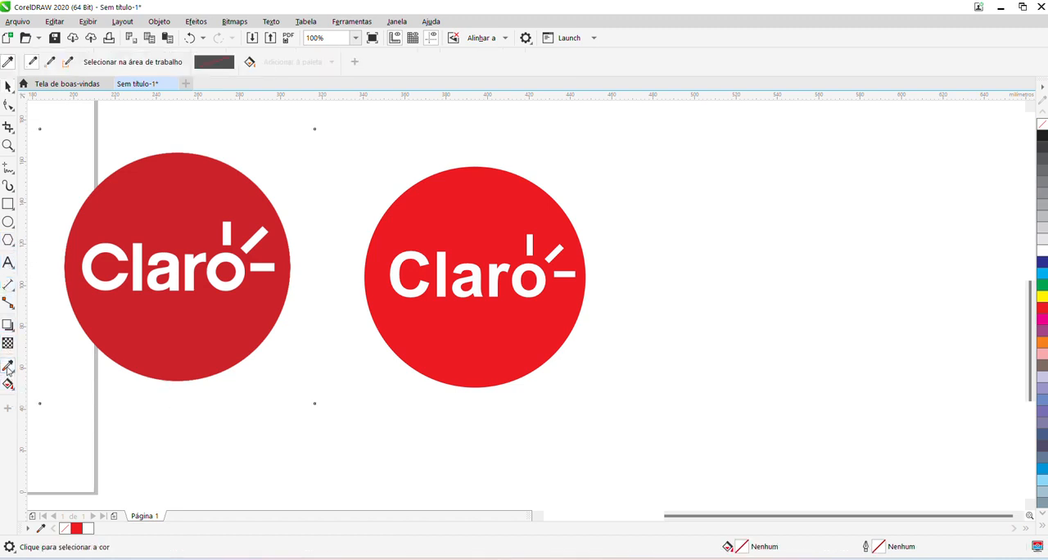
left_click(176, 178)
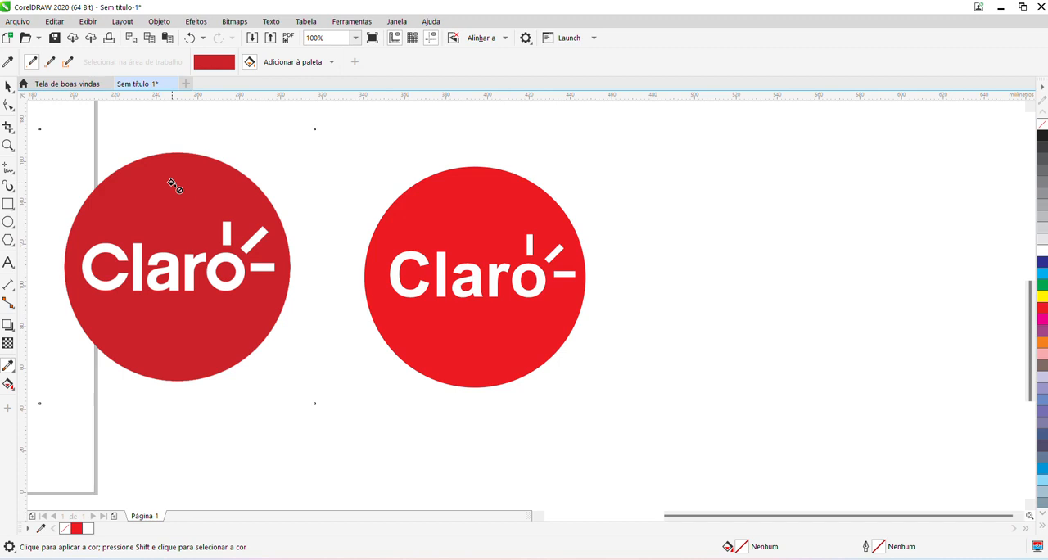
left_click(449, 200)
left_click(5, 86)
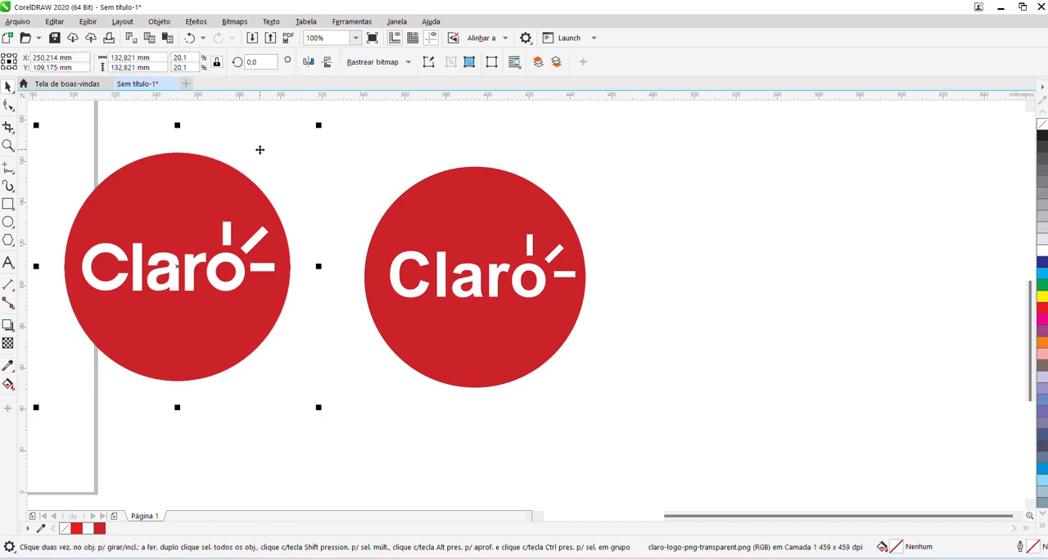
Select all pieces of the redrawn Claro logo and compare it with the reference.
scroll(365, 178, "down", 2)
scroll(275, 149, "up", 1)
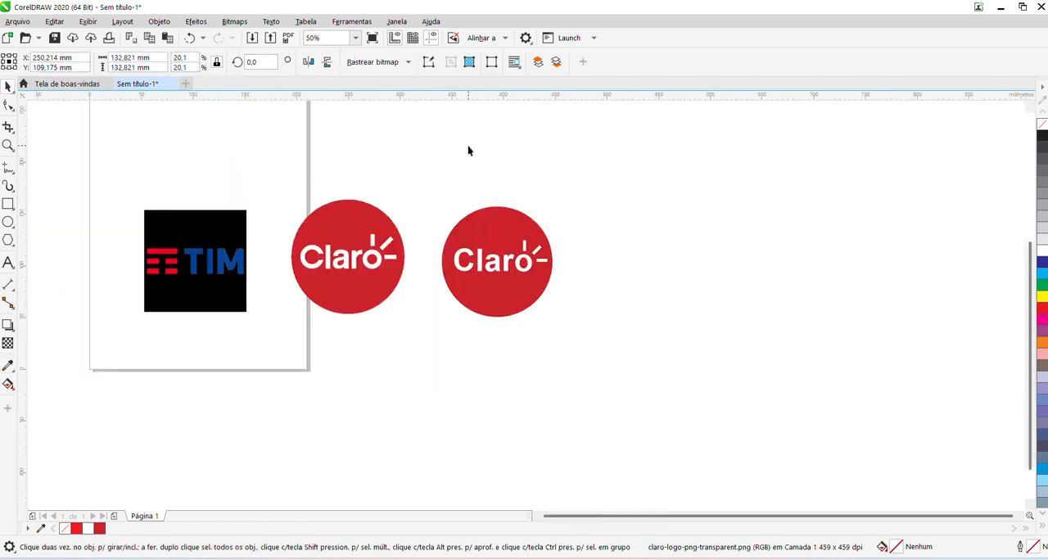
left_click(573, 200)
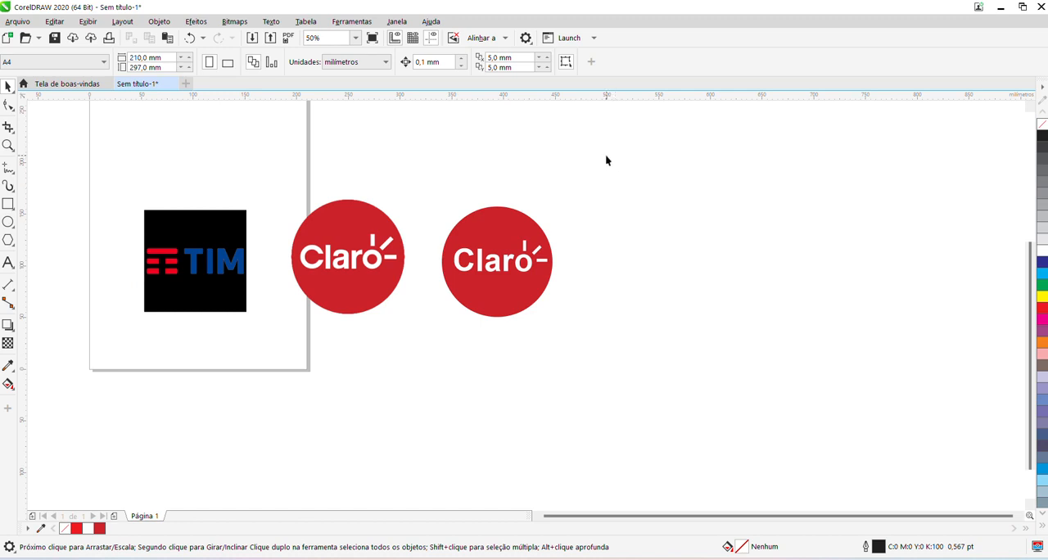
left_click_drag(608, 163, 421, 348)
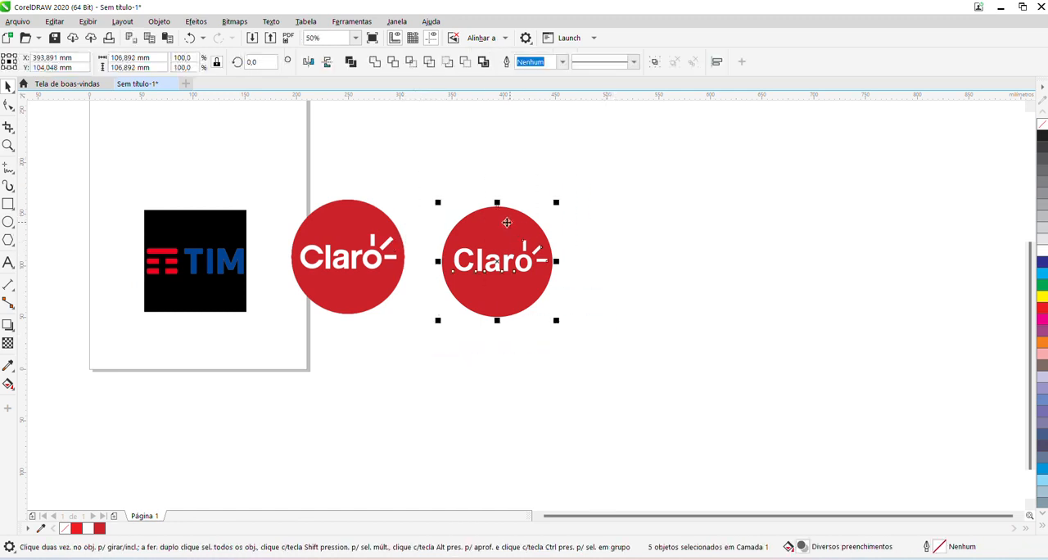
scroll(426, 259, "up", 1)
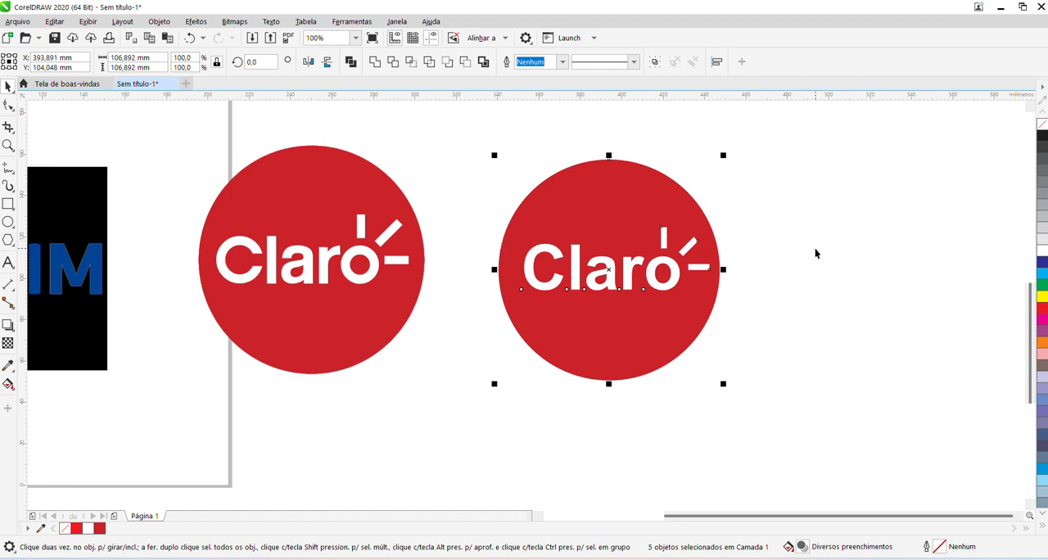
left_click(789, 215)
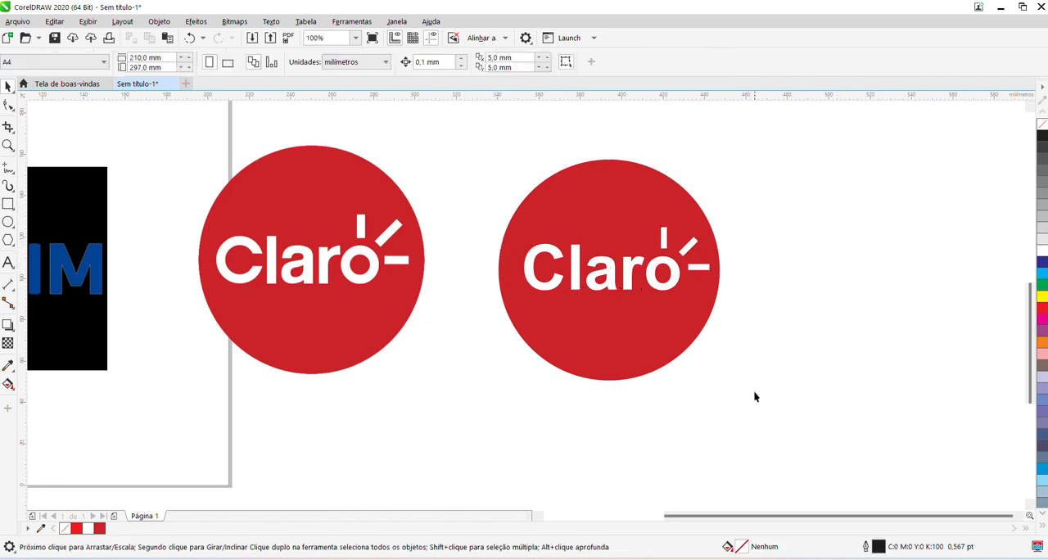
Draw rectangles over the TIM logo's top red bar (about 29.6 × 5.3 mm) and its middle-left red segment (about 11.5 × 5 mm).
scroll(765, 518, "left", 3)
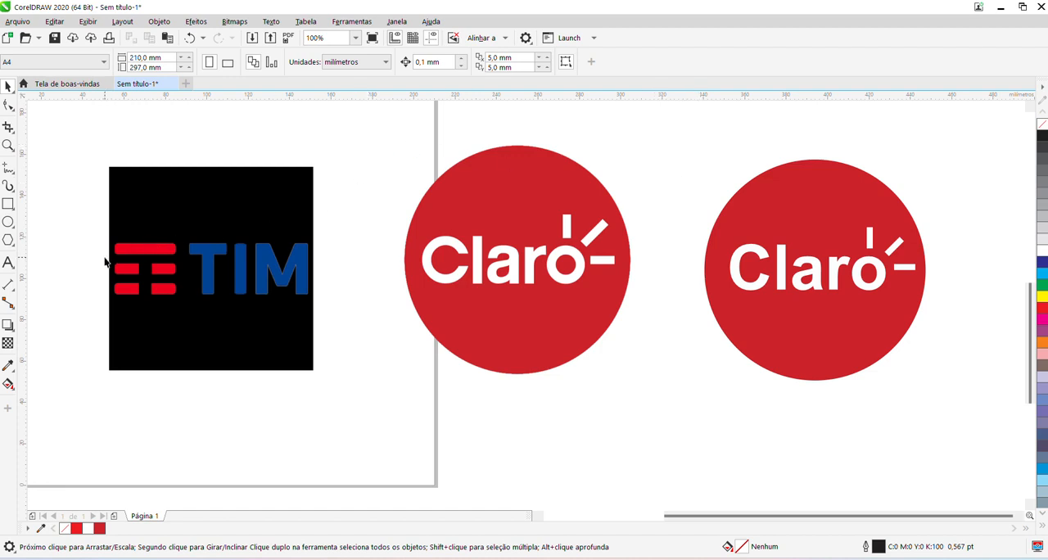
scroll(112, 269, "up", 2)
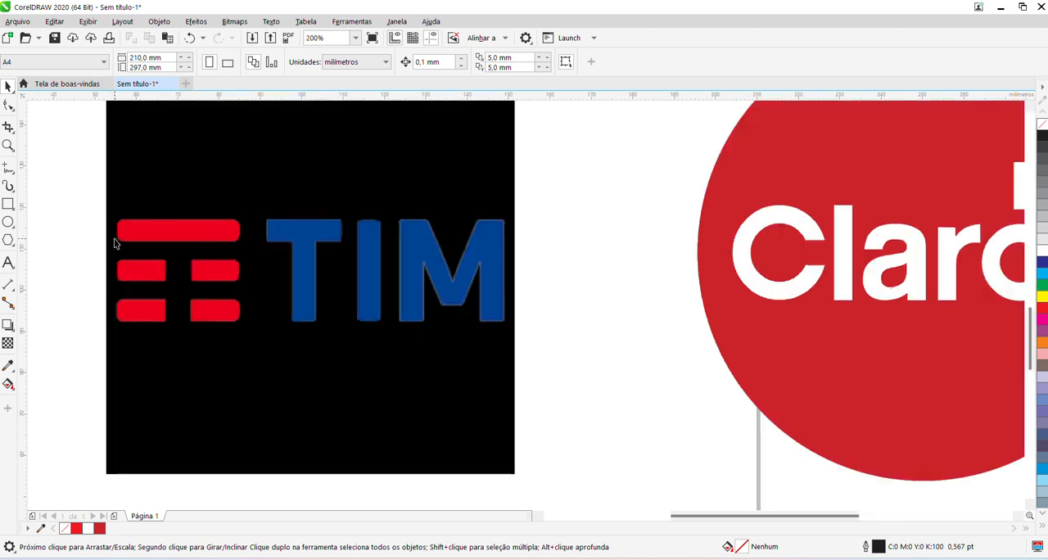
left_click(161, 198)
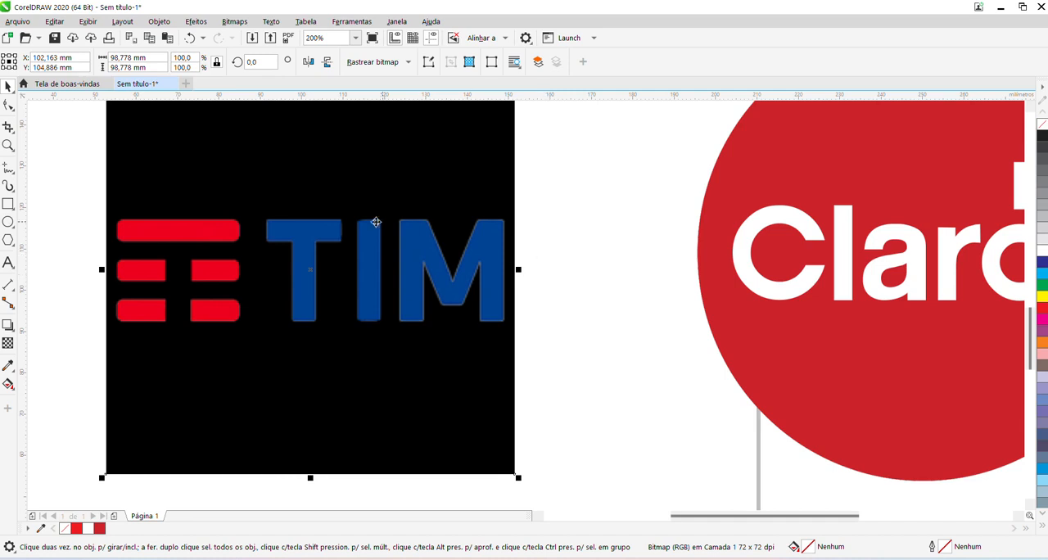
left_click(8, 205)
scroll(117, 227, "up", 2)
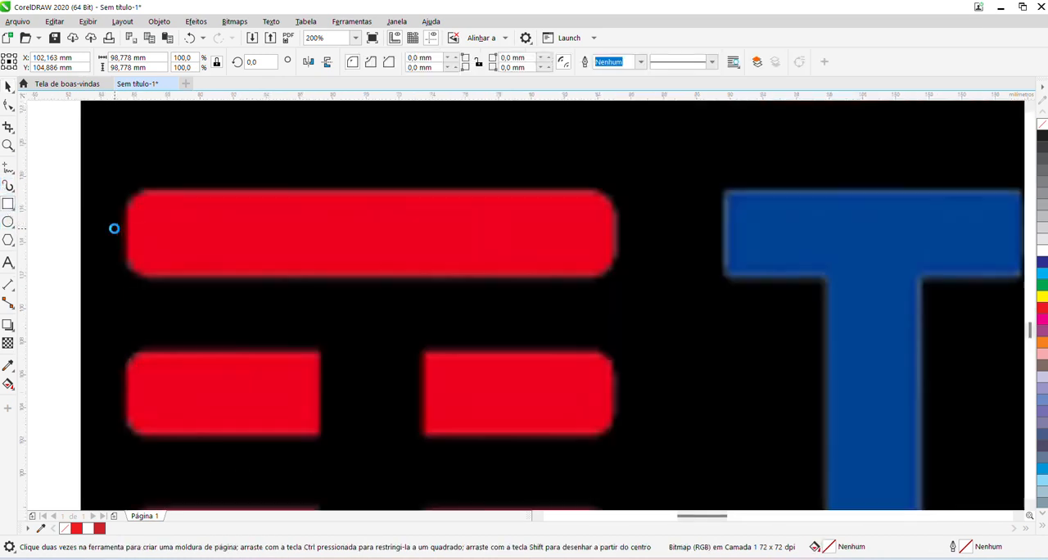
left_click_drag(124, 184, 615, 278)
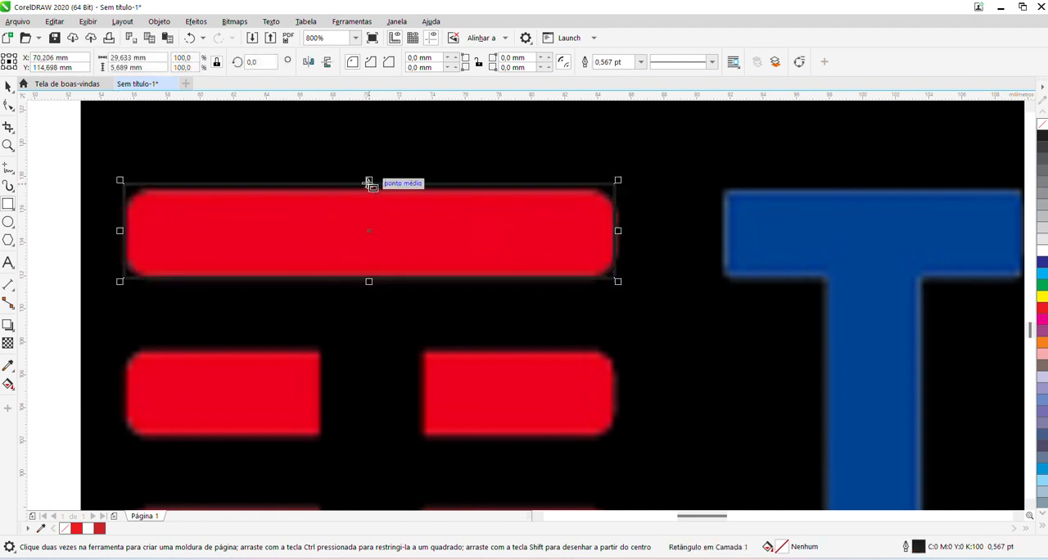
left_click_drag(369, 183, 373, 186)
scroll(372, 179, "down", 1)
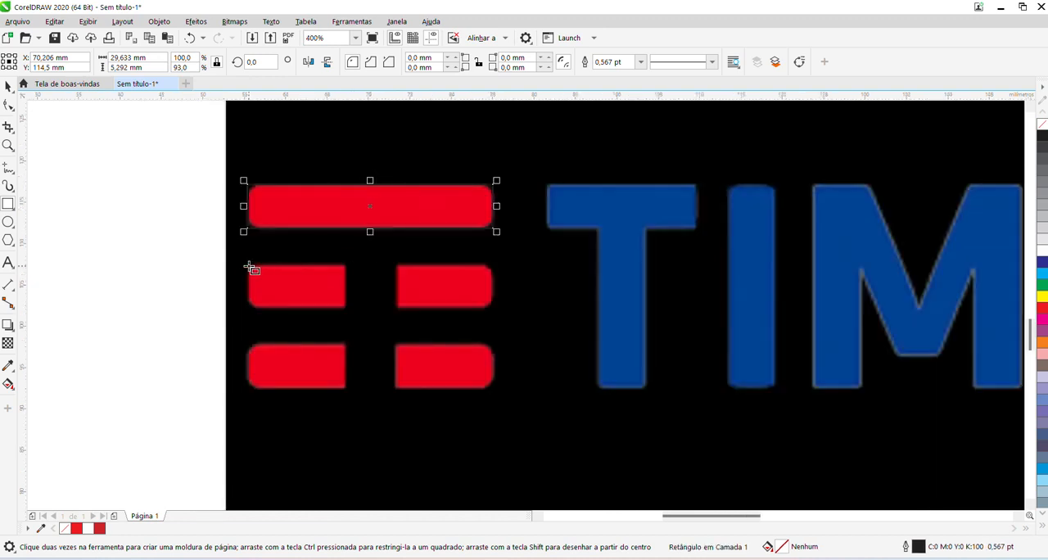
left_click_drag(249, 266, 346, 306)
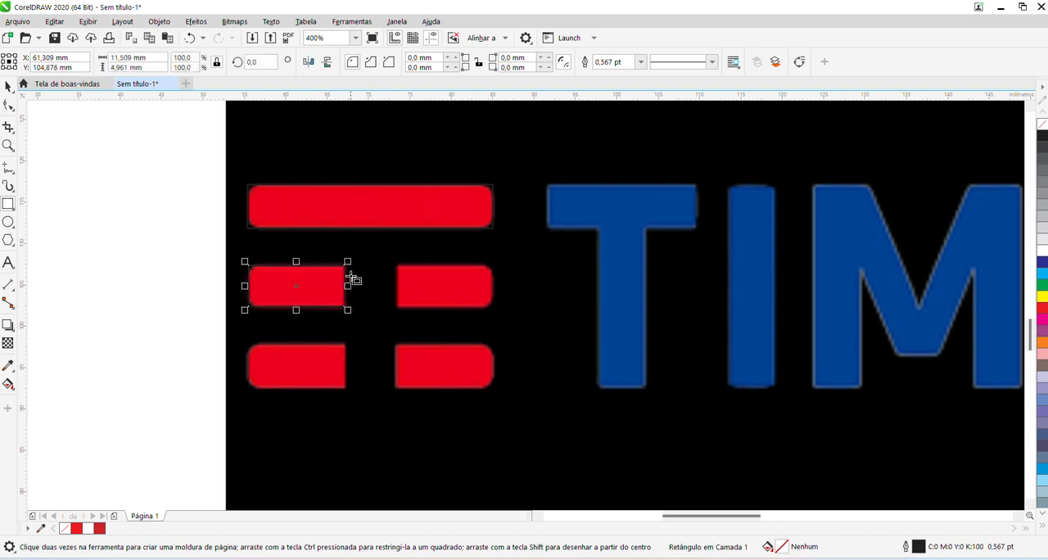
Fill the rectangle over the top bar and the one over the middle-left segment with yellow.
left_click(327, 205)
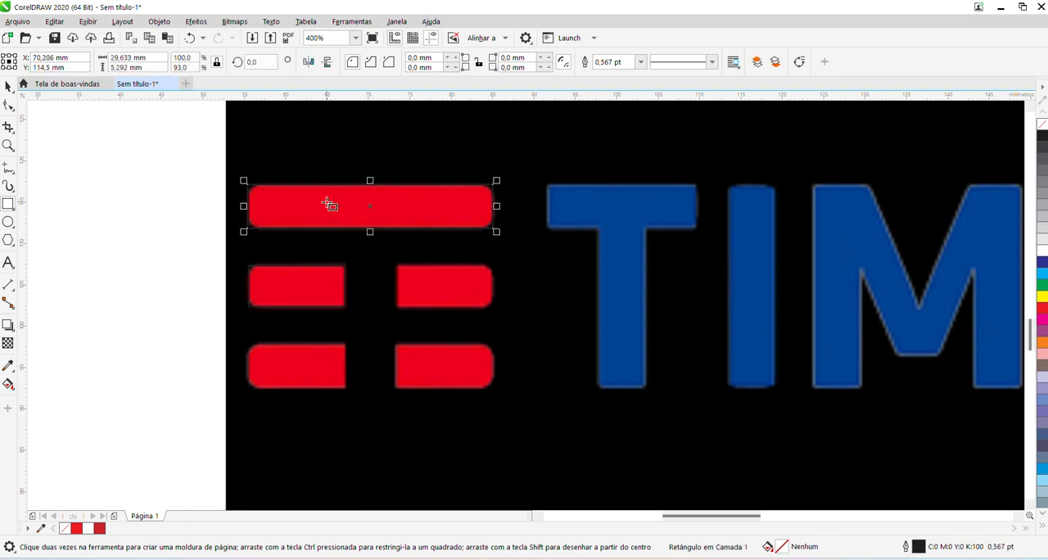
left_click(1042, 296)
left_click(292, 282)
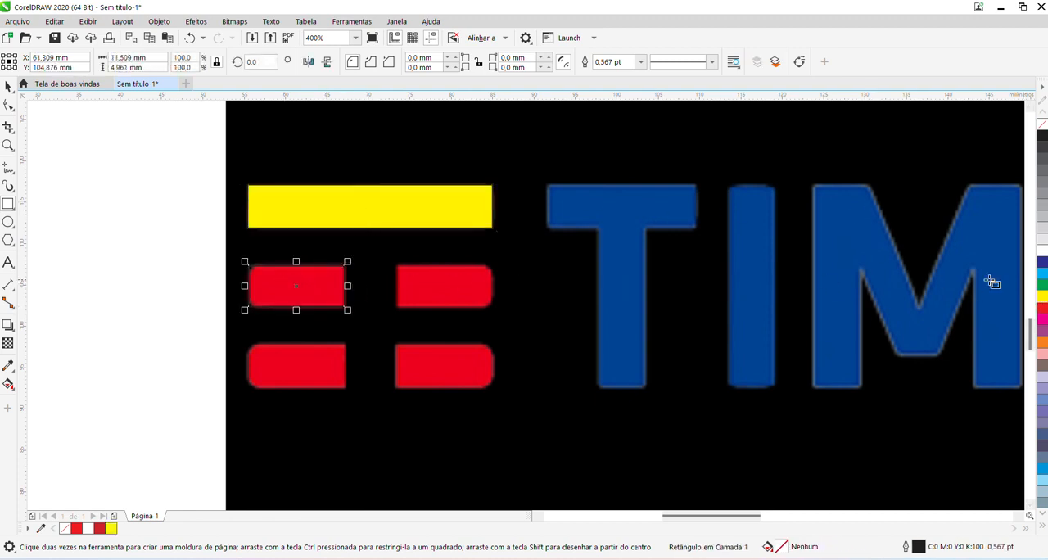
left_click(1042, 297)
Select both yellow rectangles, try an orange outline on them and change their outline colour to green.
left_click(447, 215)
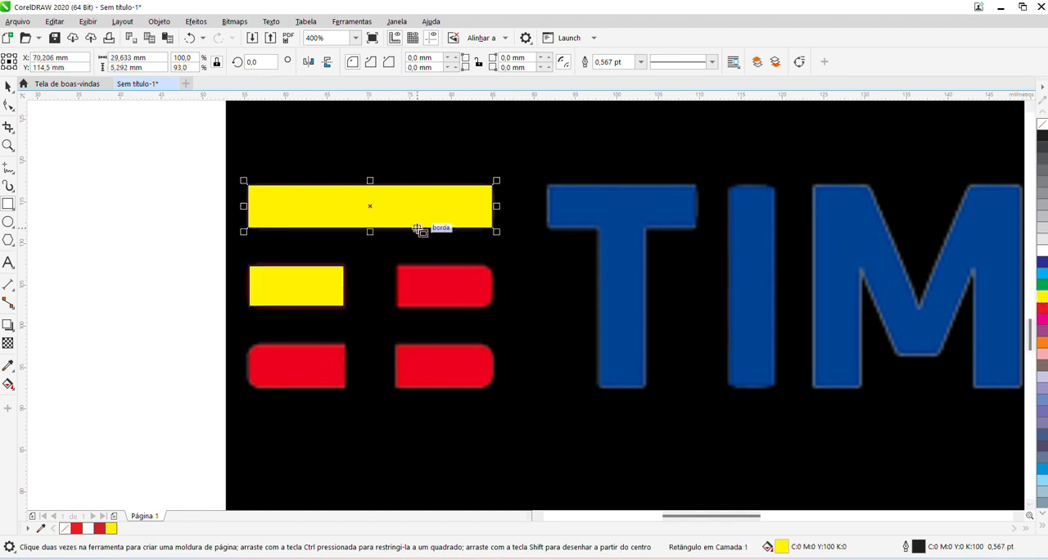
left_click(333, 284, "shift")
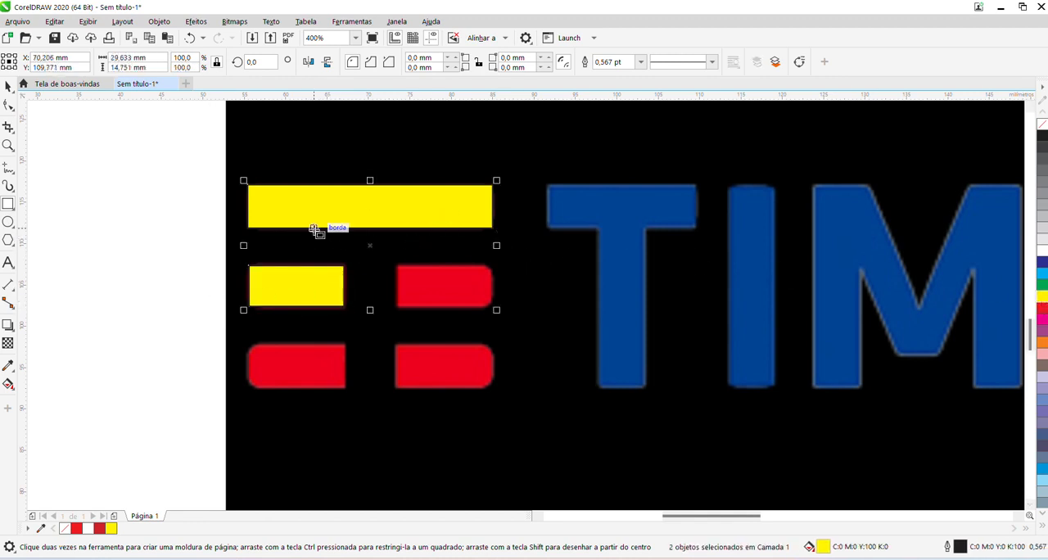
left_click(220, 238)
left_click(293, 223)
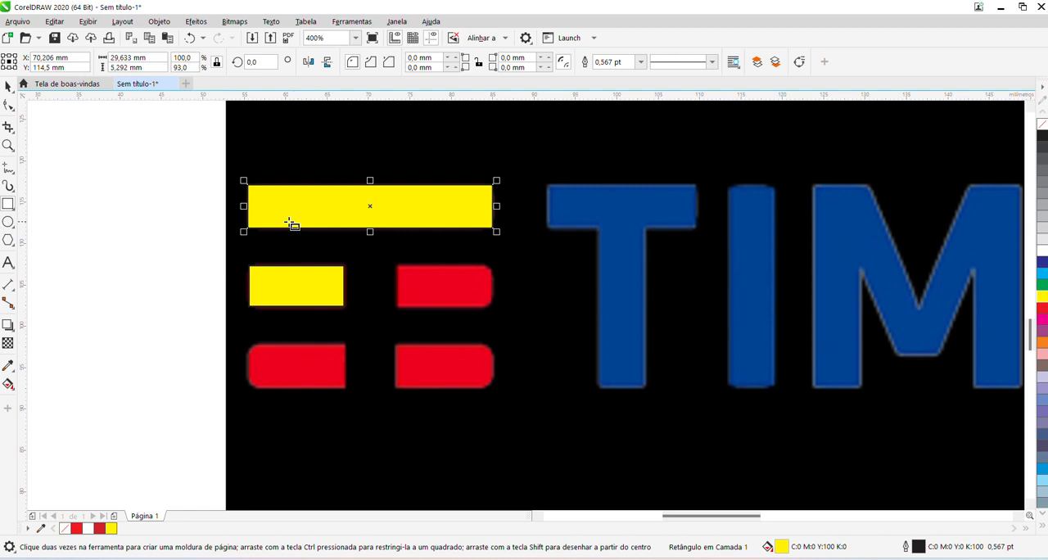
left_click(274, 278, "shift")
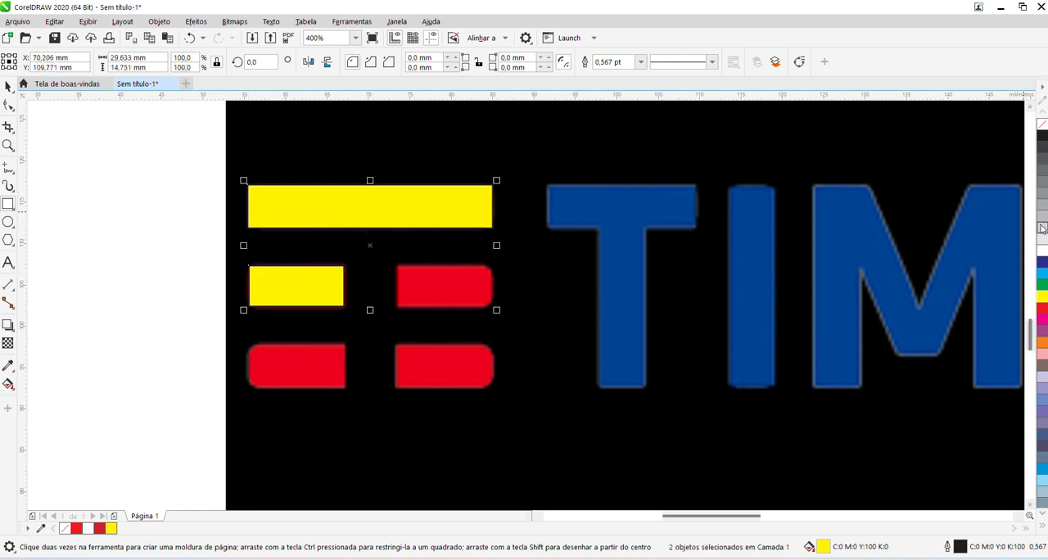
right_click(1042, 343)
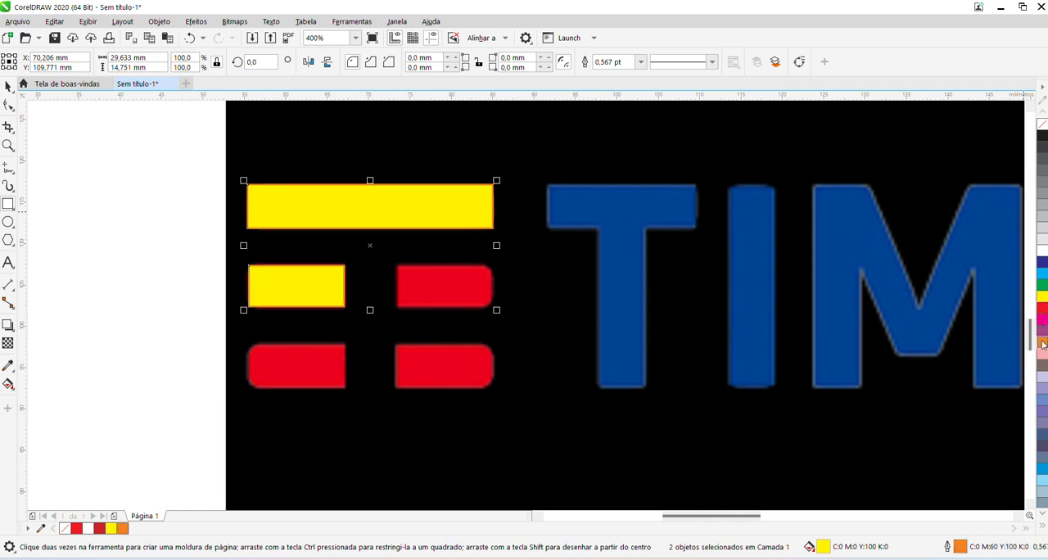
right_click(1043, 284)
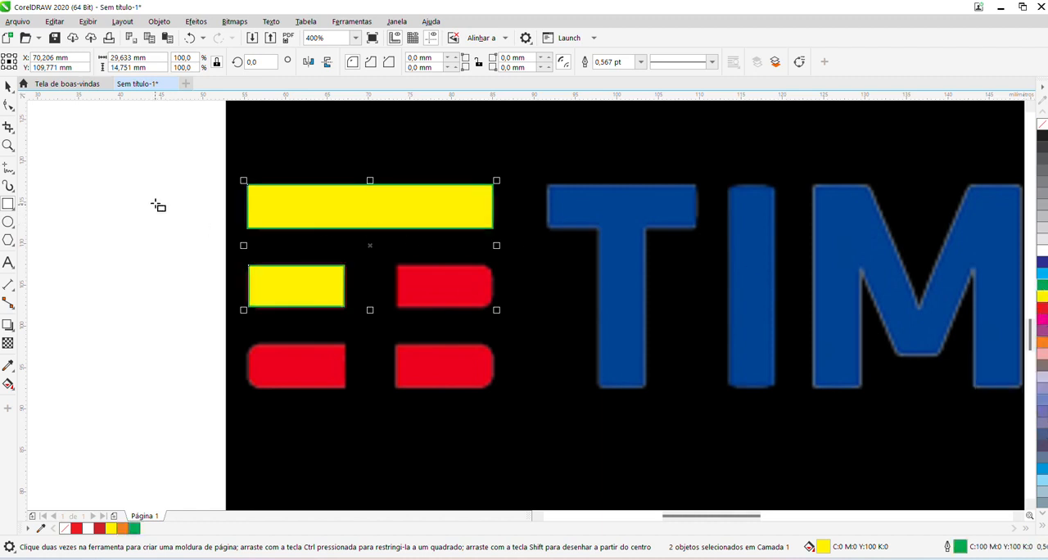
Round all four corners of the yellow rectangle over the top bar together with a 1 mm radius.
left_click(8, 86)
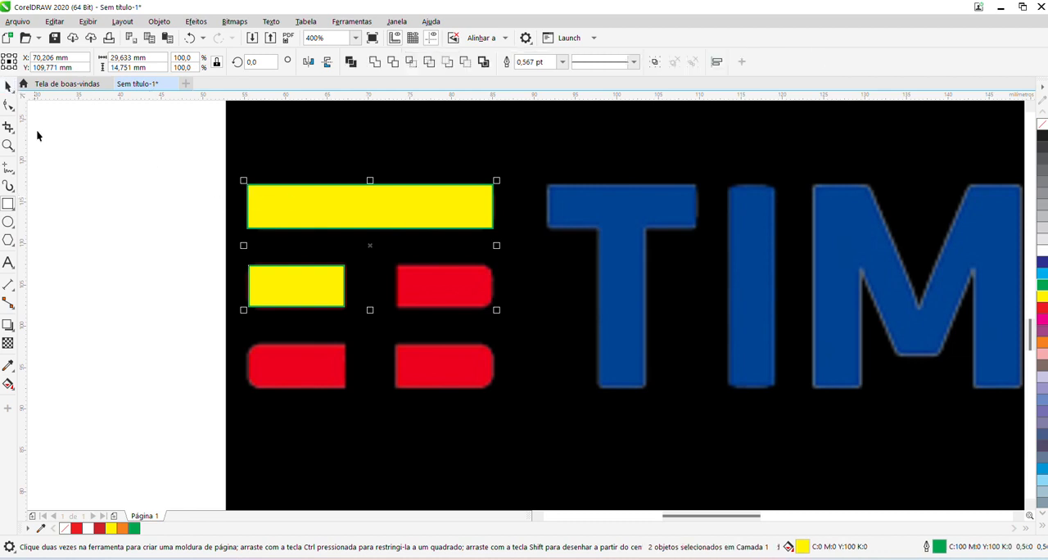
left_click(37, 129)
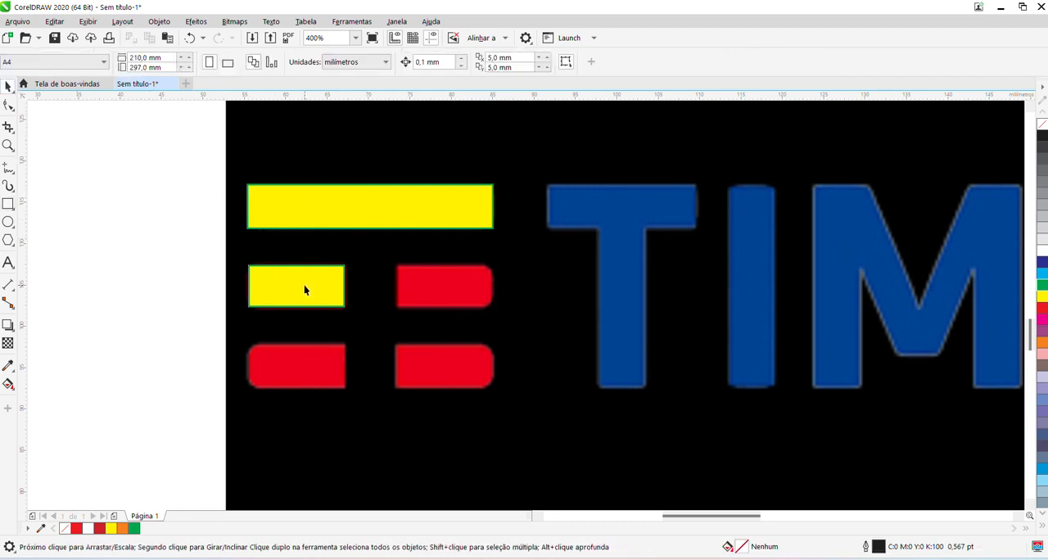
left_click(311, 213)
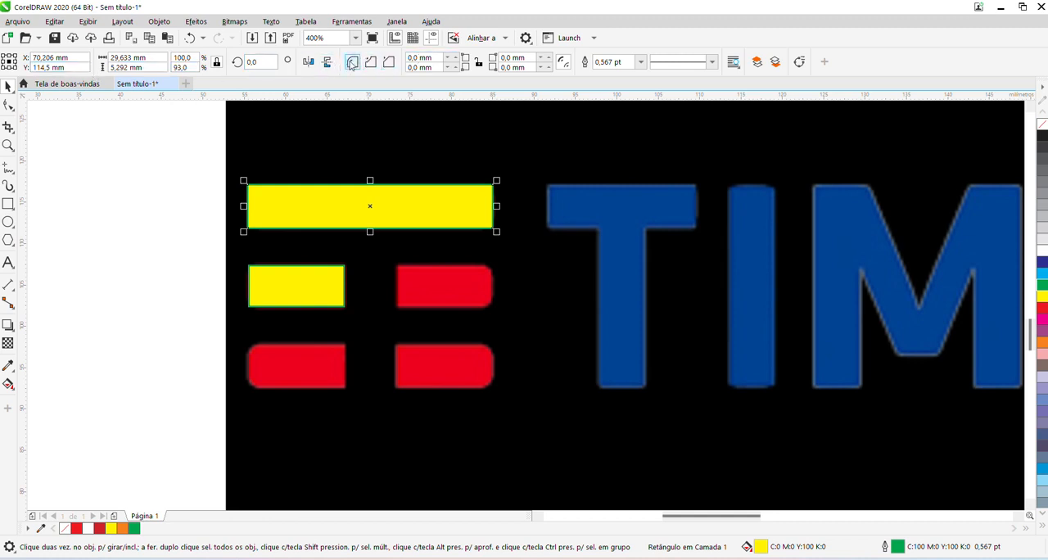
left_click(480, 68)
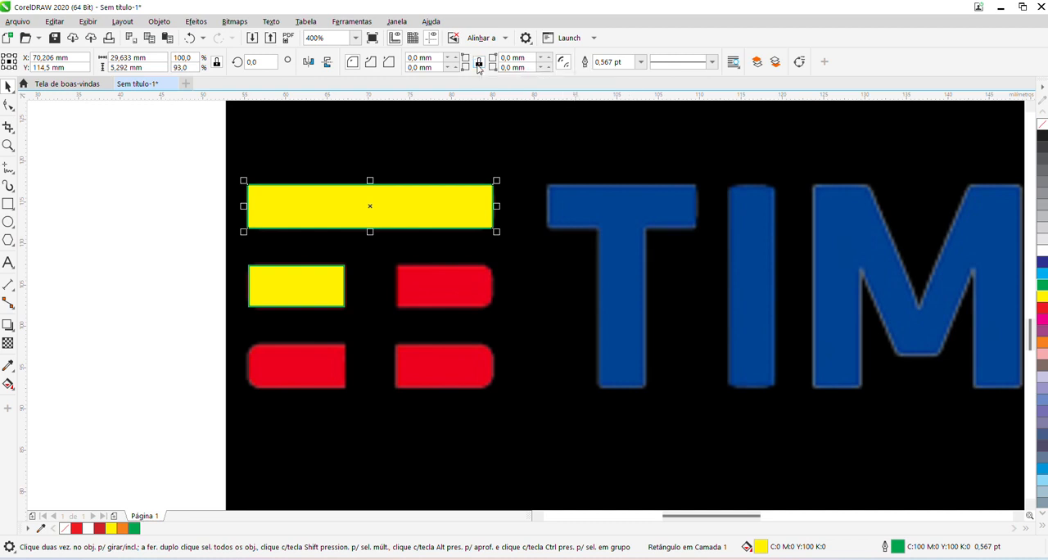
left_click(426, 58)
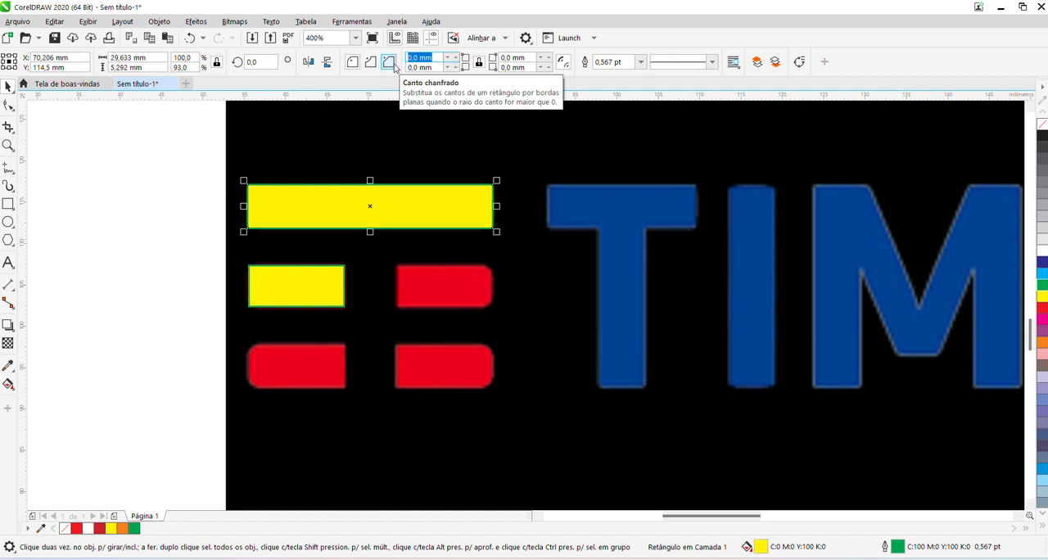
type("1")
key("Return")
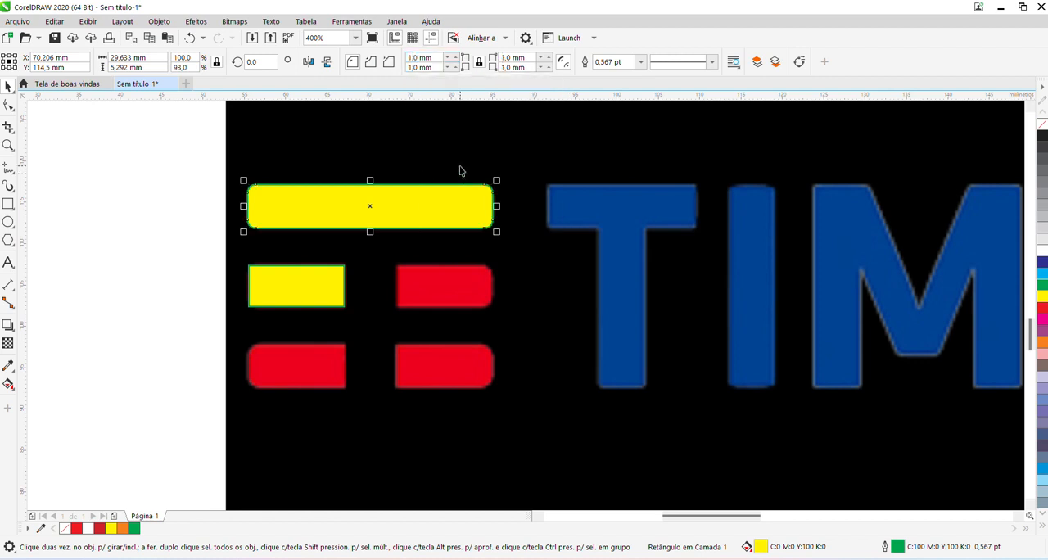
Round only the two left corners of the middle-left yellow rectangle with a 1 mm radius.
left_click(287, 291)
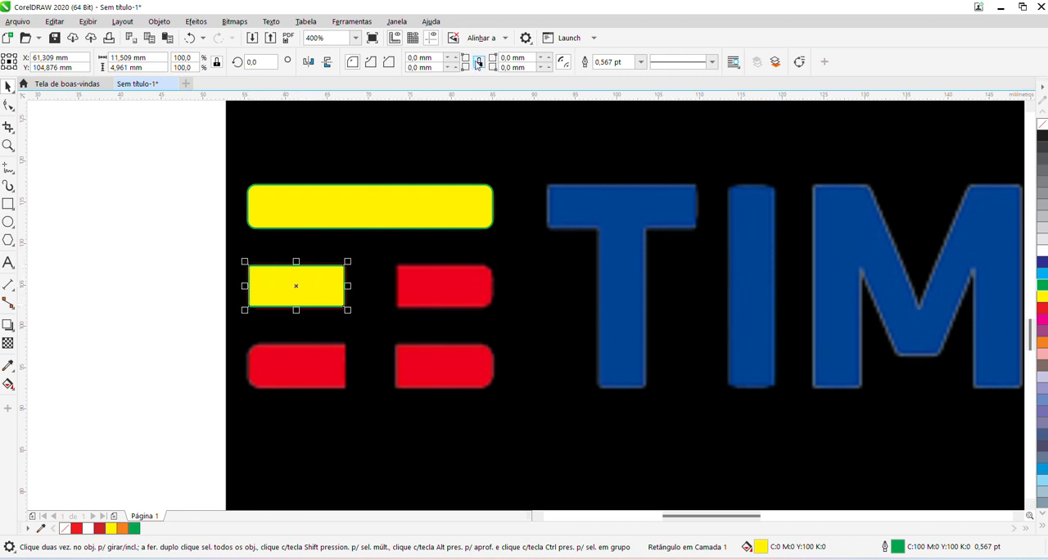
left_click_drag(437, 57, 389, 57)
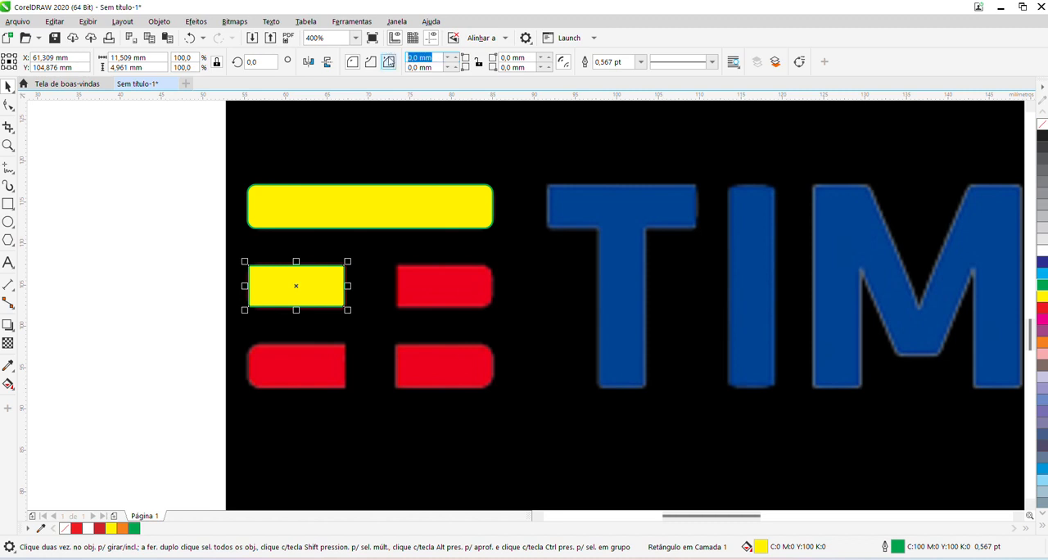
type("1")
key("Return")
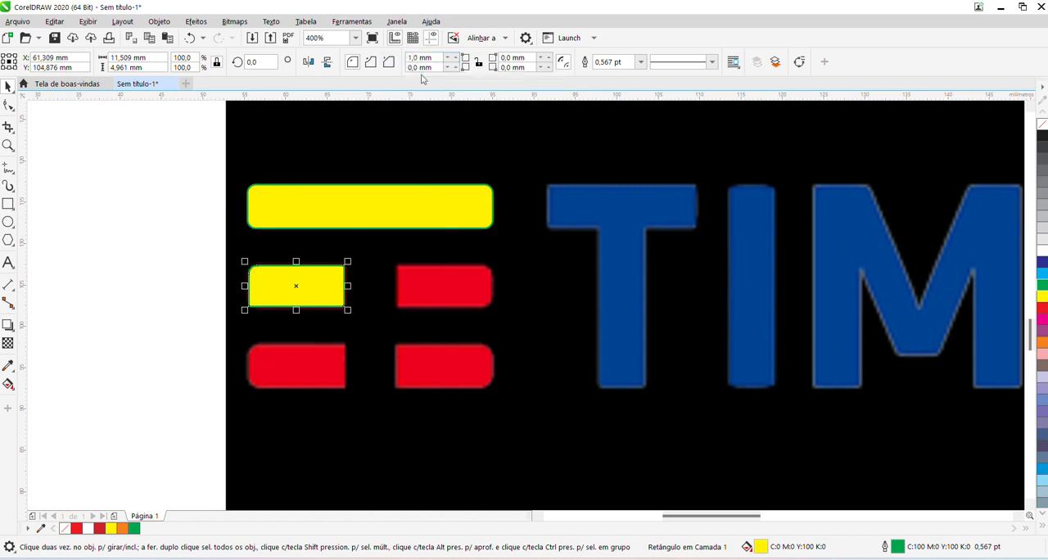
key("Tab")
type("1")
key("Return")
Duplicate the middle-left piece, mirror the copy horizontally and position it over the middle-right red segment.
key("ctrl+d")
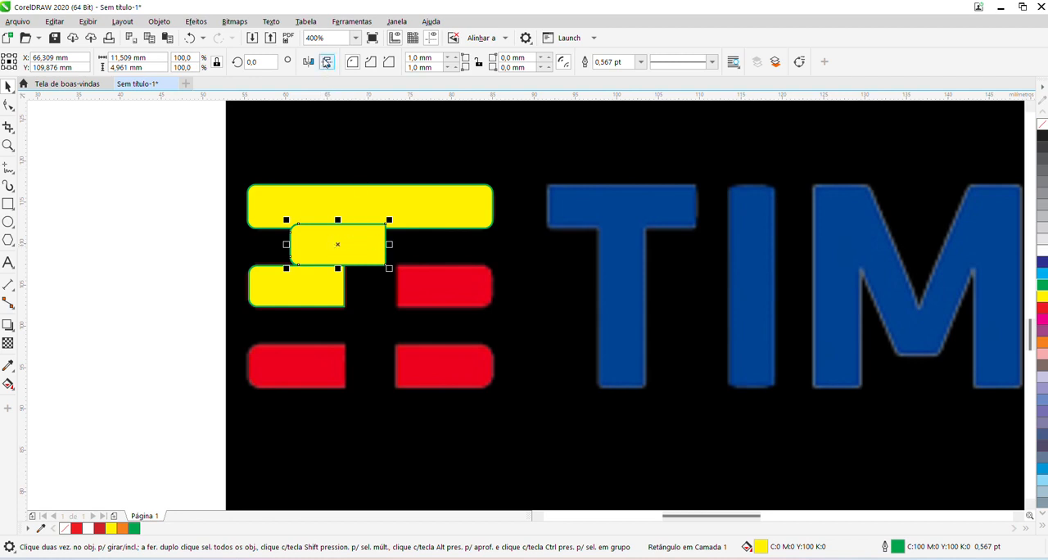
left_click(307, 64)
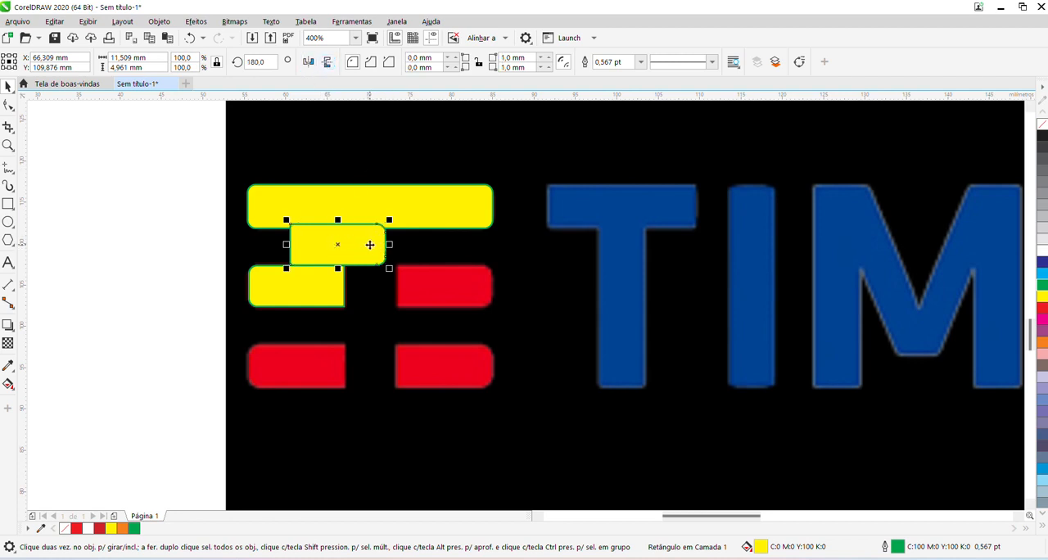
left_click_drag(369, 244, 476, 287)
key("Left")
key("Left")
key("Left")
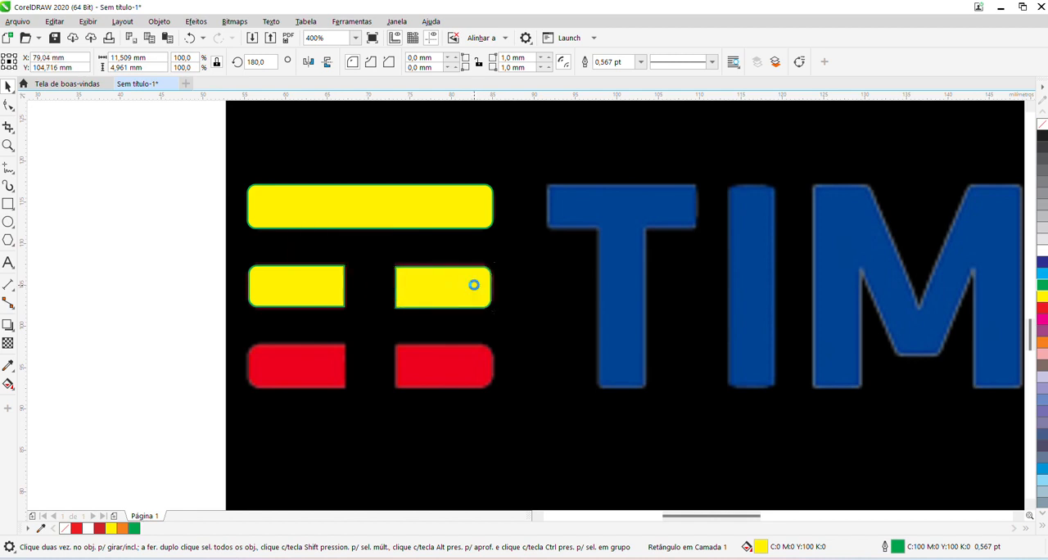
key("Up")
key("Up")
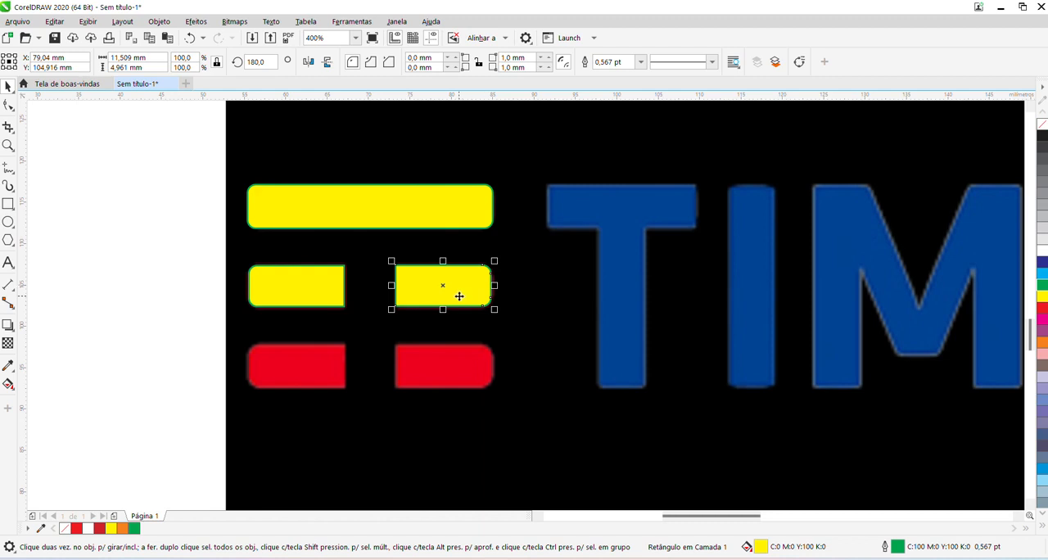
key("Down")
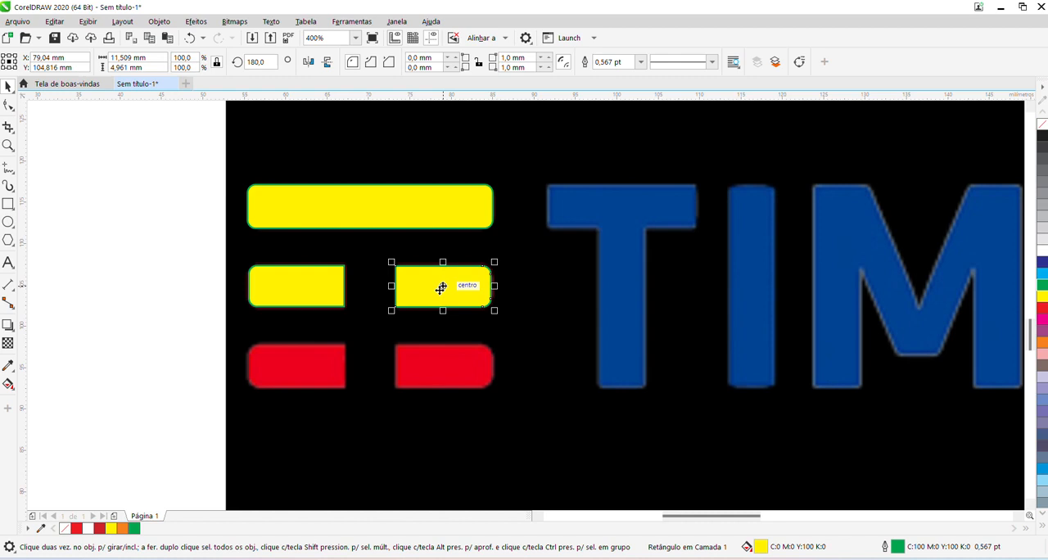
Duplicate both middle-row pieces and align the copies over the two red segments of the bottom row.
left_click(324, 285, "shift")
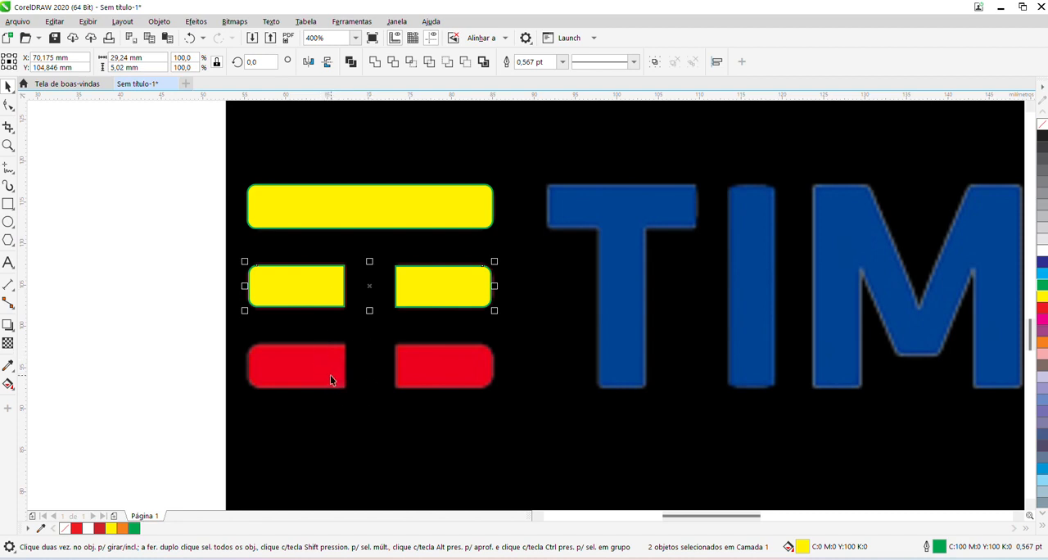
key("ctrl+d")
left_click_drag(365, 244, 324, 372)
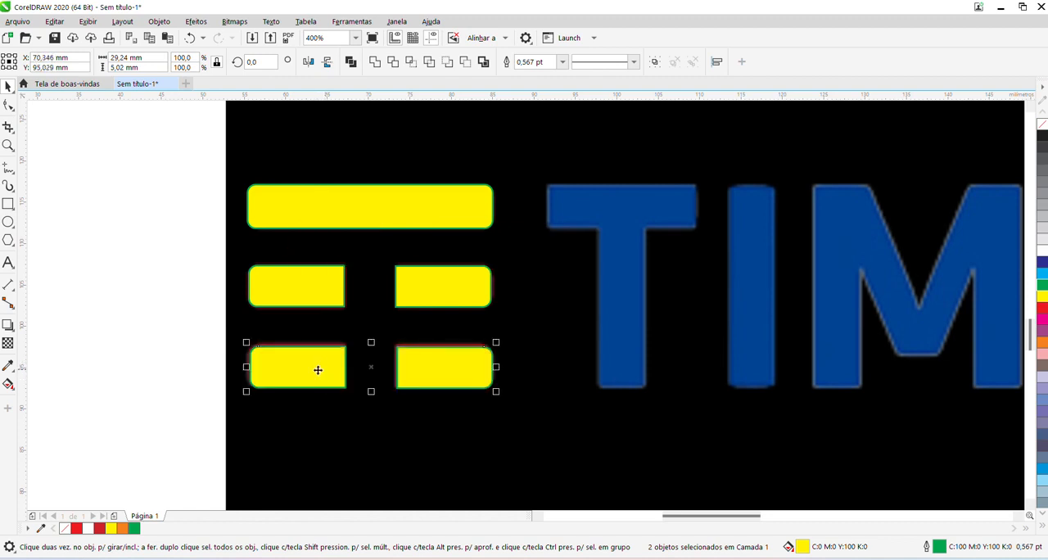
key("Left")
key("Left")
key("Up")
key("Up")
left_click(201, 324)
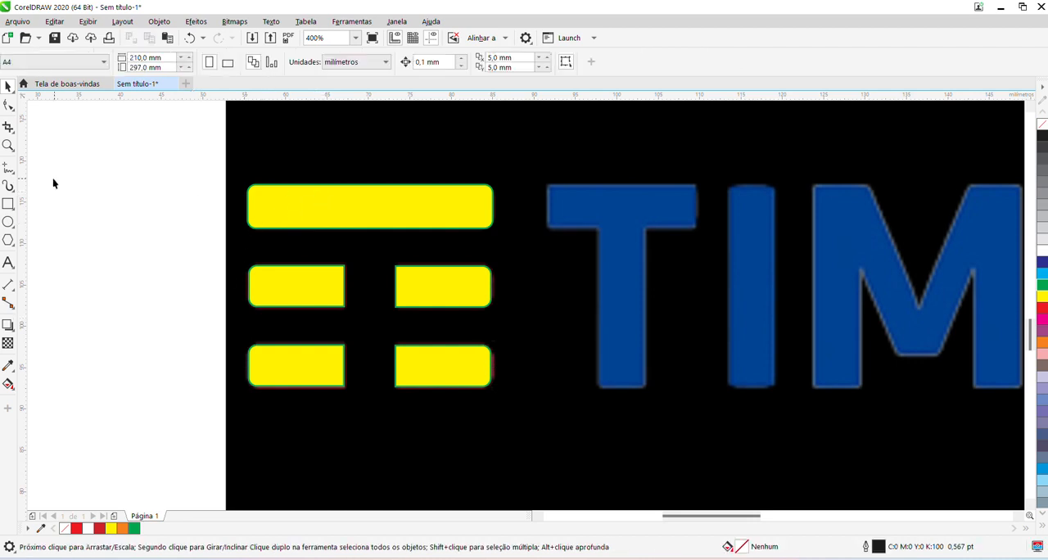
Select all five yellow pieces, remove their outline and fill them with red (C0 M100 Y100 K0).
left_click(357, 225)
left_click(187, 182)
left_click_drag(175, 159, 519, 401)
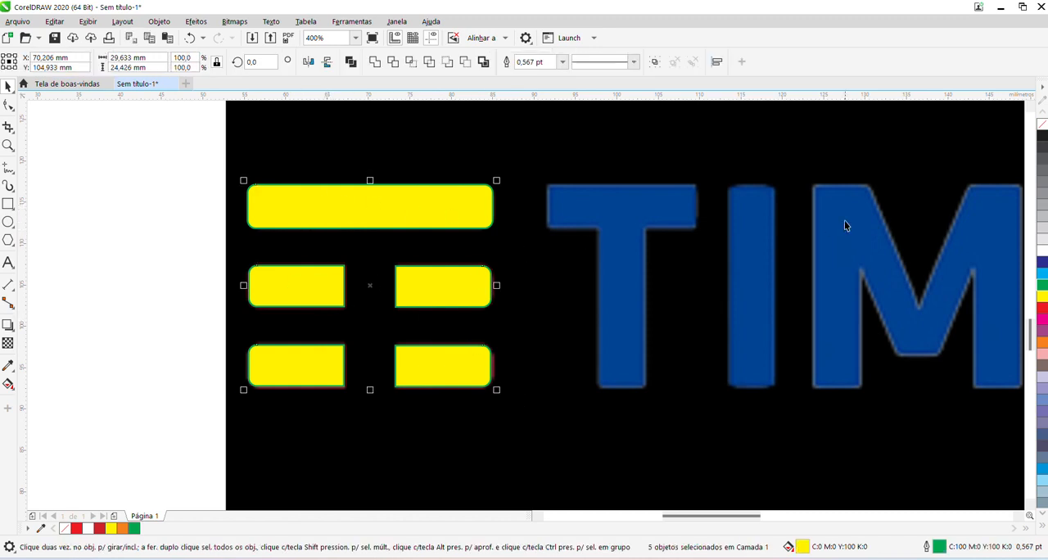
right_click(1041, 124)
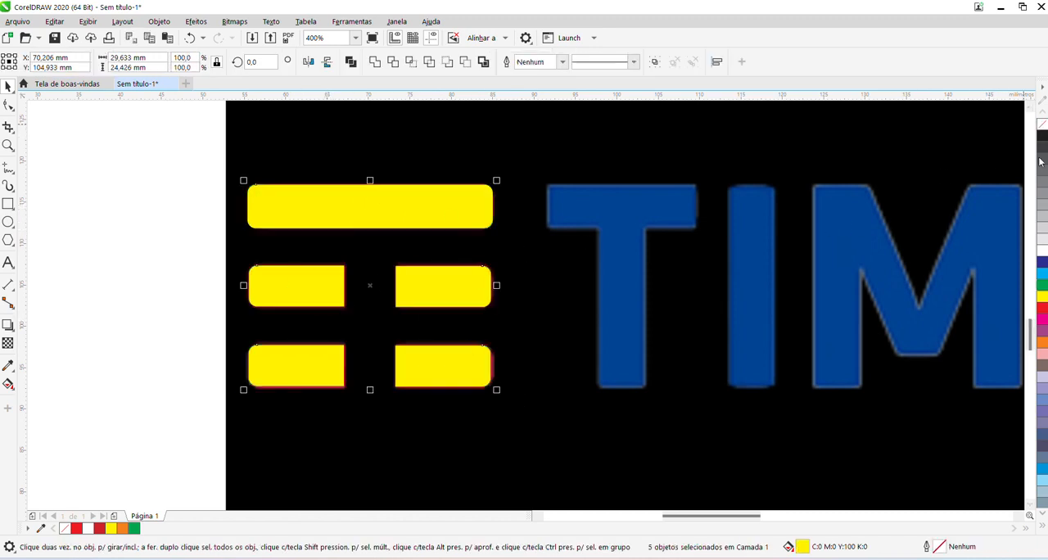
left_click(1039, 313)
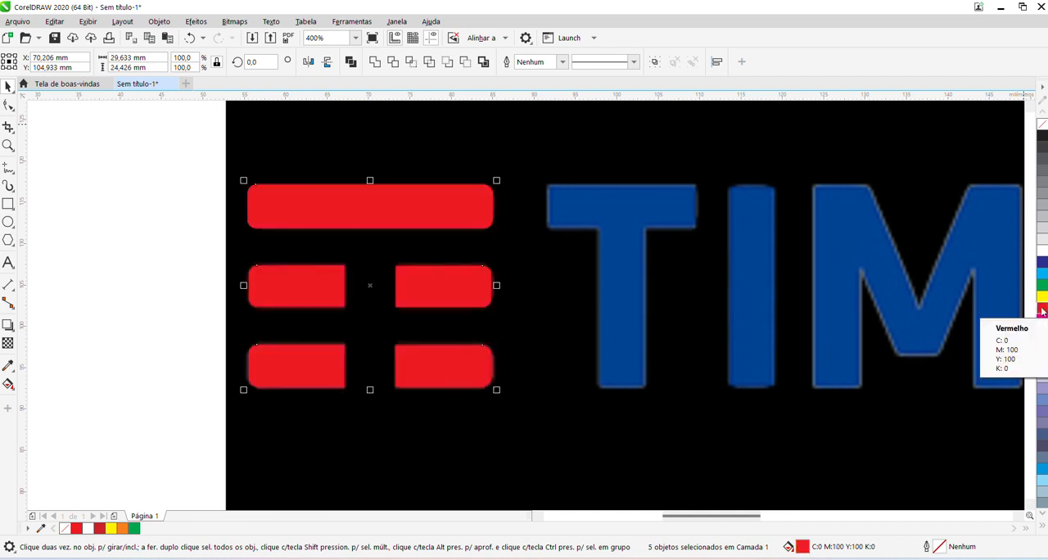
Move the TIM reference image aside to compare it with the redrawn red bars, and undo the move.
scroll(147, 281, "down", 3)
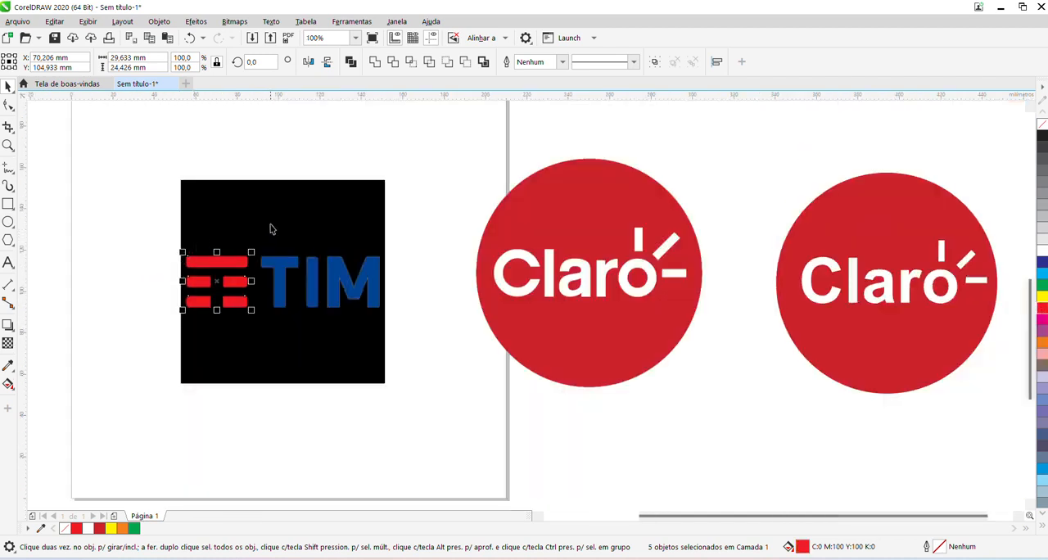
left_click(145, 205)
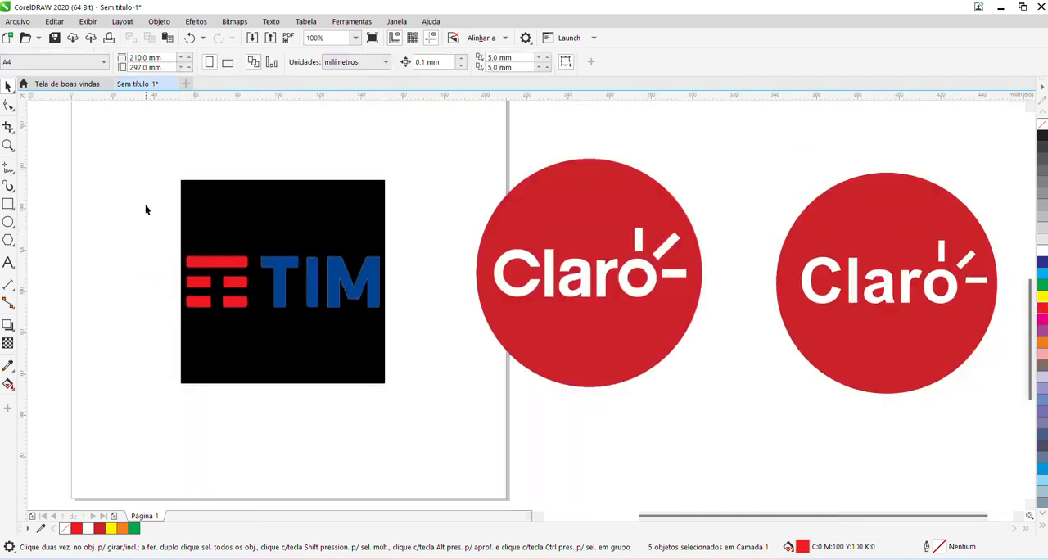
left_click(281, 222)
left_click_drag(309, 302, 372, 325)
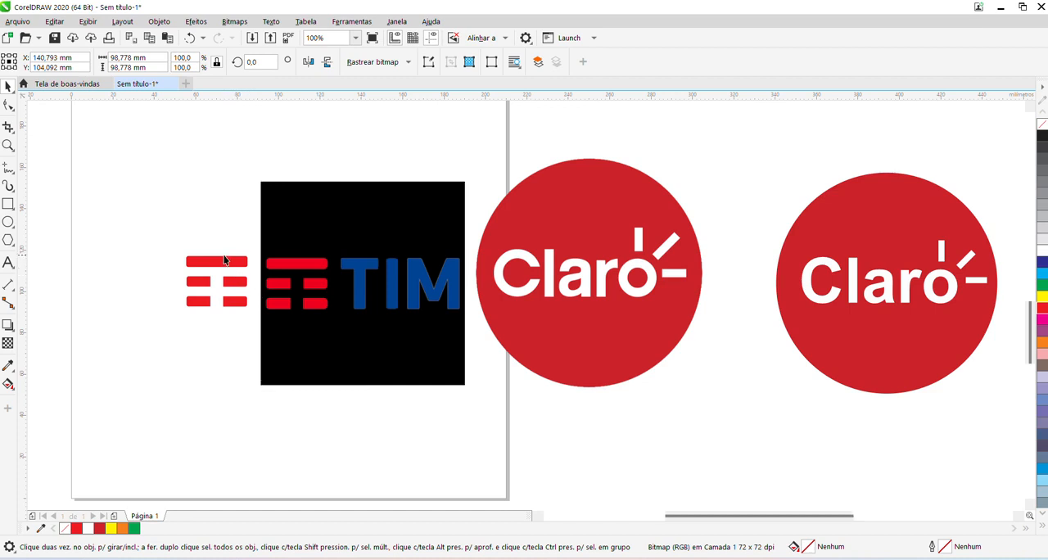
scroll(229, 270, "up", 1)
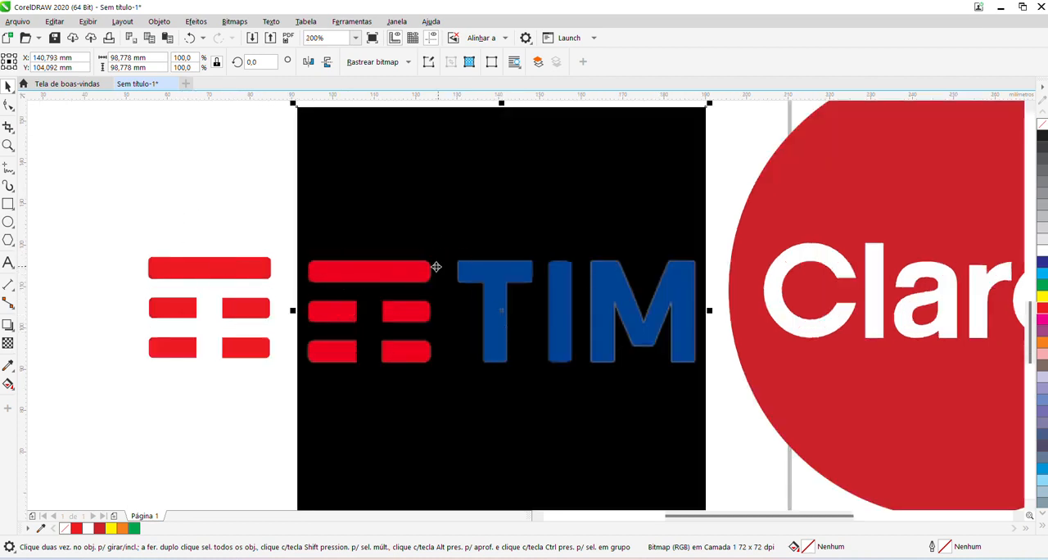
left_click(239, 189)
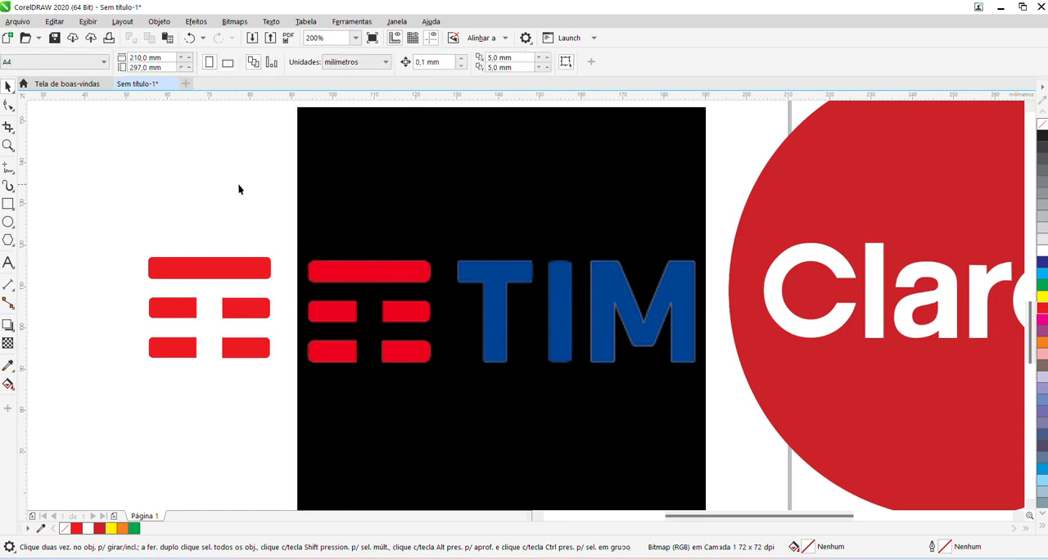
scroll(373, 233, "down", 1)
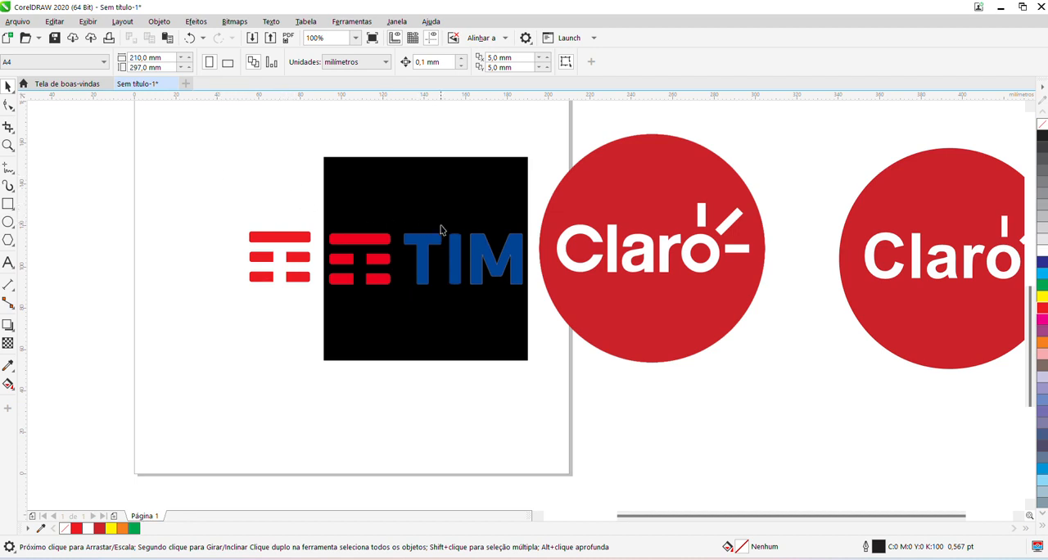
key("ctrl+z")
key("ctrl+z")
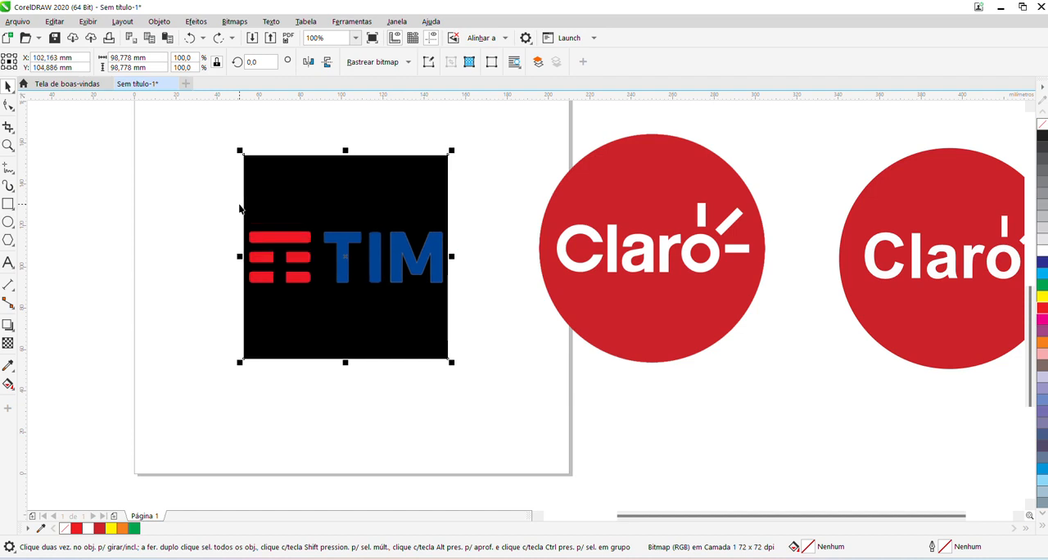
Draw rectangles over the T's crossbar, the T's stem (about 5.3 × 20.6 mm) and the I (about 5.8 × 24.6 mm).
scroll(328, 237, "up", 2)
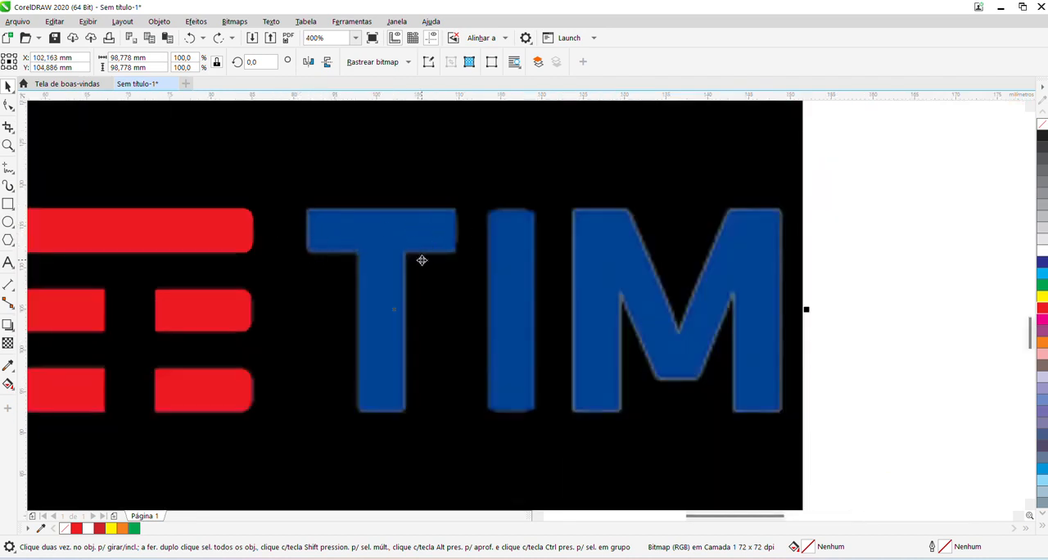
left_click(8, 204)
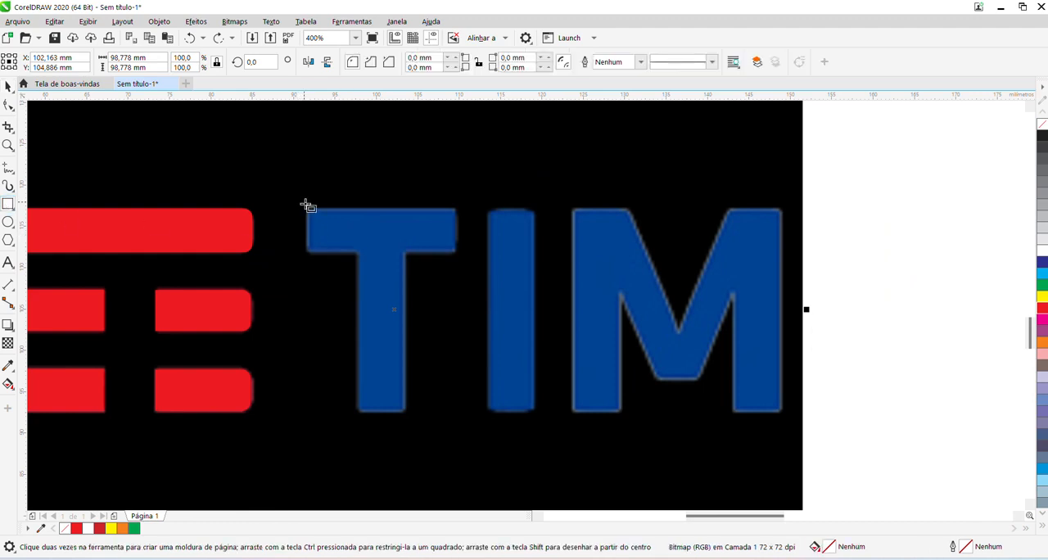
mouse_move(307, 209)
left_mouse_down()
mouse_move(428, 229)
mouse_move(459, 252)
left_mouse_up()
left_click_drag(360, 241, 408, 414)
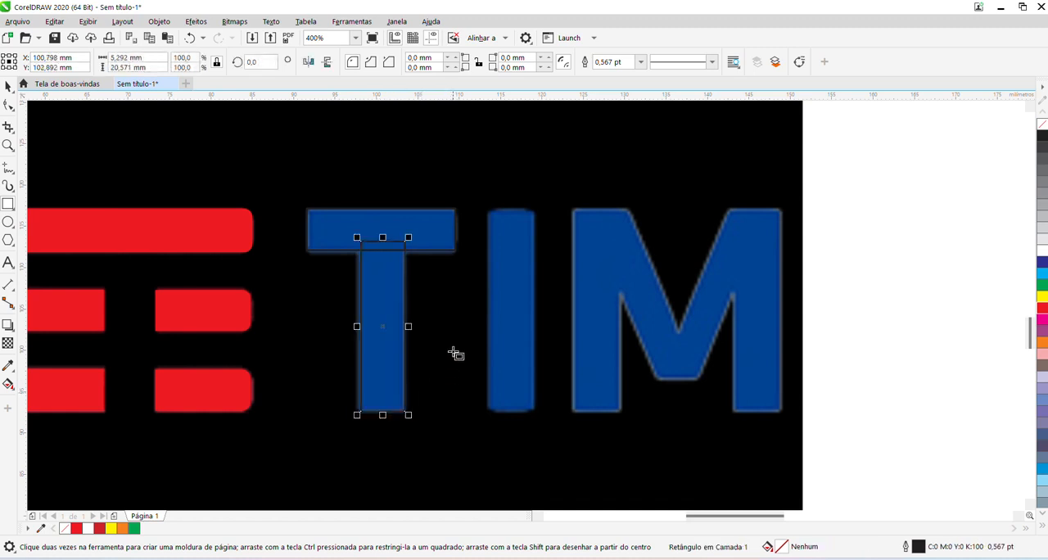
left_click_drag(488, 209, 538, 415)
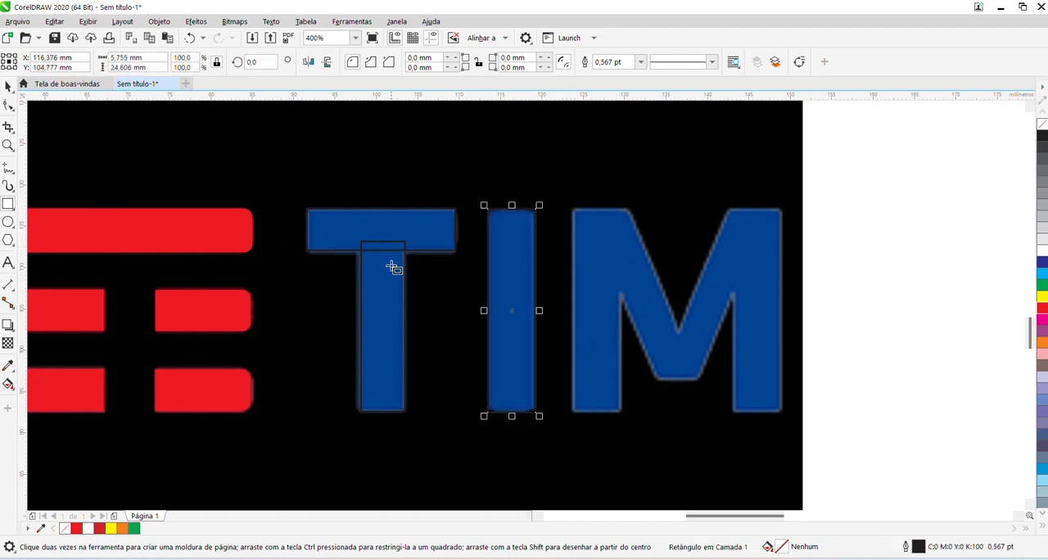
Select the three rectangles of the T and I, fill them with blue (C100 M100 Y0 K0) and remove their outline.
left_click(398, 294, "shift")
left_click(339, 219, "shift")
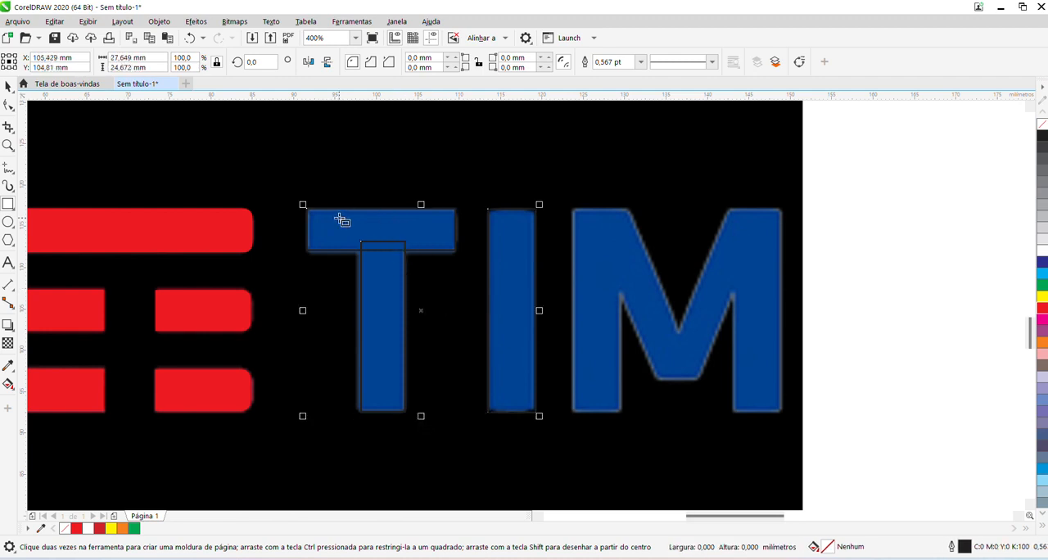
left_click(1042, 261)
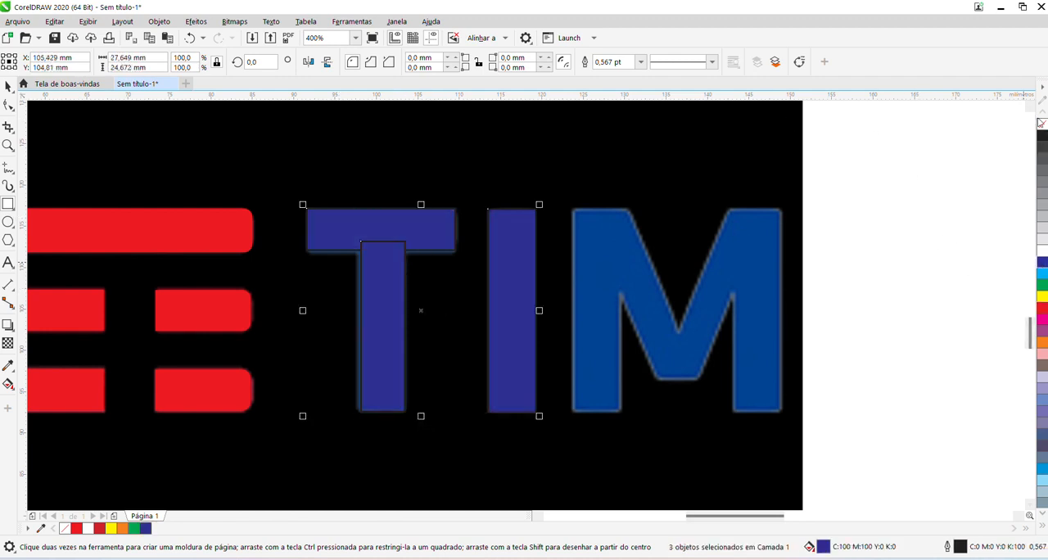
right_click(1042, 124)
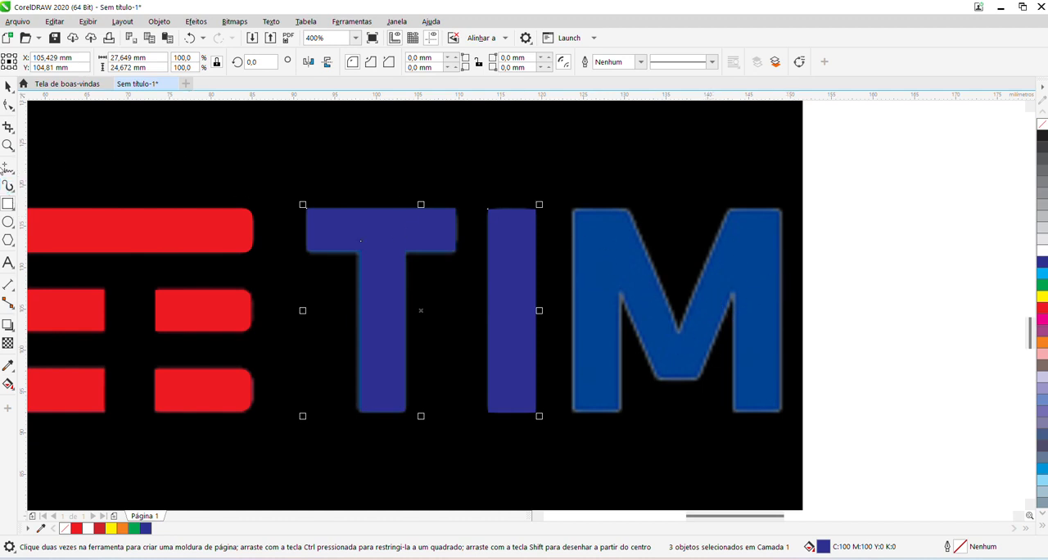
Trace the letter M of the TIM logo with the Bézier tool as a closed outline of straight segments.
left_click(13, 172)
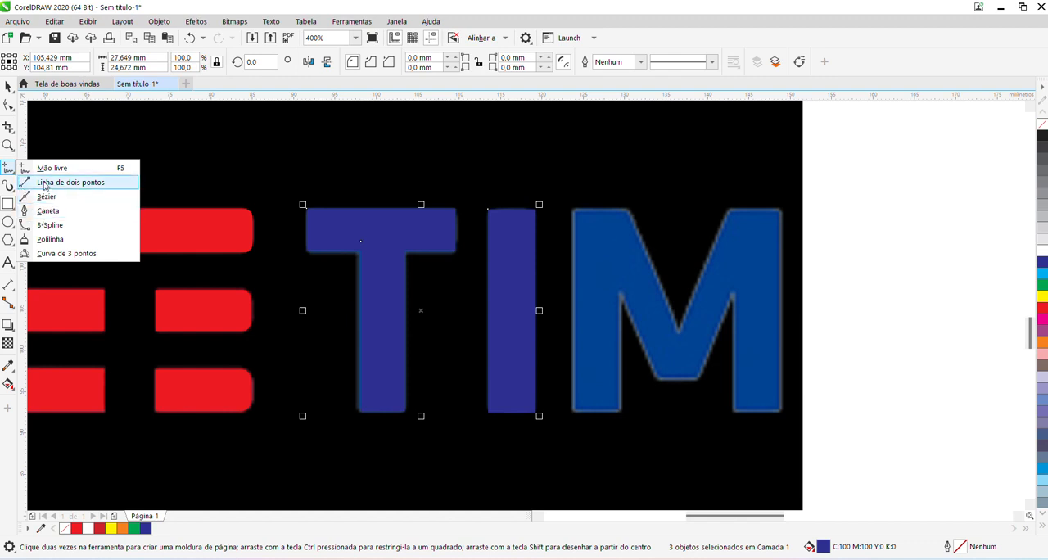
left_click(44, 199)
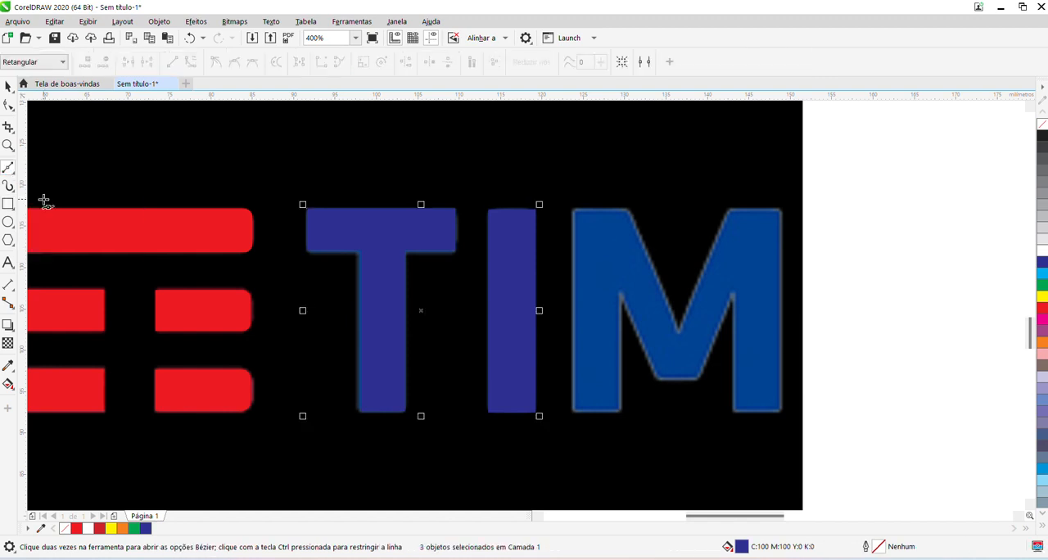
left_click(454, 26)
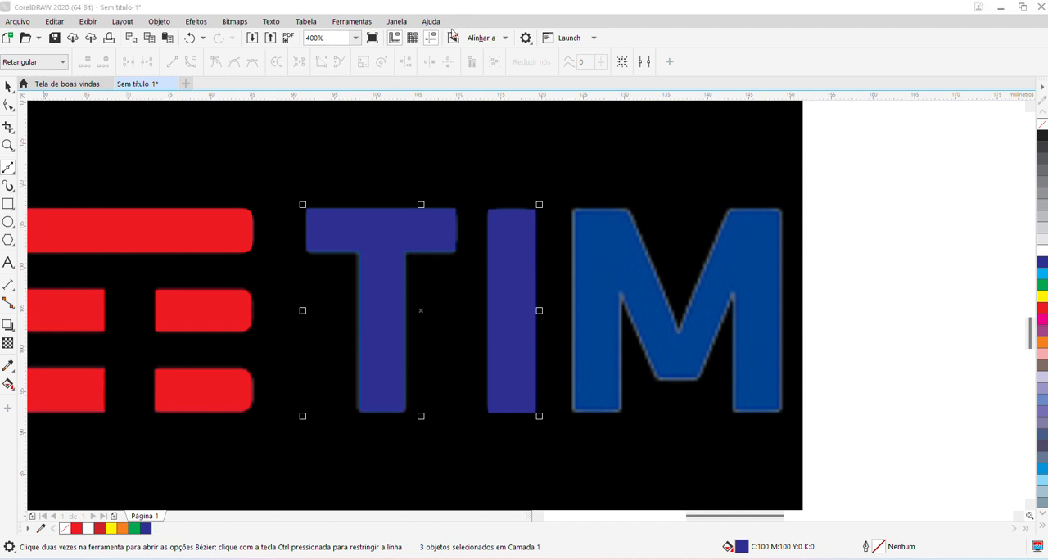
left_click(570, 210)
left_click(570, 412)
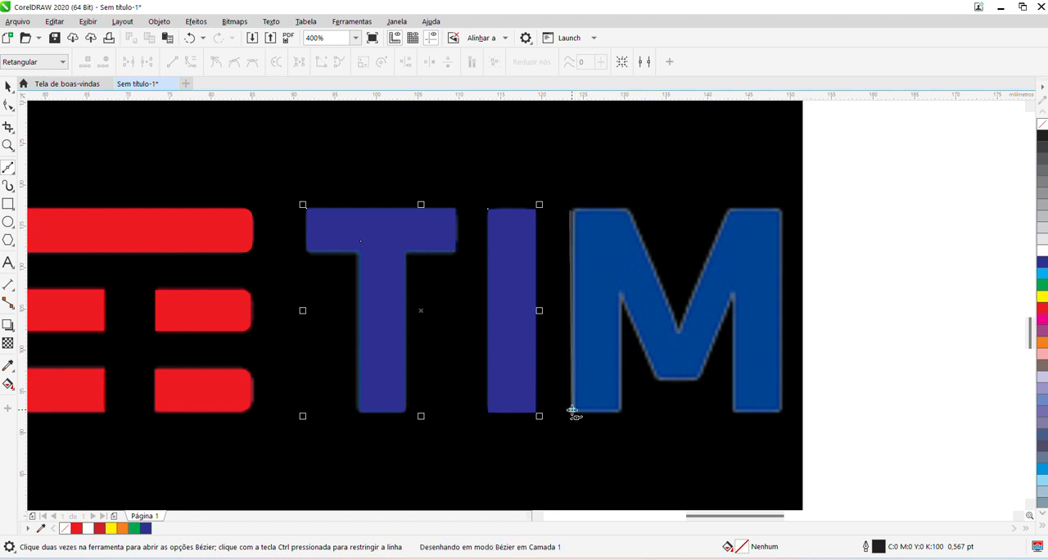
left_click(619, 411)
left_click(619, 295)
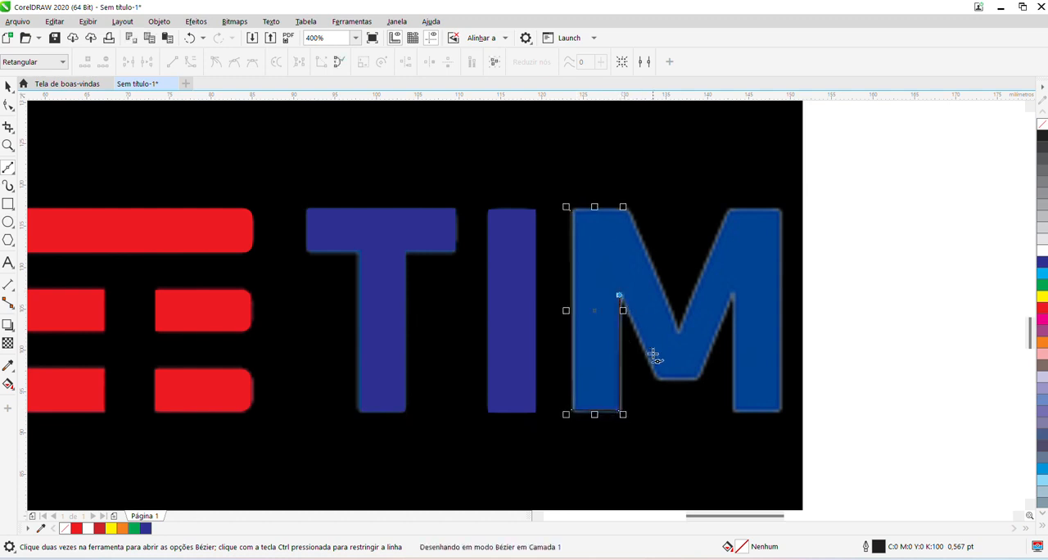
left_click(657, 379)
left_click(695, 379)
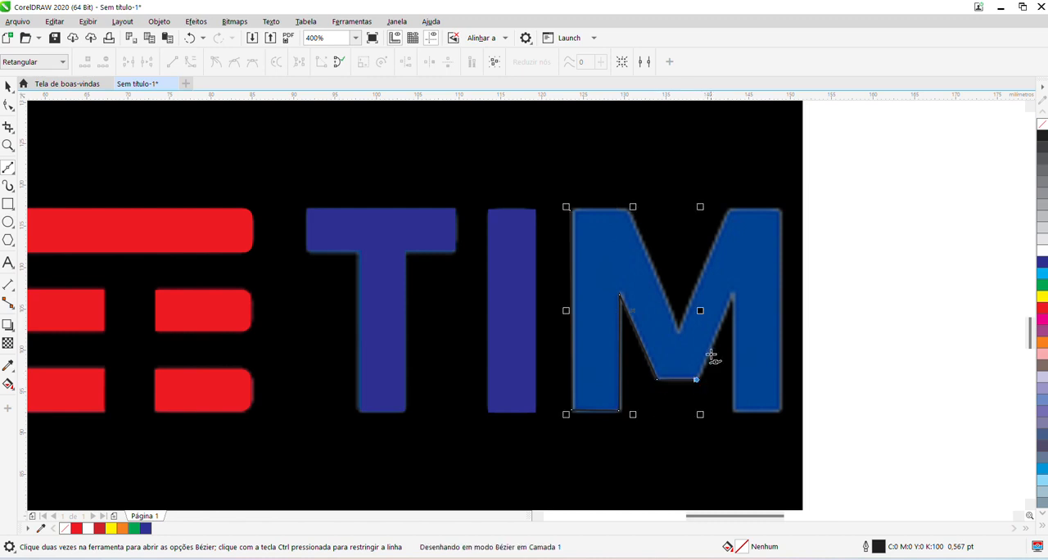
left_click(731, 294)
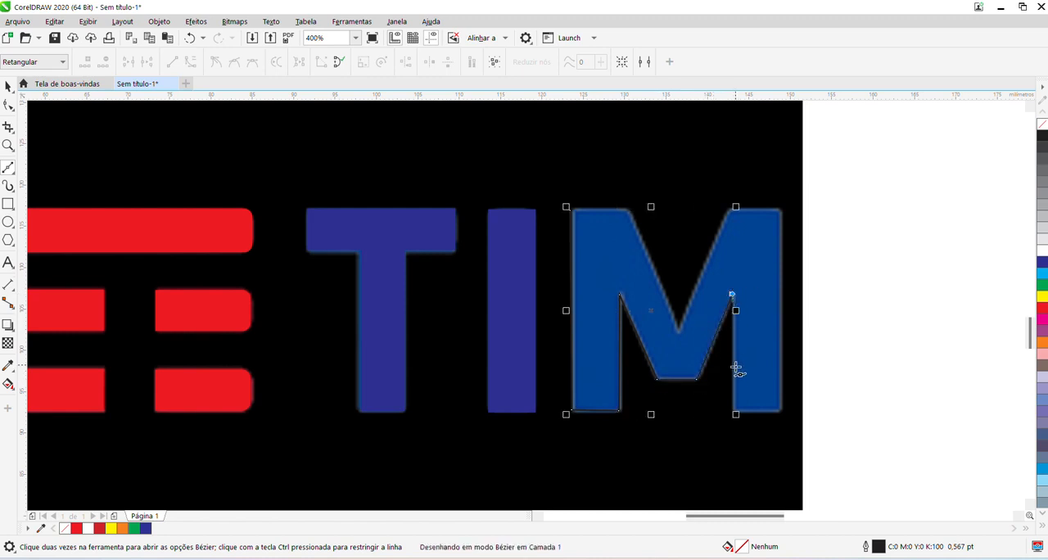
left_click(734, 410)
left_click(778, 408)
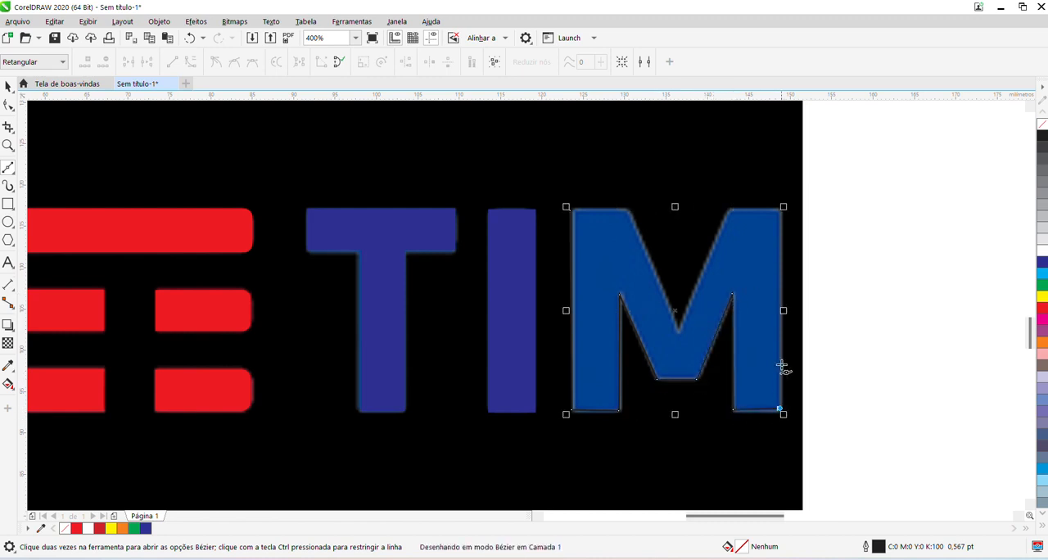
left_click(779, 208)
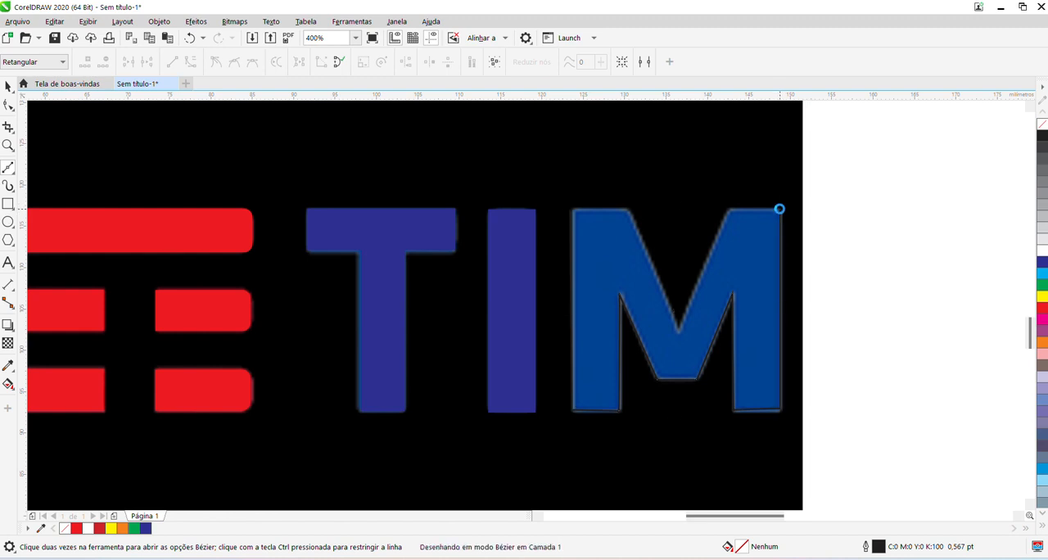
left_click(732, 212)
left_click(680, 330)
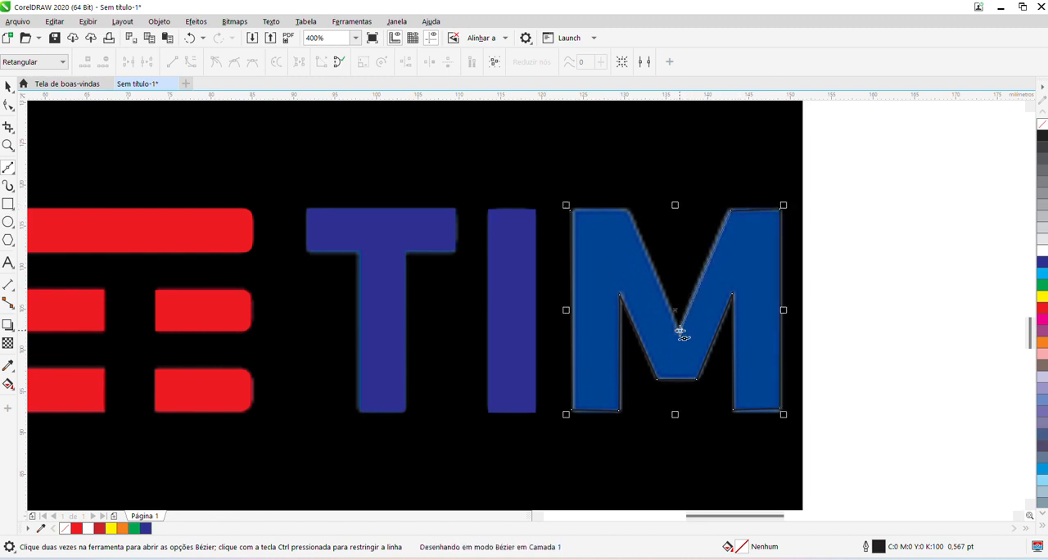
left_click(632, 211)
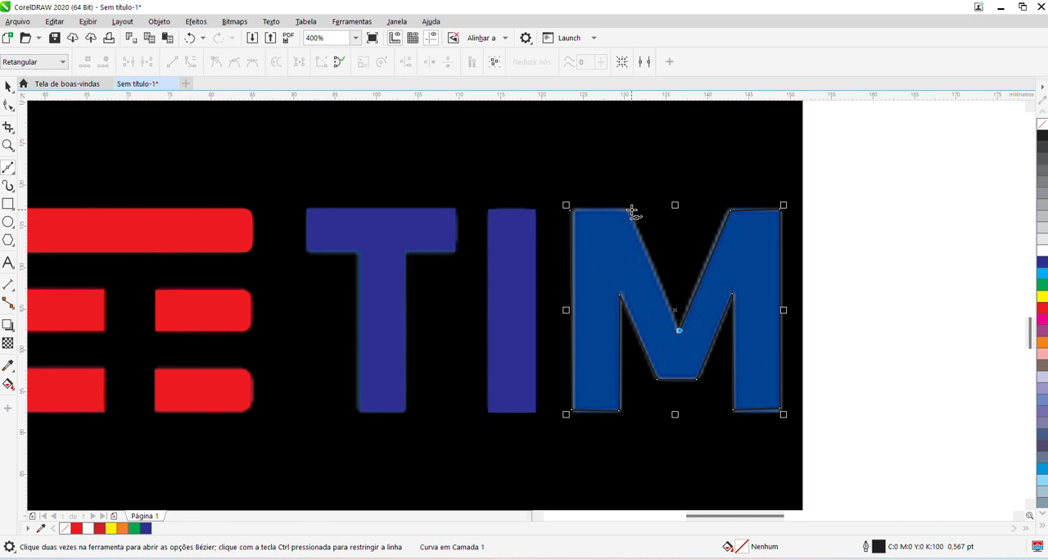
left_click(569, 210)
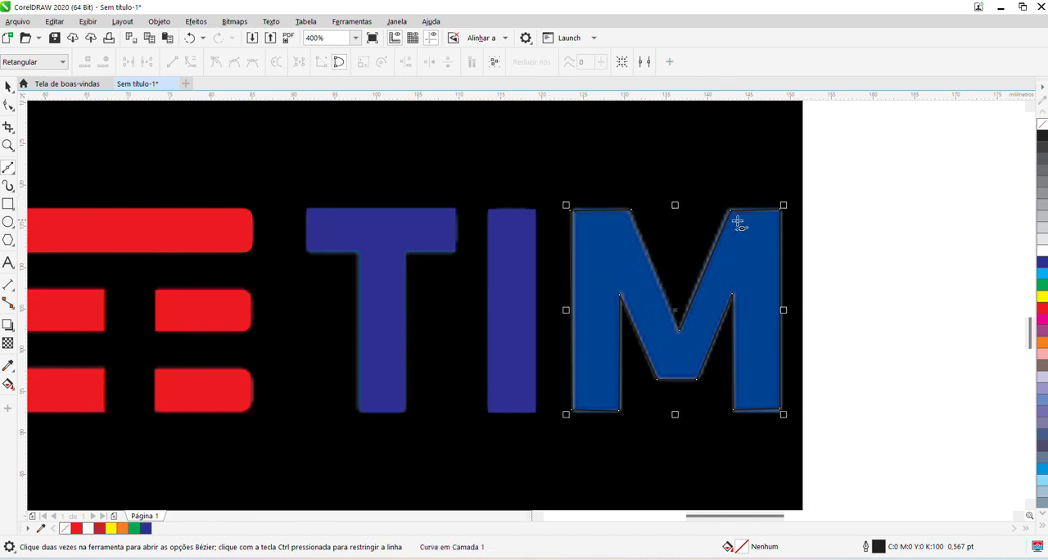
Fill the traced M with blue (C100 M100 Y0 K0) and remove its outline.
left_click(1041, 262)
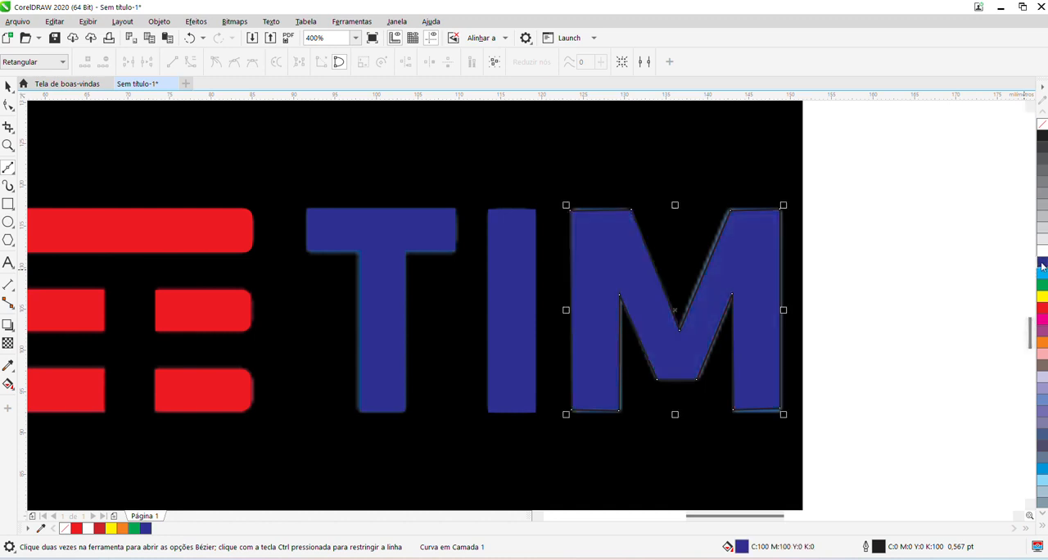
right_click(1042, 124)
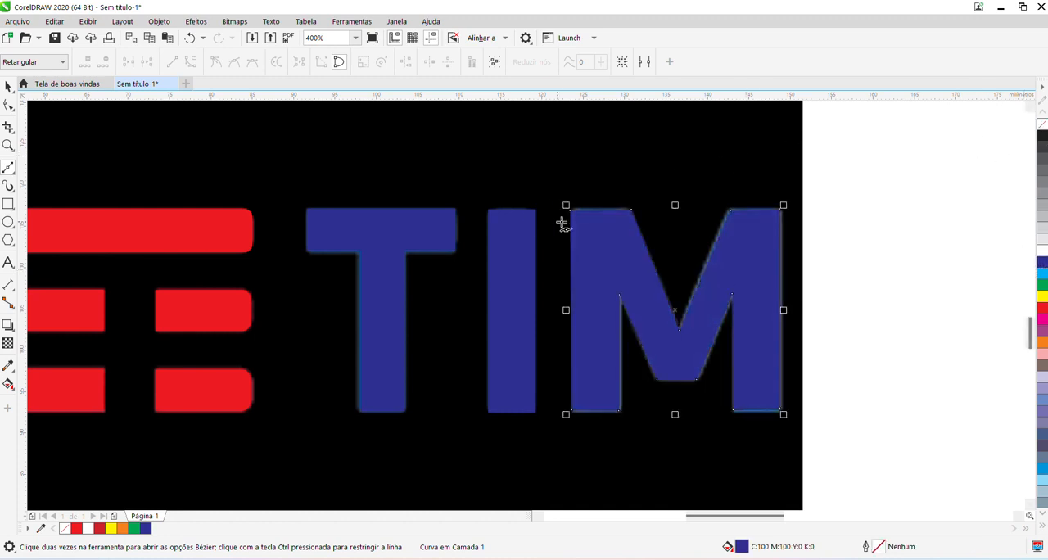
left_click(7, 87)
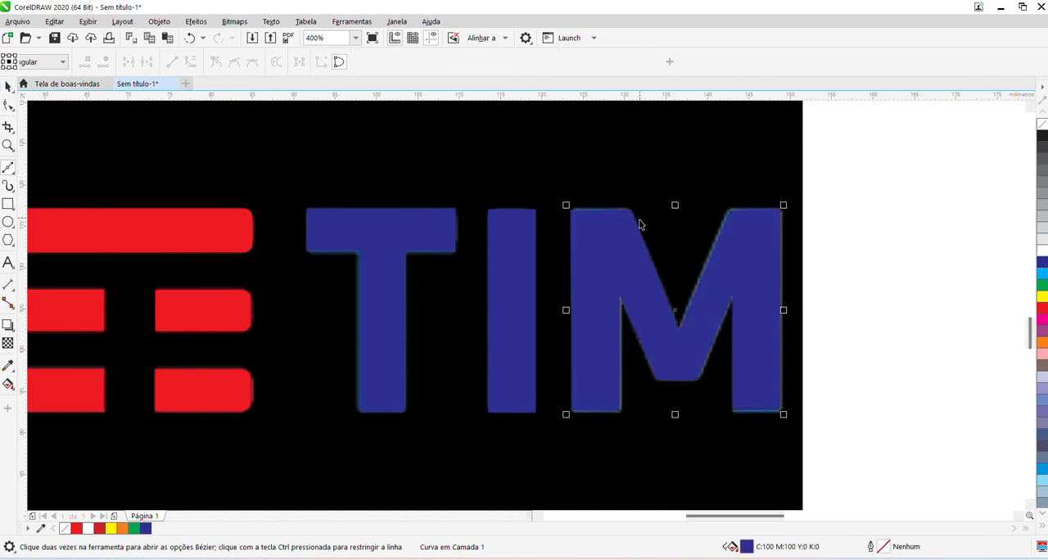
Move the black TIM reference image straight down so it sits just below the redrawn logo, and deselect it.
scroll(639, 224, "down", 5)
left_click_drag(616, 211, 613, 297)
left_click(528, 228)
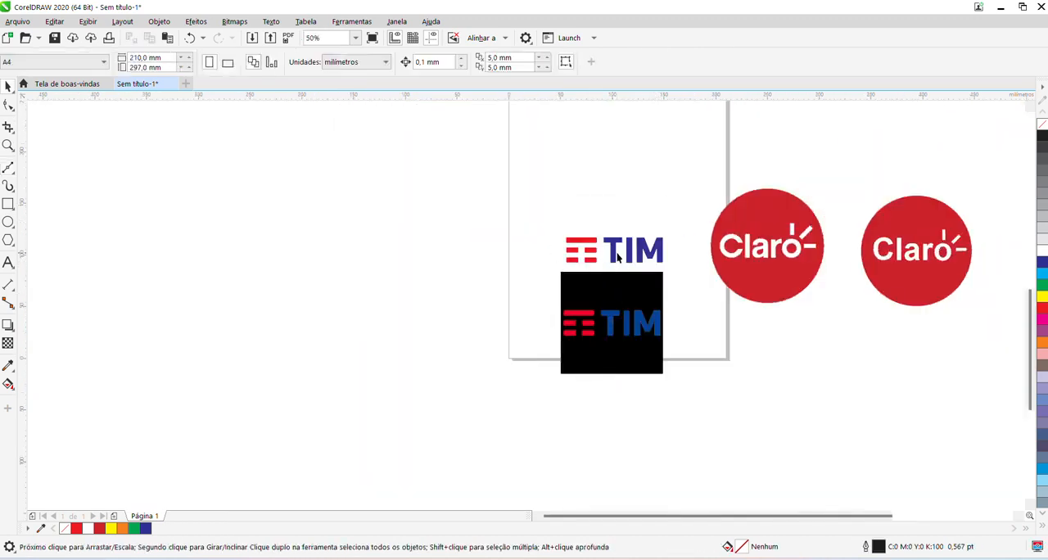
Examine the redrawn TIM bars and letters up close and against the reference image, and look over the two Claro logos.
scroll(609, 238, "up", 5)
scroll(508, 236, "down", 2)
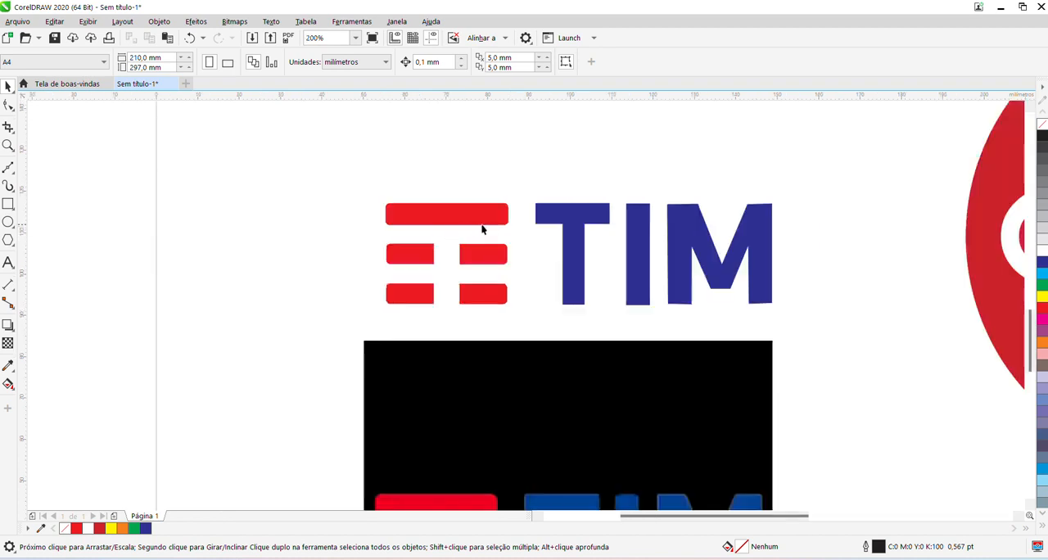
scroll(518, 241, "down", 2)
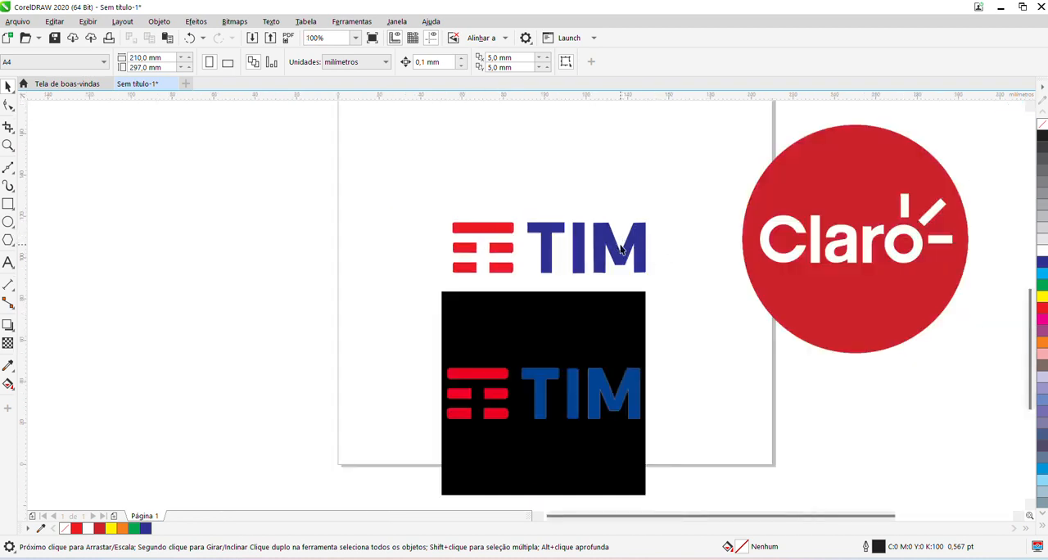
scroll(604, 230, "up", 2)
scroll(604, 229, "up", 2)
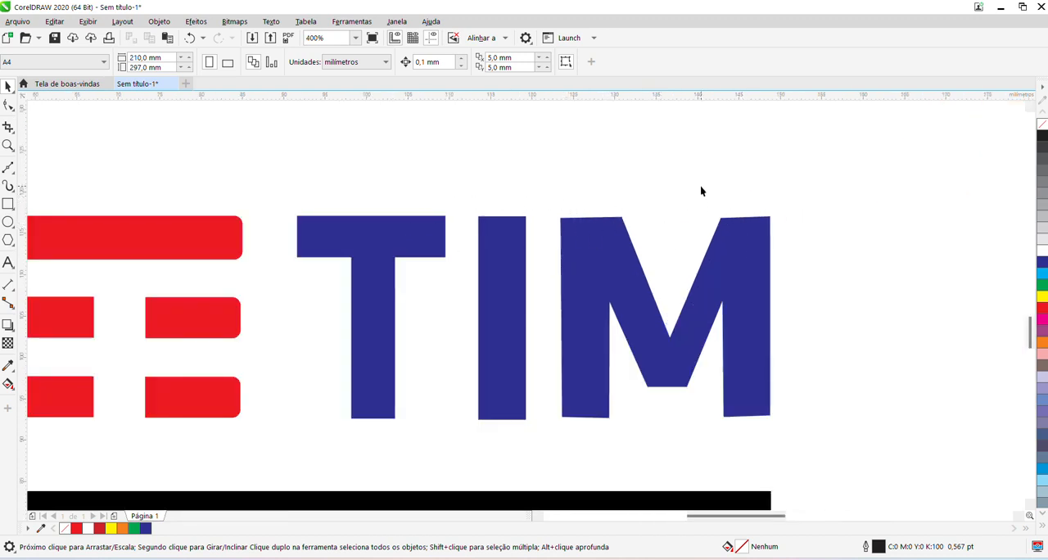
scroll(422, 249, "down", 2)
scroll(422, 249, "down", 2)
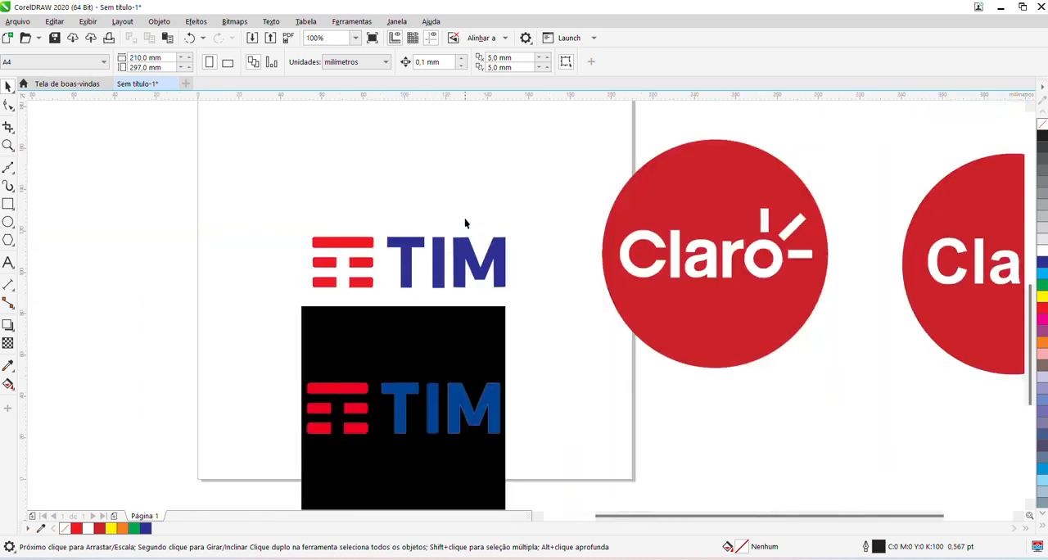
scroll(377, 222, "down", 2)
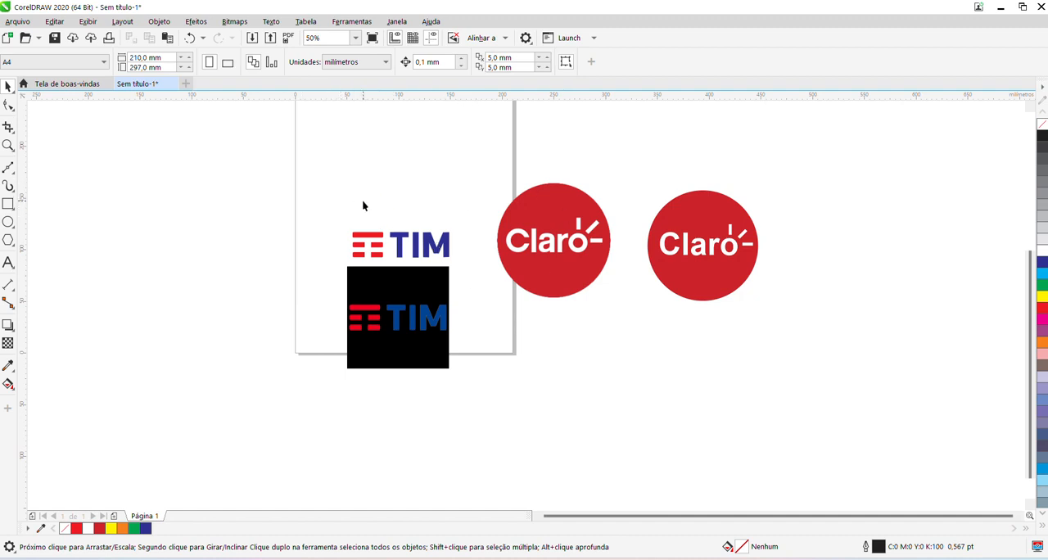
scroll(393, 193, "up", 2)
scroll(369, 211, "down", 1)
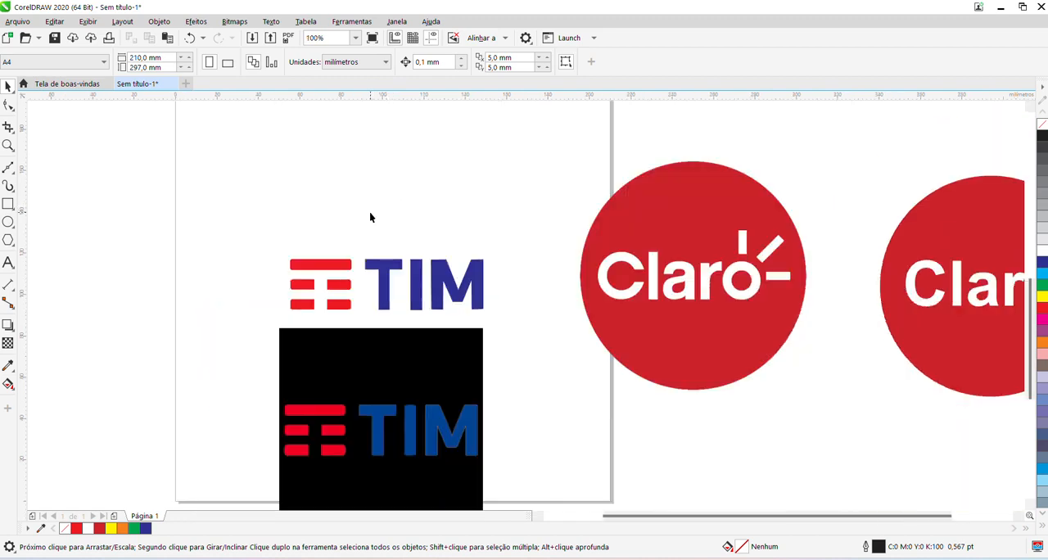
left_click_drag(647, 518, 695, 516)
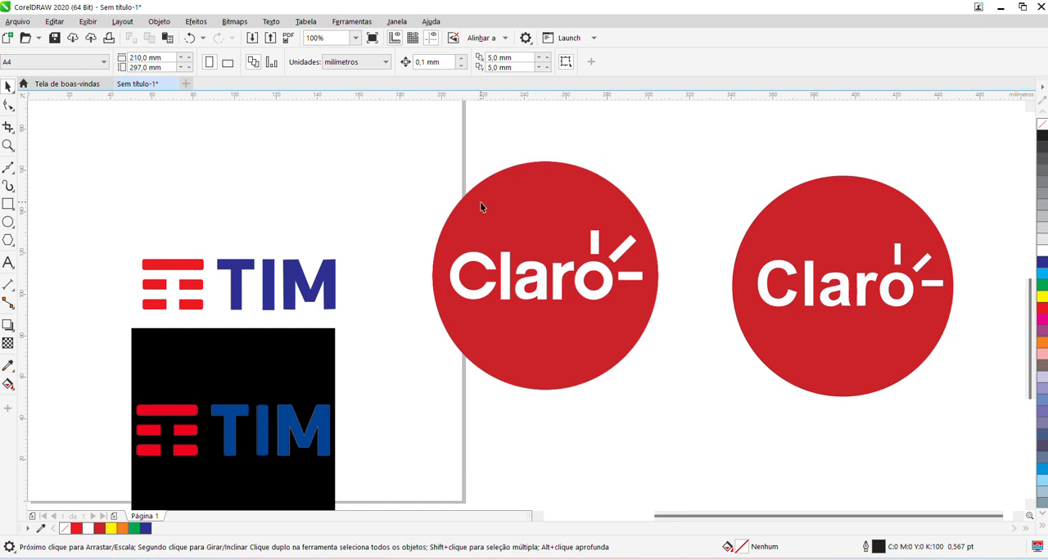
left_click(414, 159)
left_click(343, 139)
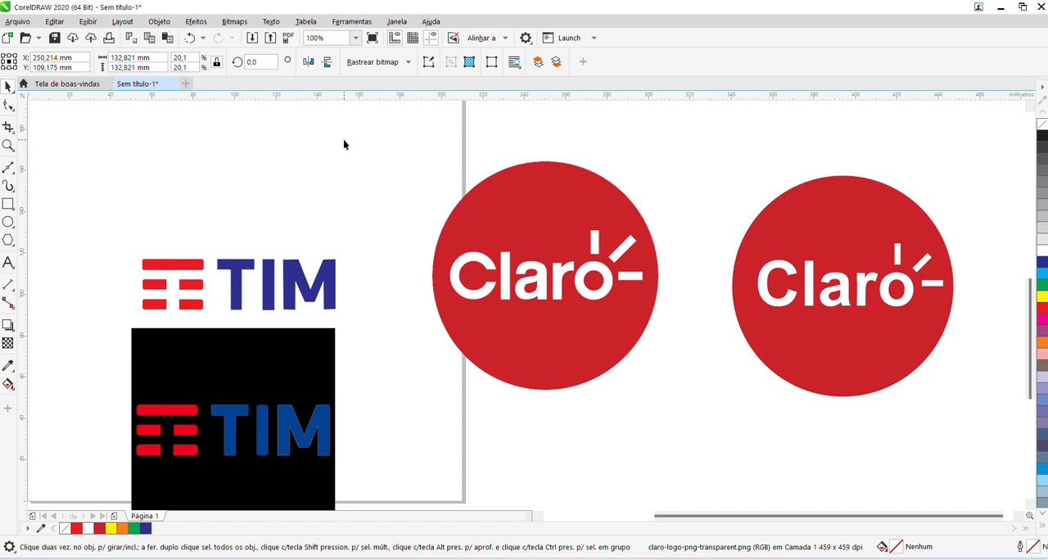